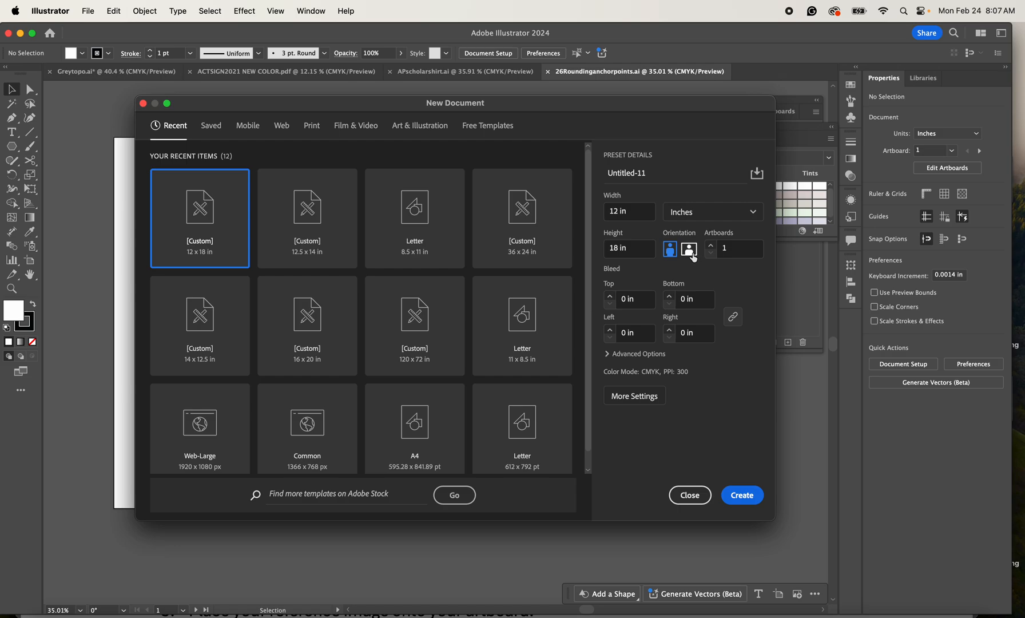
# - Set the new document to landscape, 18 in wide by 12 in high, and name it with the student's name followed by Polygon
pyautogui.click(690, 250)
pyautogui.doubleClick(660, 175)
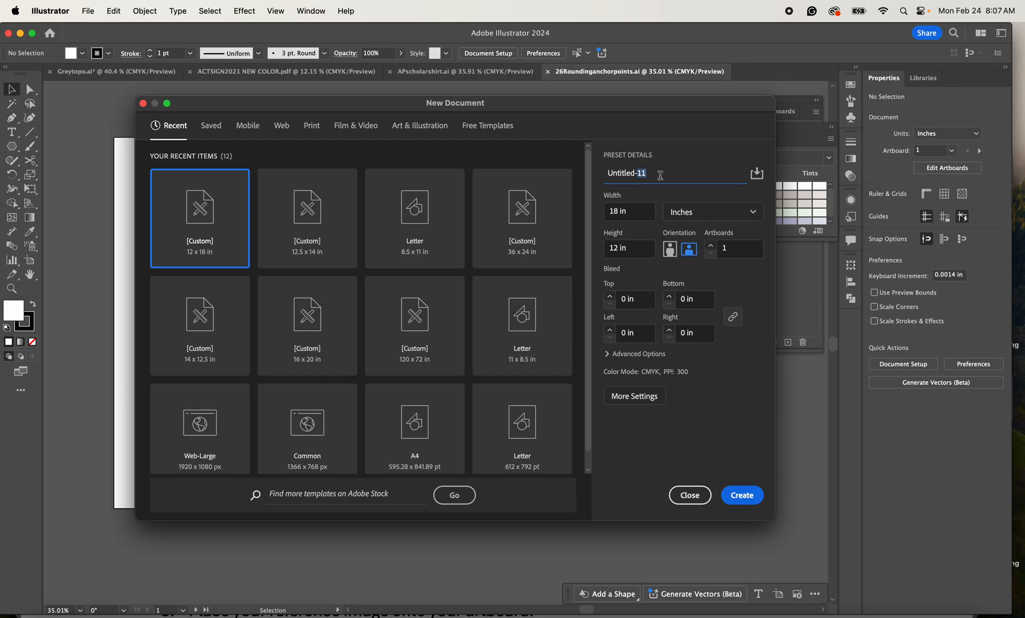
pyautogui.click(661, 176)
pyautogui.press('Left')
pyautogui.write('K')
pyautogui.doubleClick(680, 175)
pyautogui.write('H')
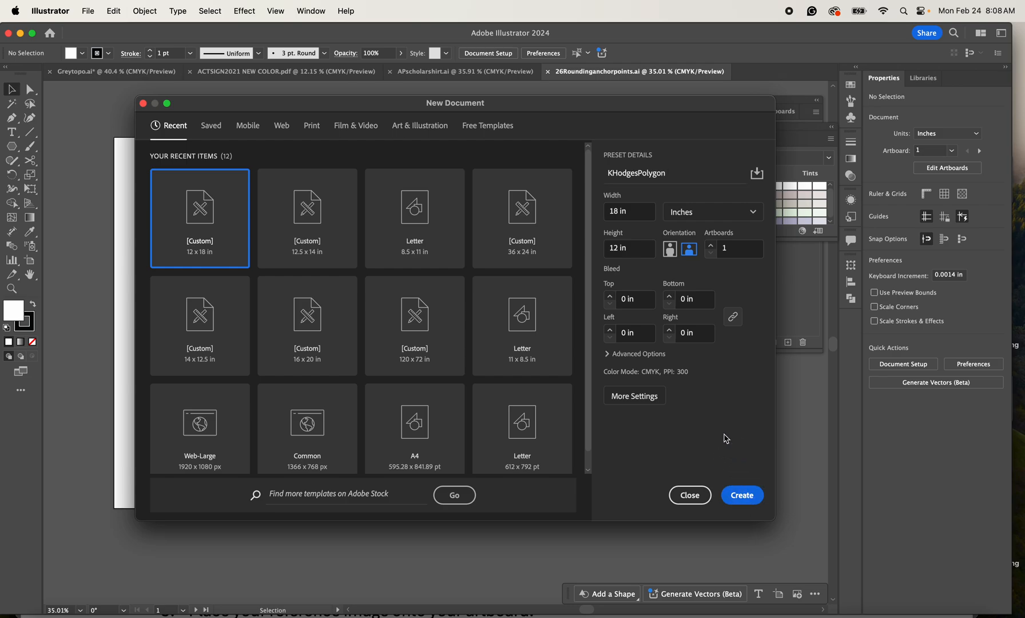
# - Open the new document's detailed settings, create the document, and bring the Layers panel in front of the Color Guide
pyautogui.click(645, 404)
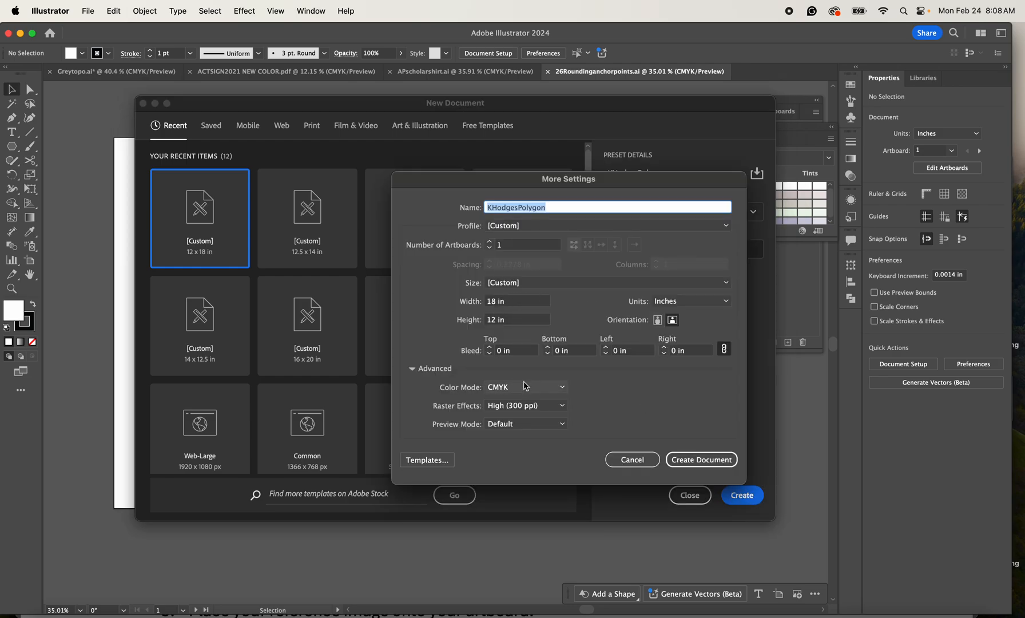
pyautogui.press('Return')
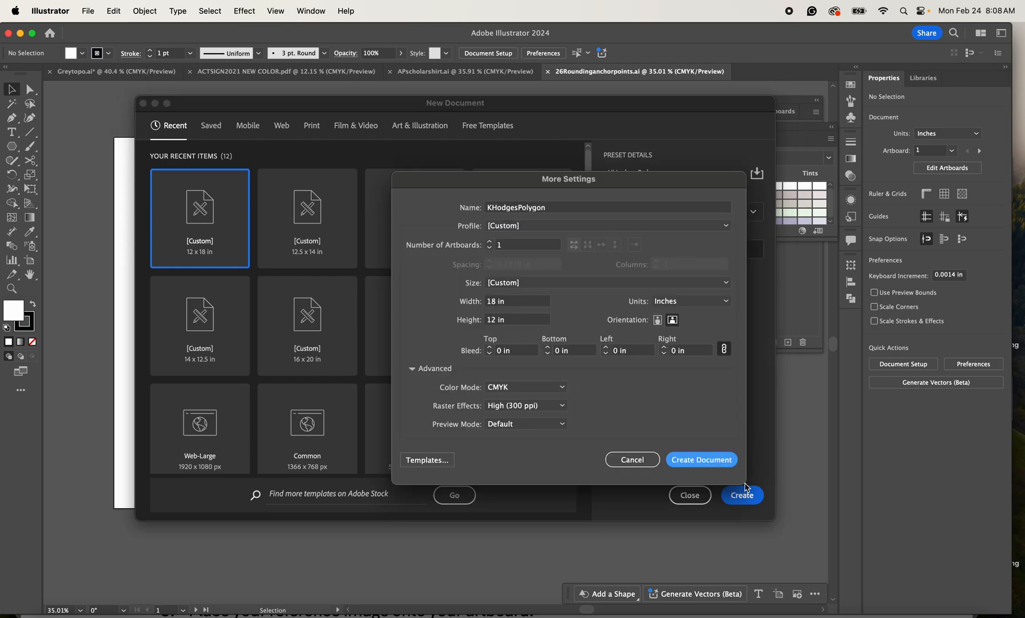
pyautogui.scroll(-5, 518, 393)
pyautogui.hscroll(2, 514, 394)
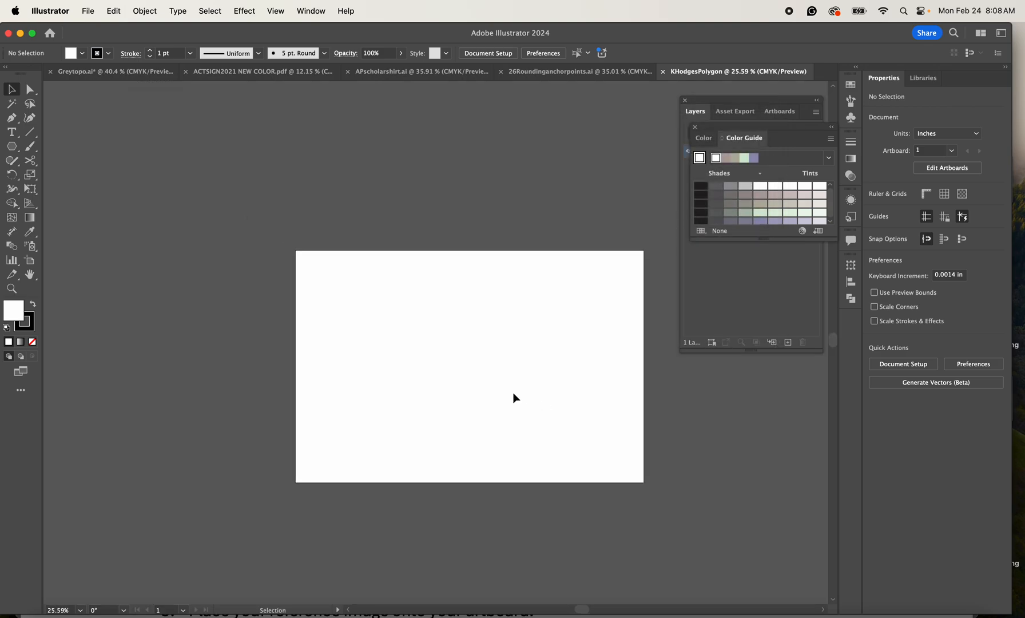
pyautogui.click(726, 295)
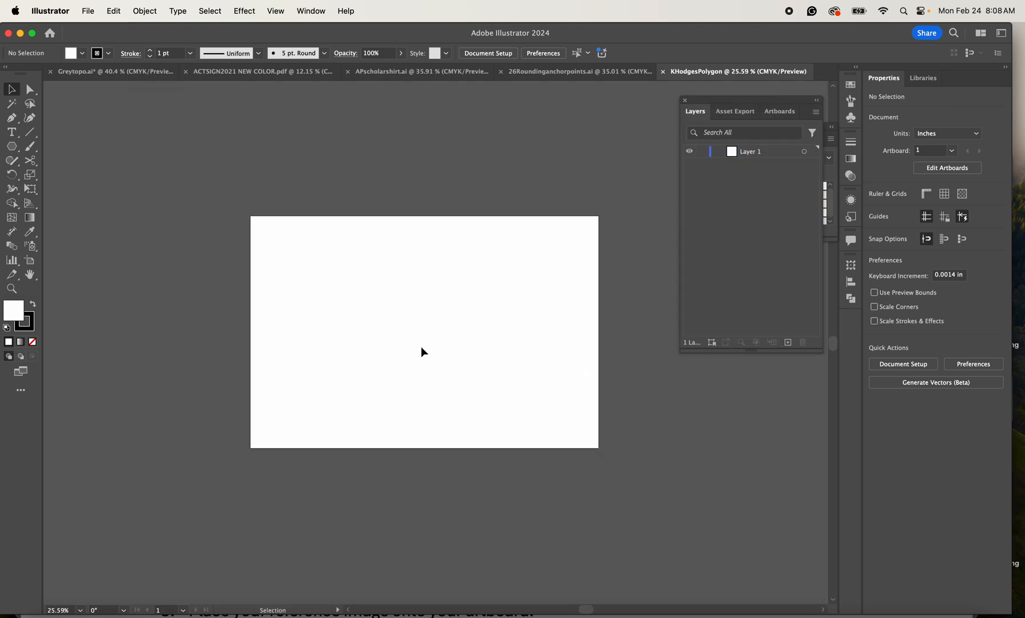
pyautogui.scroll(-1, 424, 353)
pyautogui.hscroll(1, 424, 352)
# - Open the recent image FinnickFox.jpeg as its own document
pyautogui.click(88, 11)
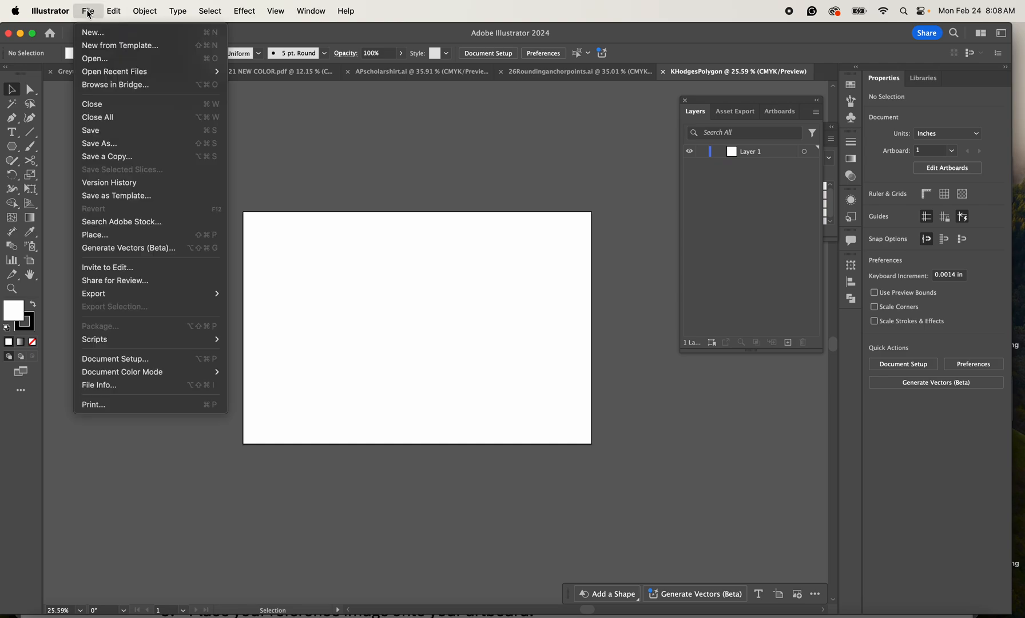
pyautogui.click(108, 61)
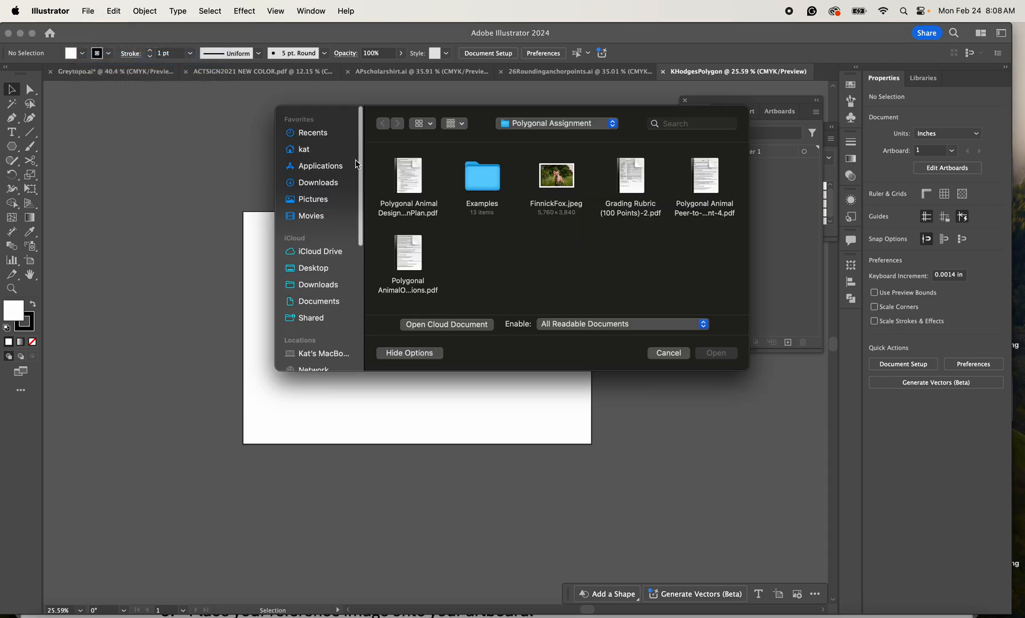
pyautogui.click(312, 134)
pyautogui.click(399, 189)
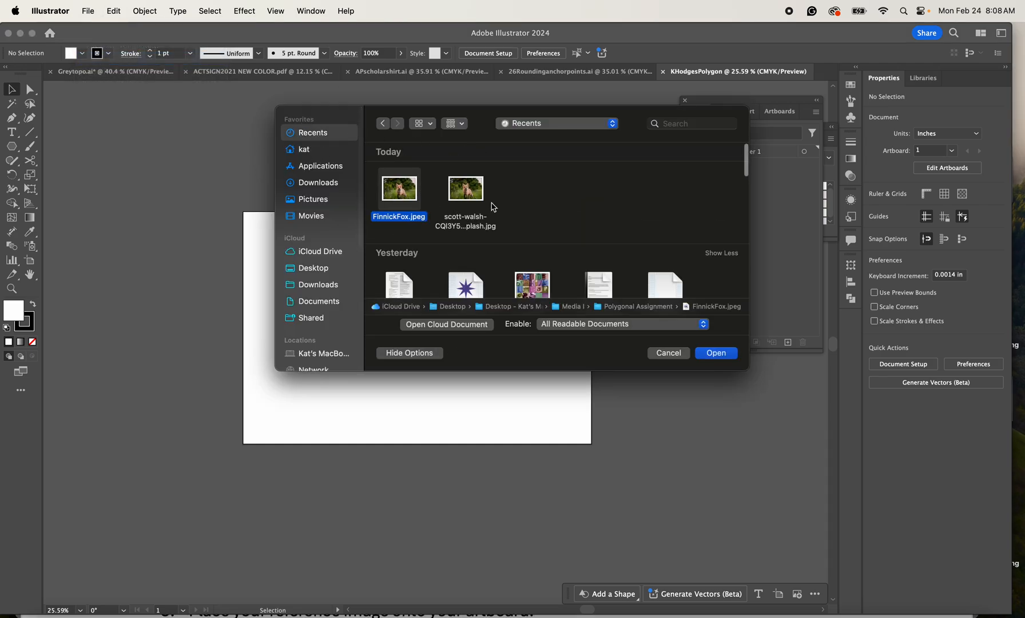
pyautogui.click(716, 353)
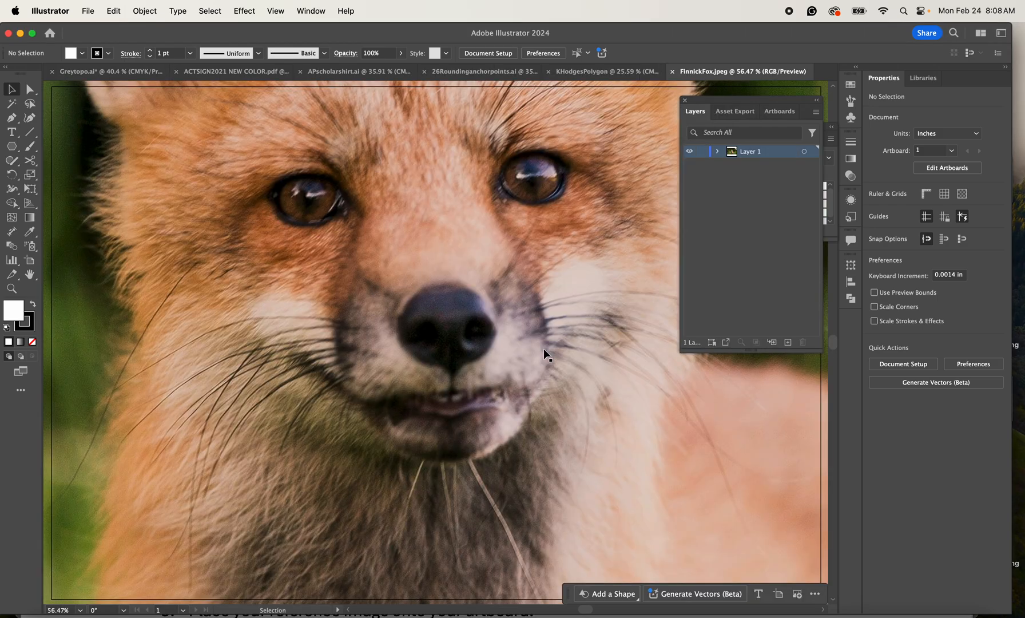
# - Scale the fox image proportionally to about 62 by 41 in and position the fox's head over the artboard
pyautogui.scroll(-5, 542, 349)
pyautogui.hscroll(3, 543, 349)
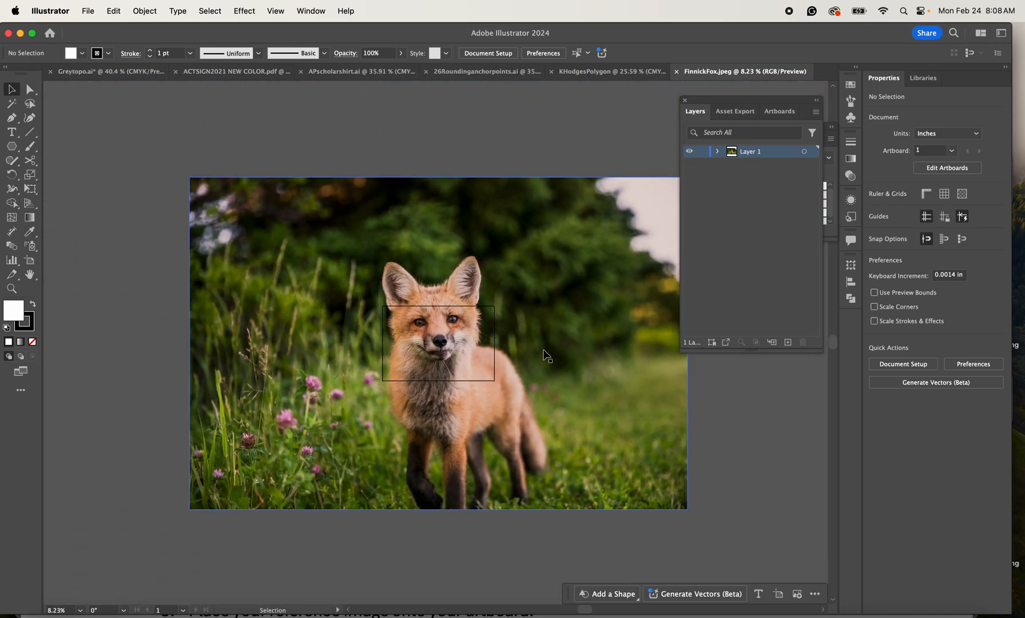
pyautogui.click(546, 356)
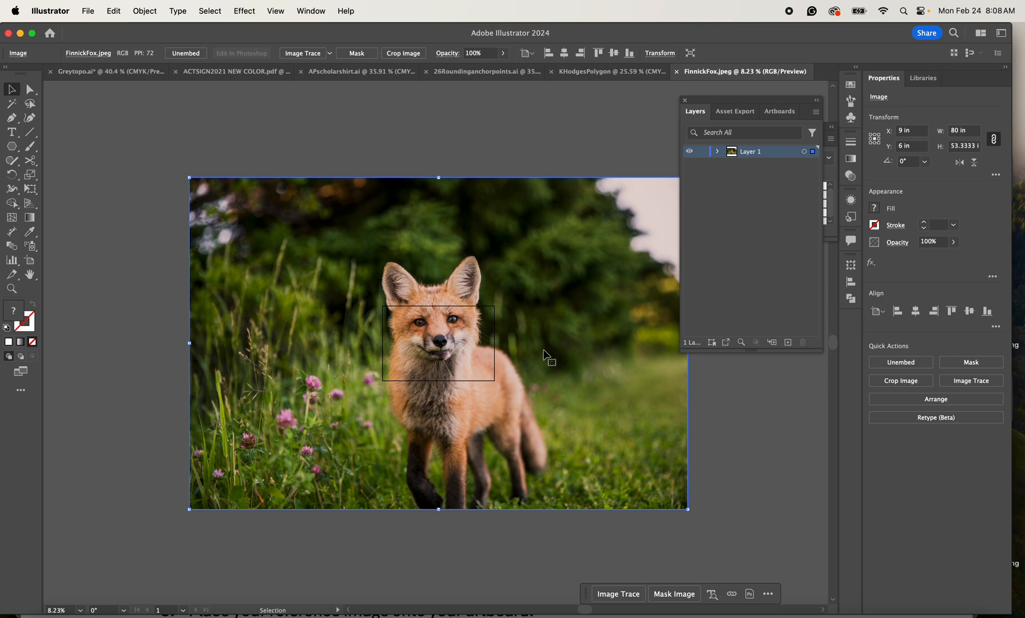
pyautogui.hscroll(3, 412, 260)
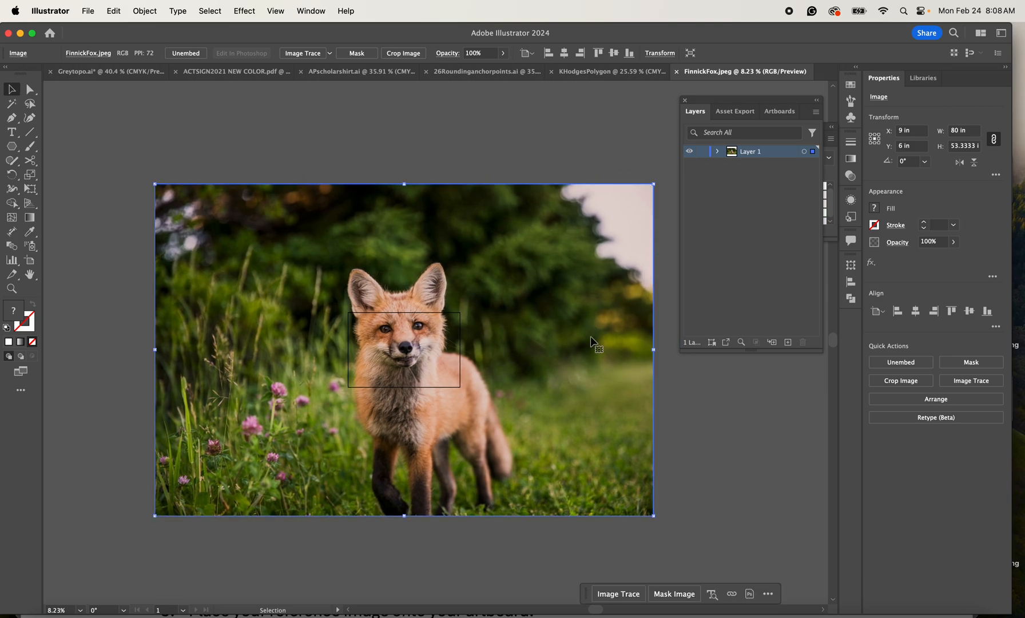
pyautogui.moveTo(592, 338)
pyautogui.mouseDown()
pyautogui.moveTo(598, 376)
pyautogui.moveTo(596, 355)
pyautogui.mouseUp()
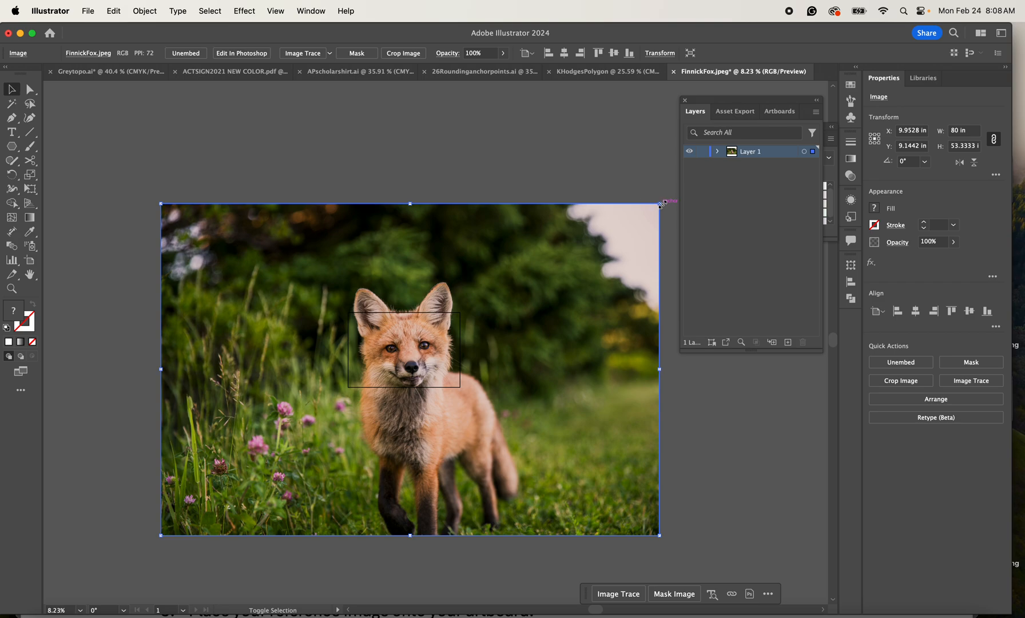
pyautogui.moveTo(659, 204); pyautogui.dragTo(616, 252)
pyautogui.moveTo(547, 307); pyautogui.dragTo(588, 294)
pyautogui.scroll(5, 535, 365)
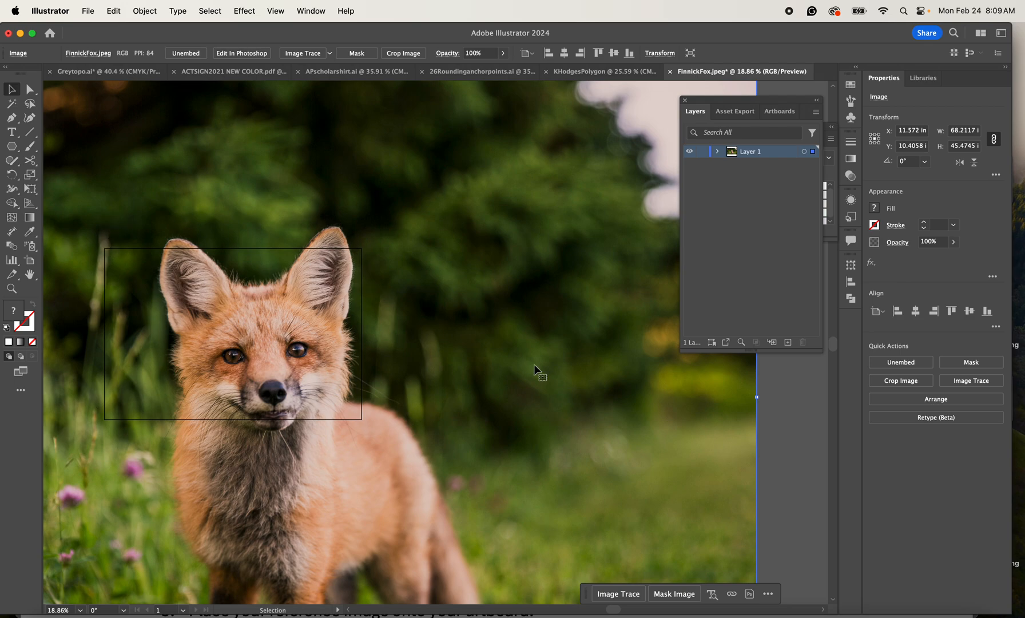
pyautogui.scroll(-4, 534, 365)
pyautogui.moveTo(650, 218); pyautogui.dragTo(605, 243)
pyautogui.moveTo(556, 296); pyautogui.dragTo(570, 277)
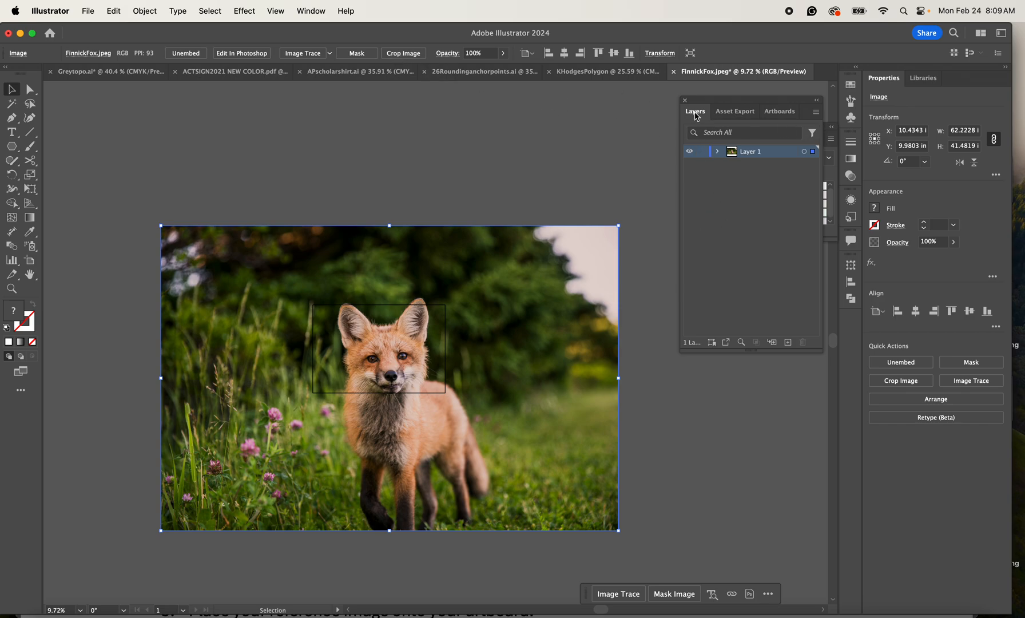
# - Change Artboard 1 to portrait orientation, 12 in wide by 18 in high, in its artboard options
pyautogui.click(317, 13)
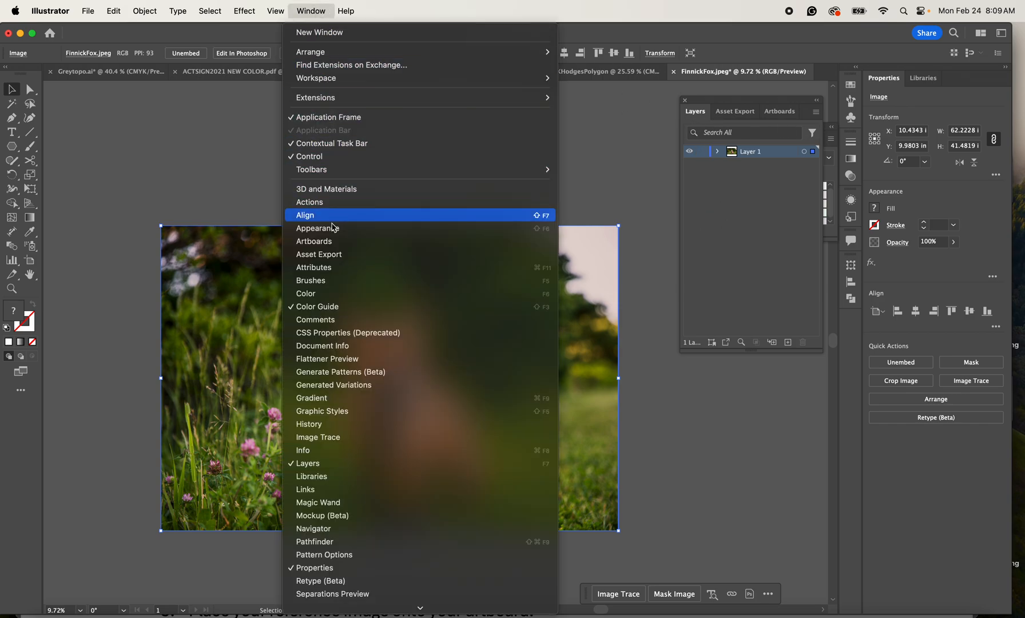
pyautogui.click(711, 184)
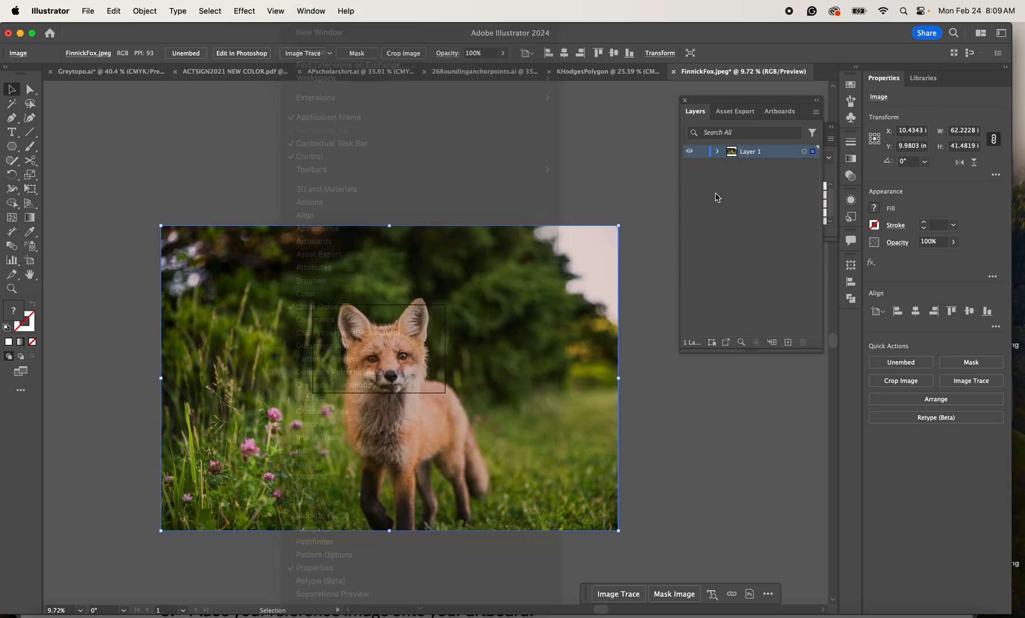
pyautogui.click(780, 116)
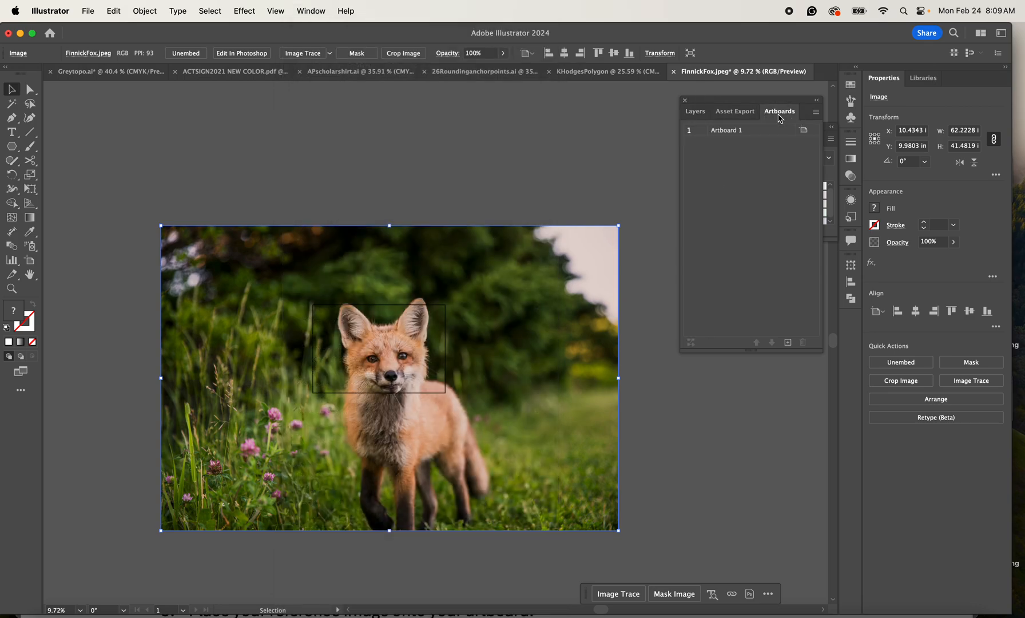
pyautogui.click(805, 131)
pyautogui.click(804, 133)
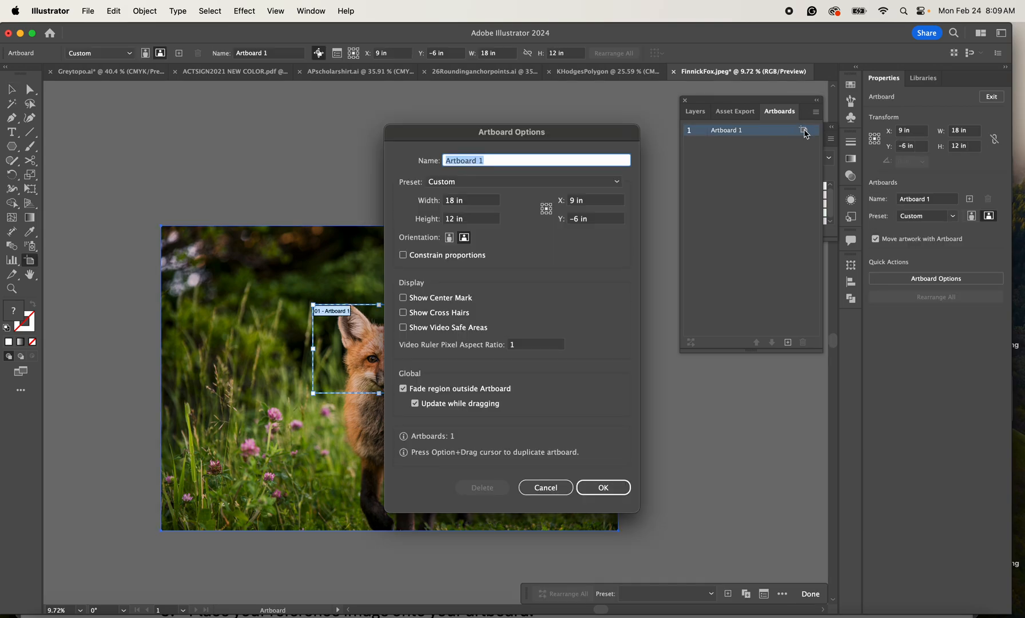
pyautogui.click(454, 239)
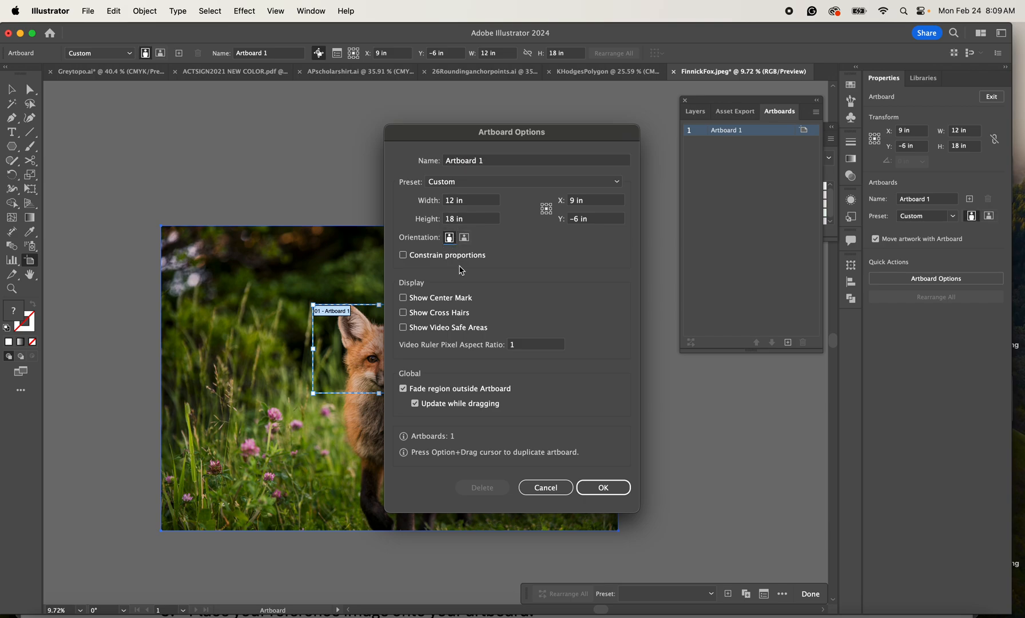
pyautogui.click(603, 487)
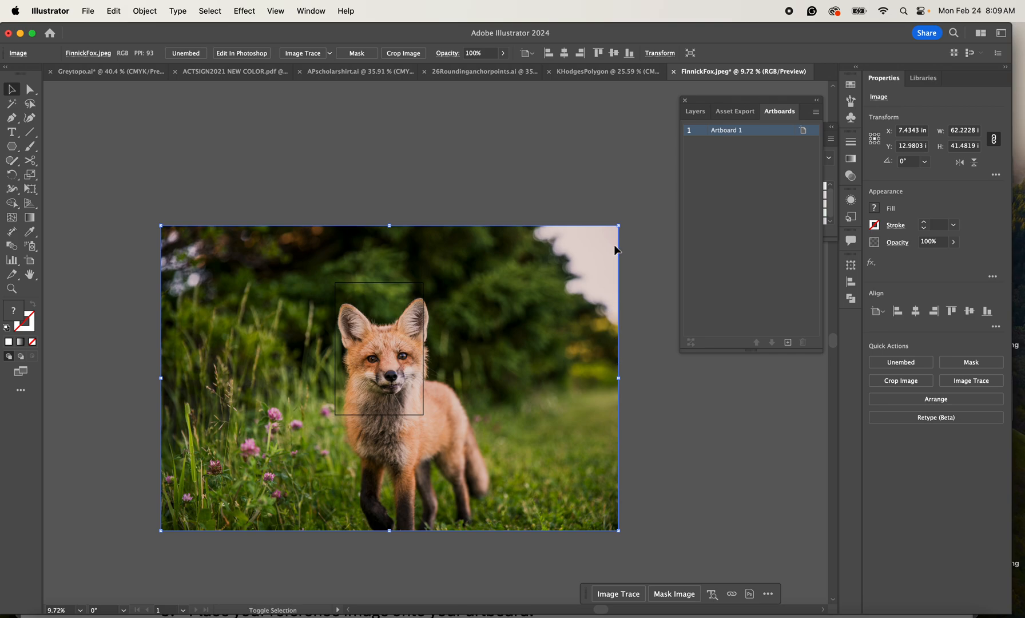
# - Scale the fox image to about 33.9 by 22.6 in and position it so the whole fox fits within the artboard
pyautogui.moveTo(618, 226); pyautogui.dragTo(400, 388)
pyautogui.moveTo(290, 481); pyautogui.dragTo(382, 341)
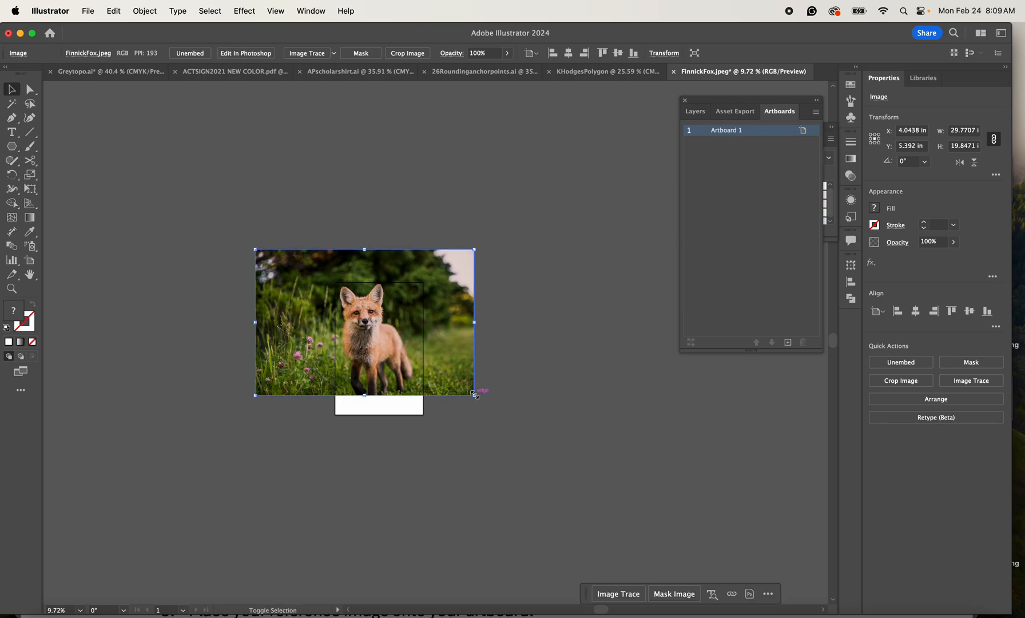
pyautogui.moveTo(475, 394)
pyautogui.mouseDown()
pyautogui.moveTo(505, 427)
pyautogui.moveTo(466, 399)
pyautogui.mouseUp()
# - Crop the fox image to the artboard edges, 12 in wide by about 18.06 in high
pyautogui.scroll(5, 504, 425)
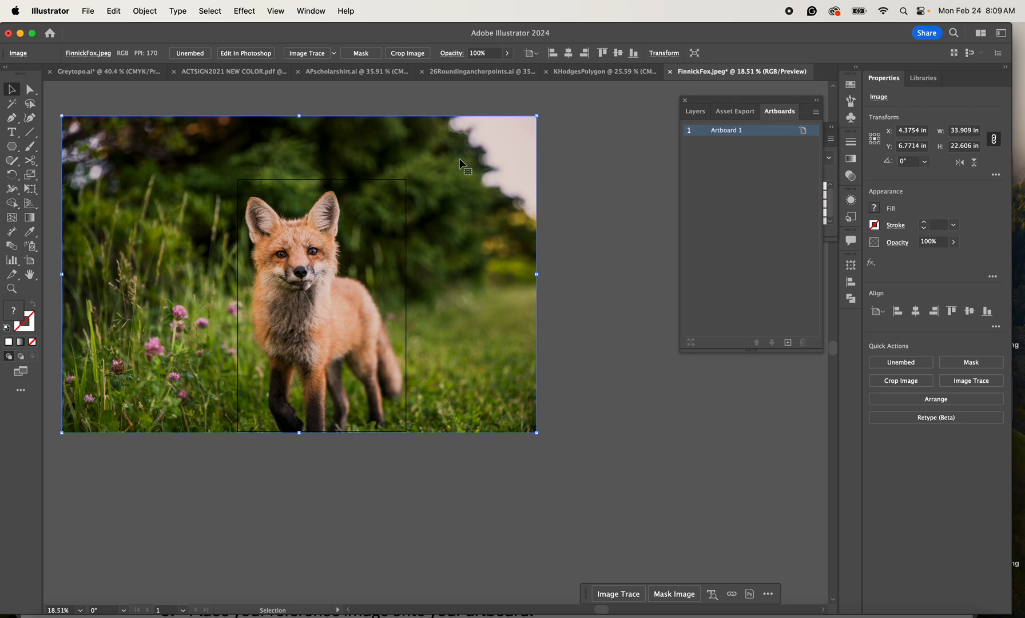
pyautogui.click(407, 54)
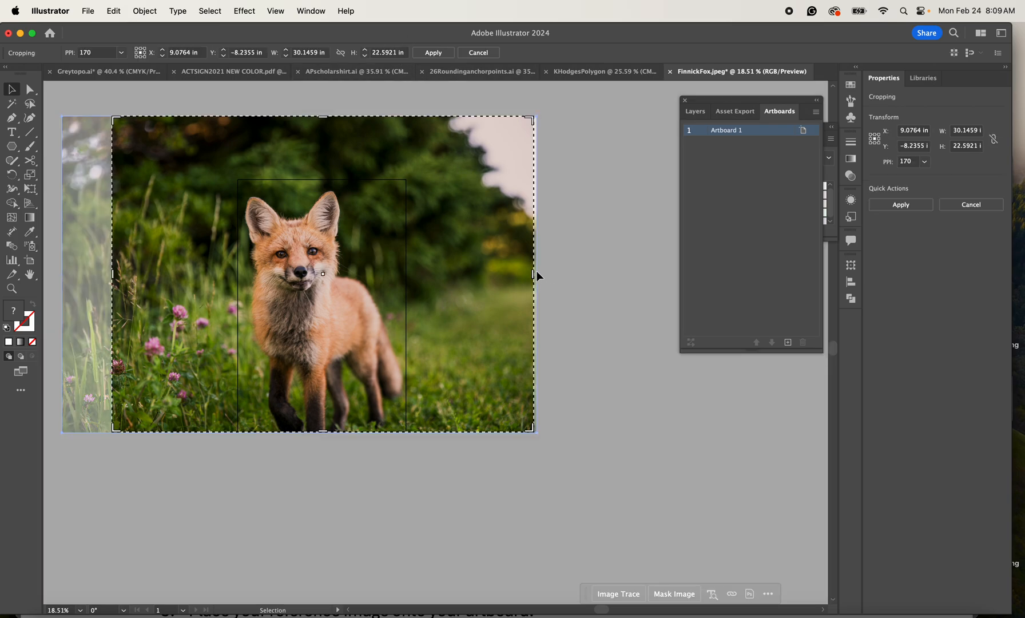
pyautogui.moveTo(537, 276); pyautogui.dragTo(406, 275)
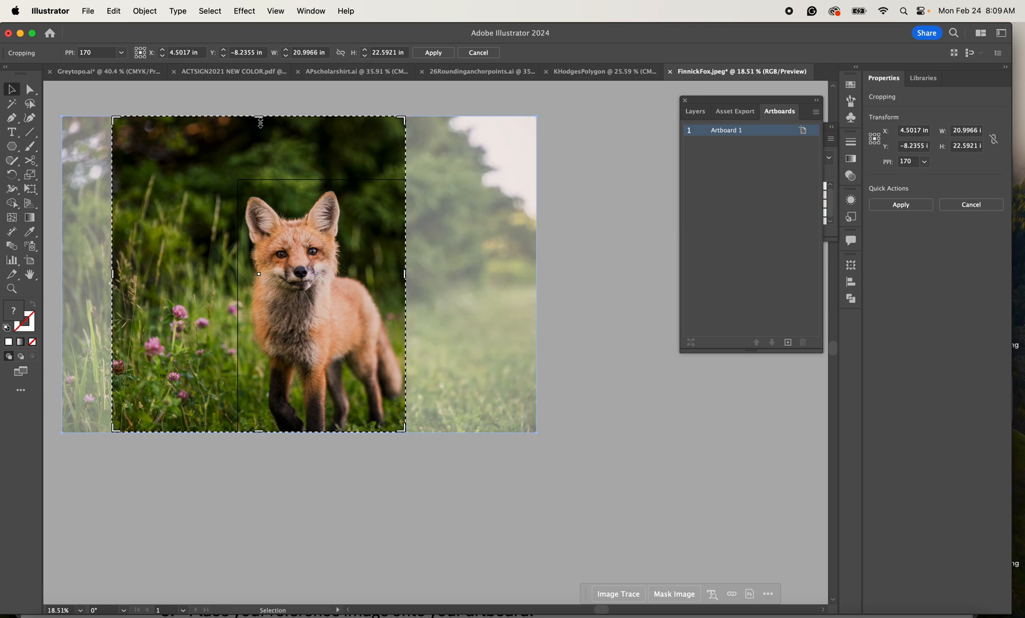
pyautogui.moveTo(260, 123); pyautogui.dragTo(261, 180)
pyautogui.moveTo(113, 309); pyautogui.dragTo(238, 309)
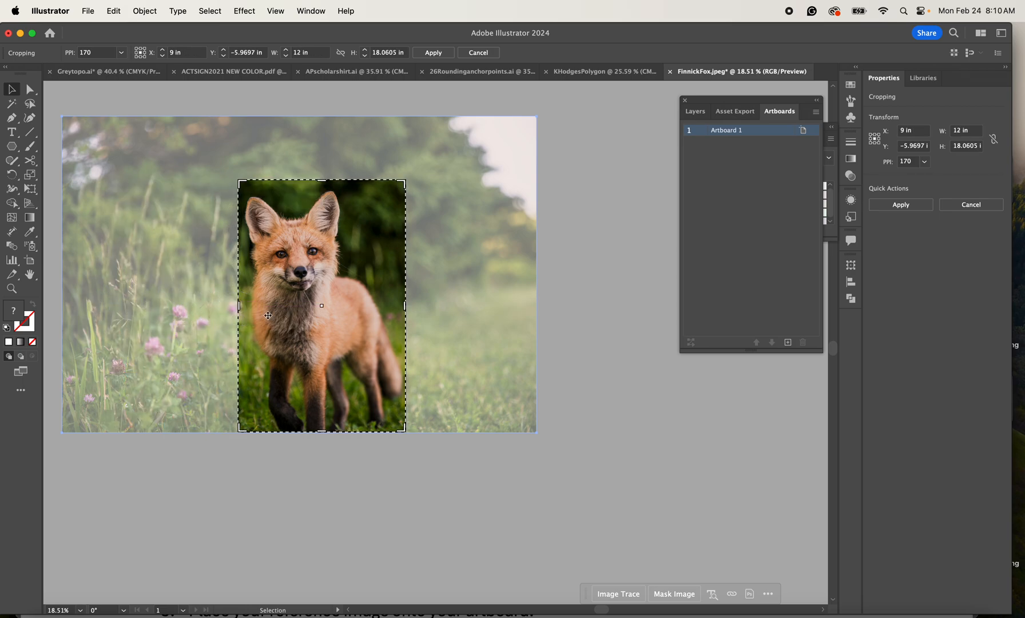
pyautogui.click(433, 52)
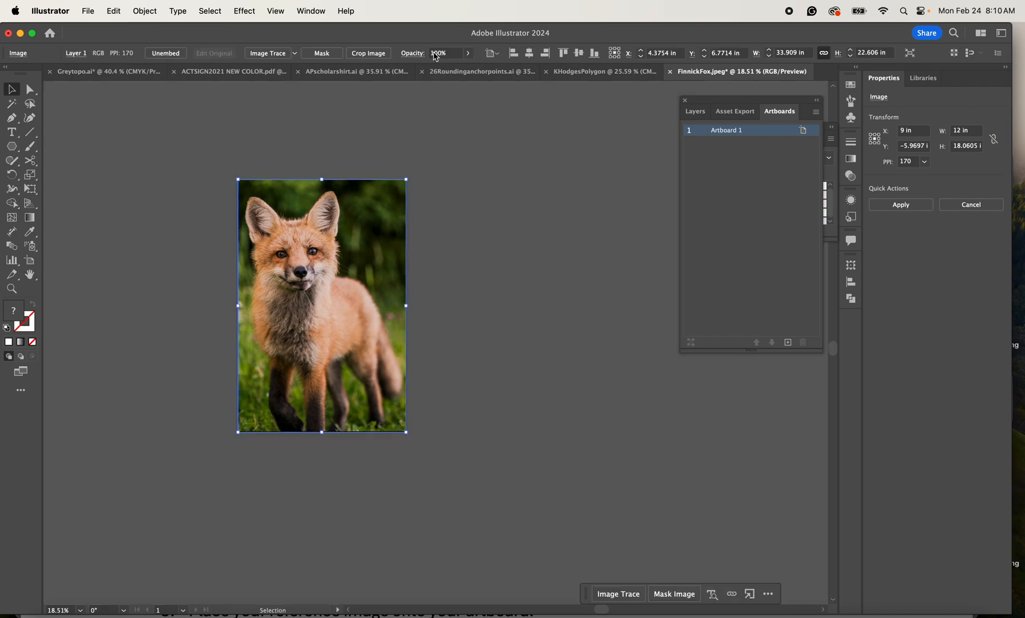
# - Lock Layer 1 containing the fox image and add a new layer above it
pyautogui.hscroll(-2, 456, 375)
pyautogui.scroll(-1, 456, 376)
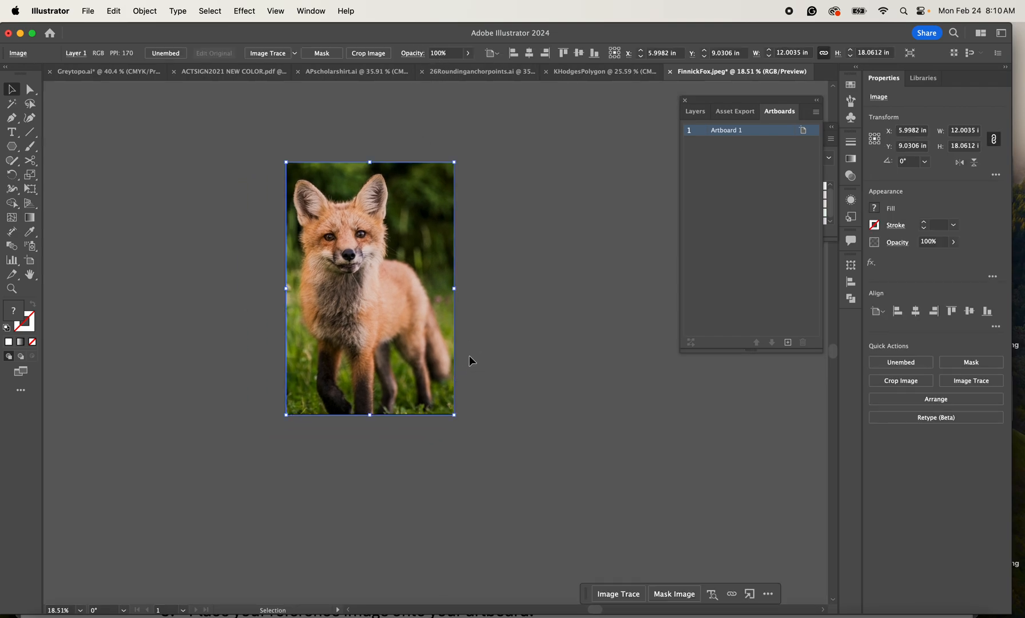
pyautogui.click(695, 111)
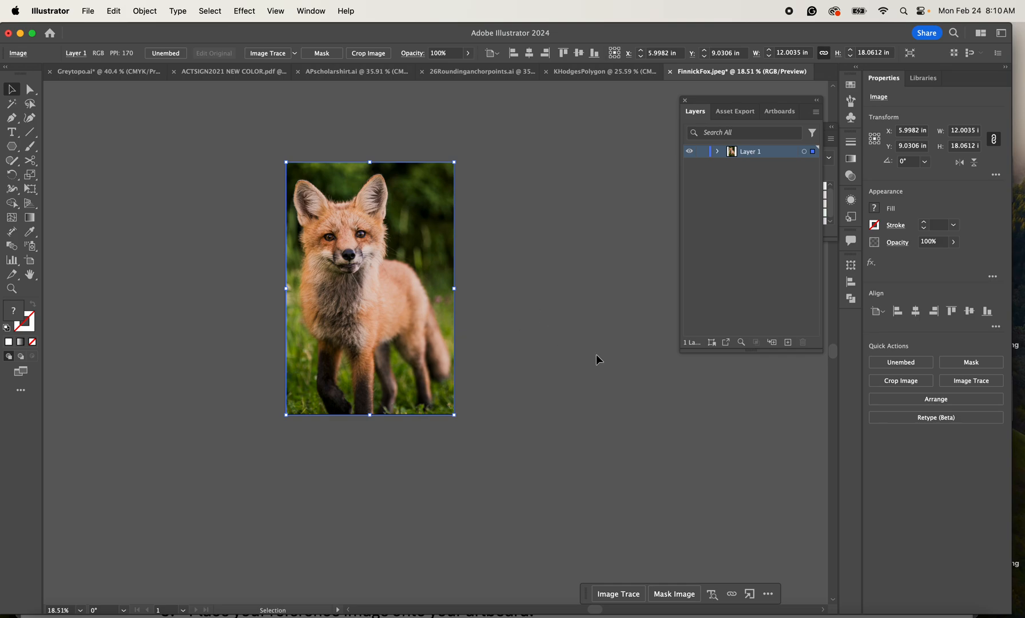
pyautogui.click(703, 152)
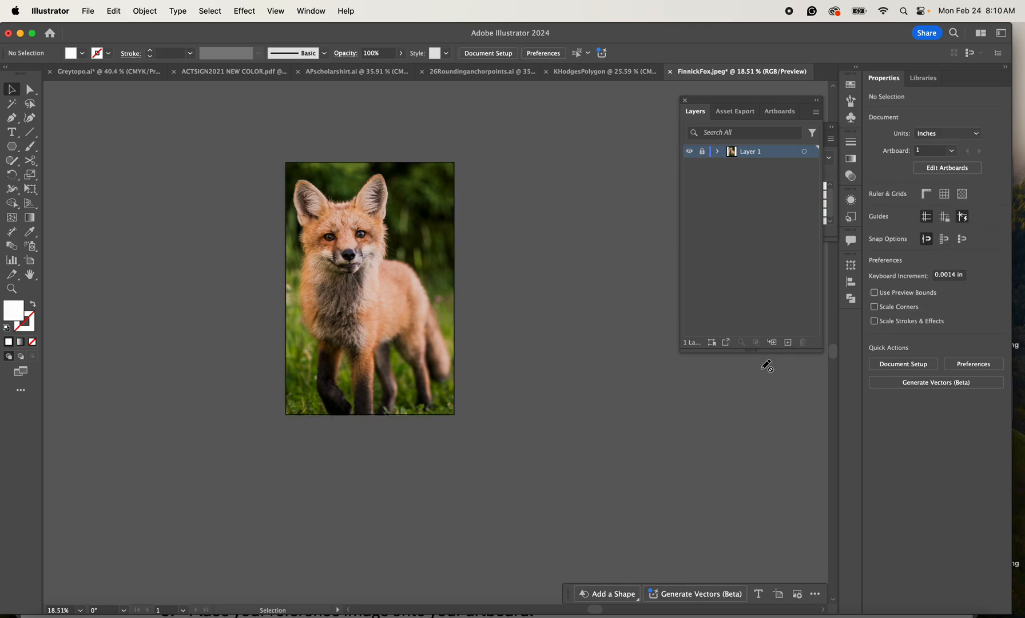
pyautogui.click(788, 343)
# - Create a white hexagon with a 1.2035 in radius and 6 sides beside the artboard
pyautogui.hscroll(3, 464, 334)
pyautogui.scroll(-1, 464, 334)
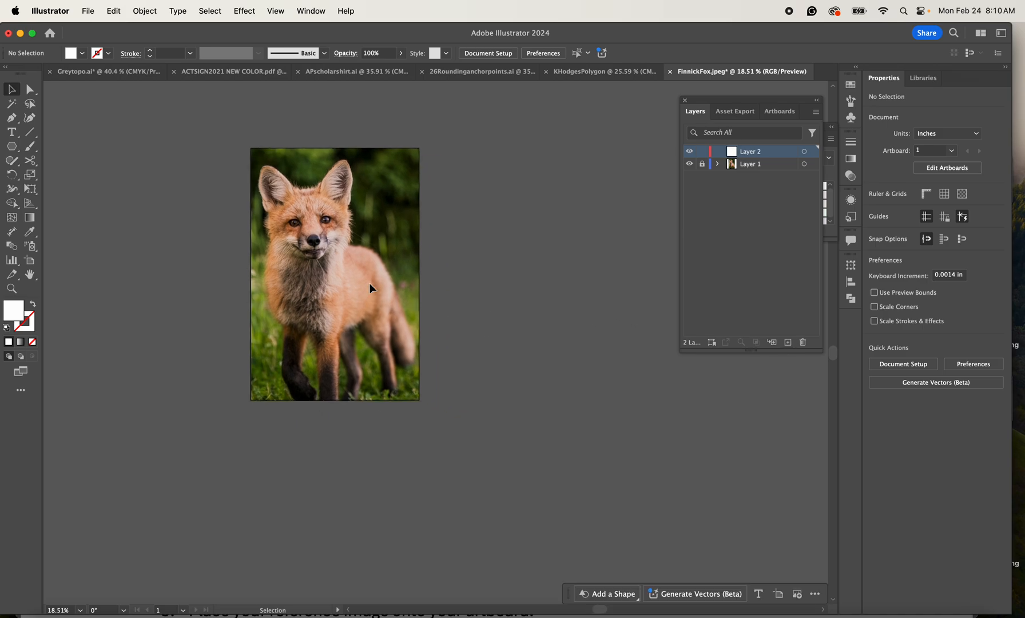
pyautogui.scroll(4, 376, 446)
pyautogui.scroll(-1, 376, 446)
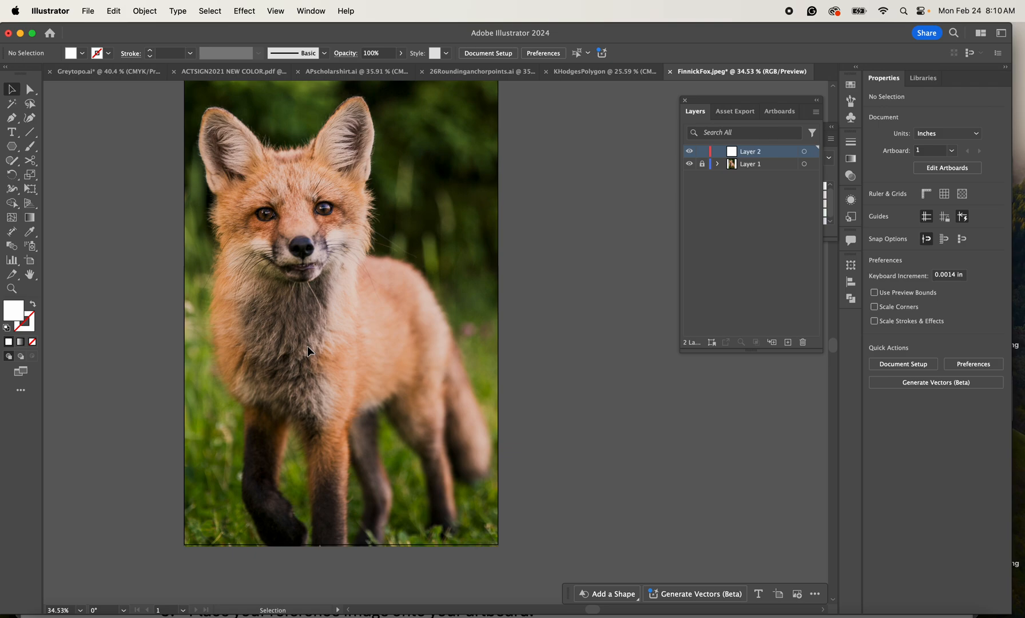
pyautogui.scroll(-1, 308, 345)
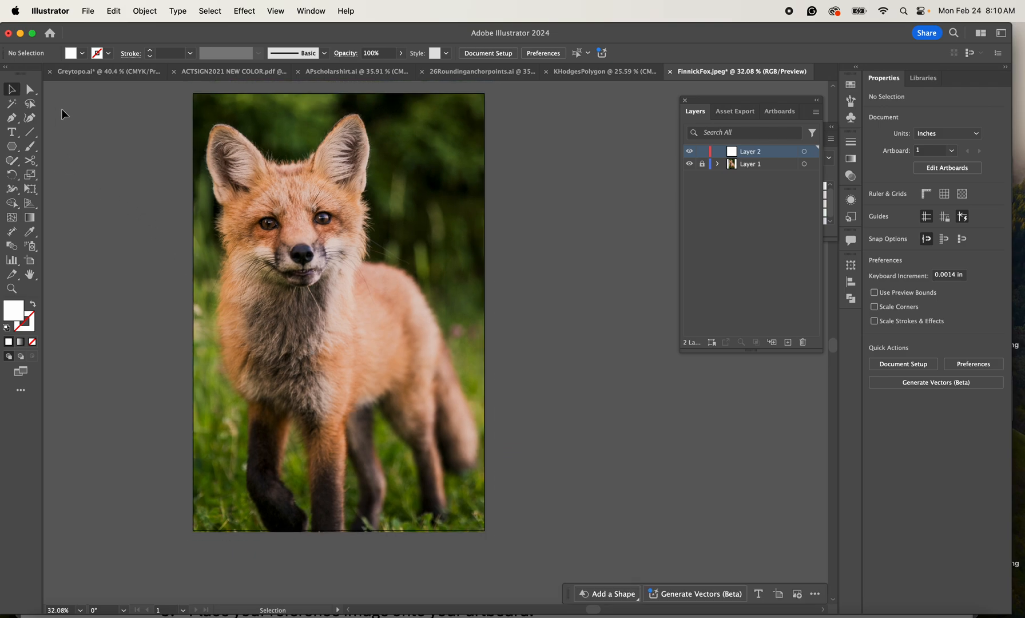
pyautogui.click(12, 150)
pyautogui.click(12, 151)
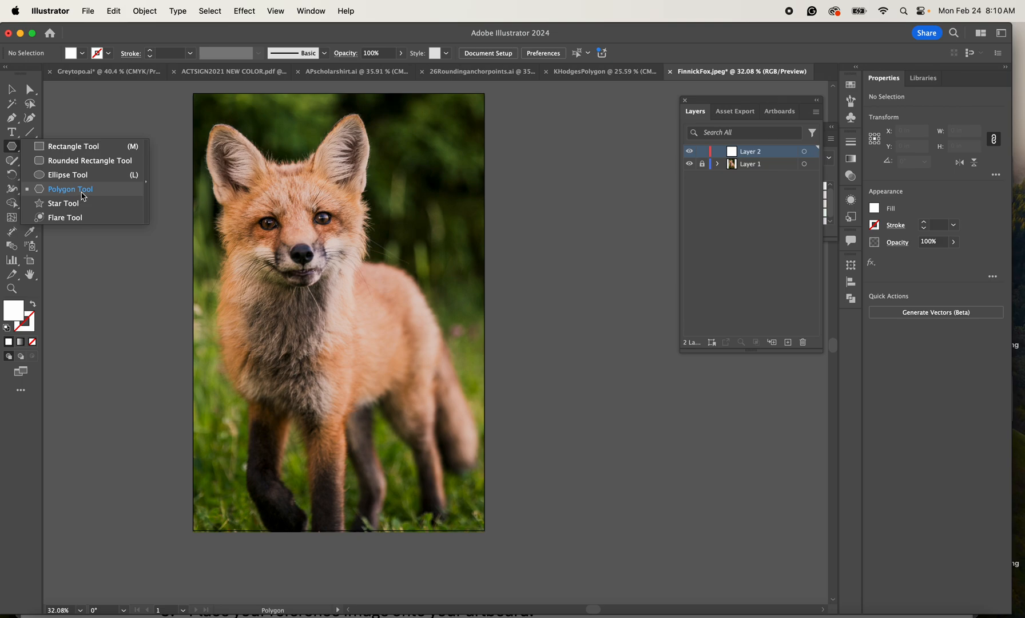
pyautogui.click(84, 195)
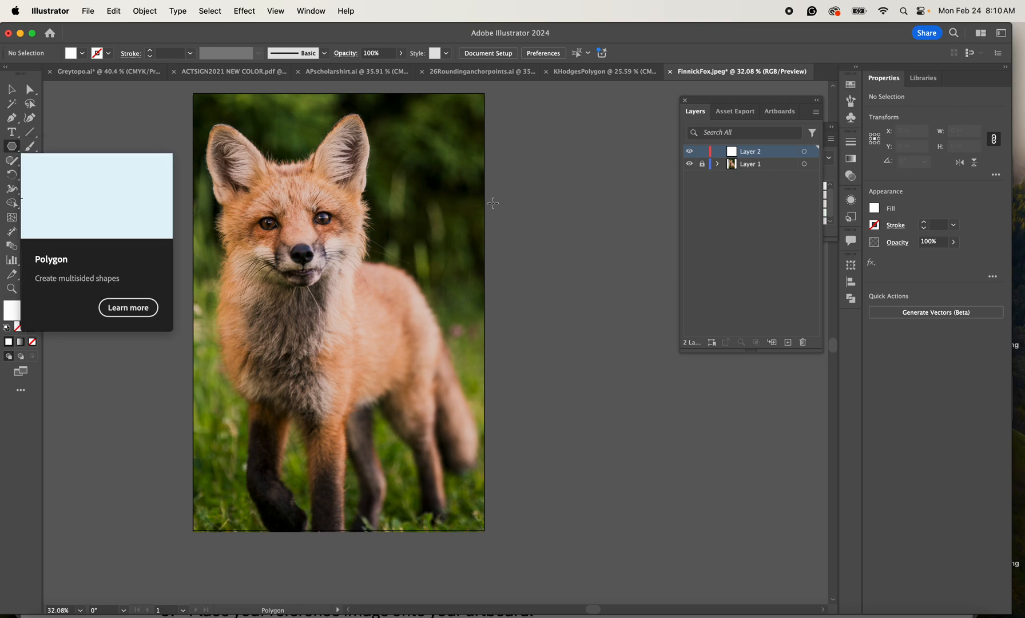
pyautogui.click(538, 210)
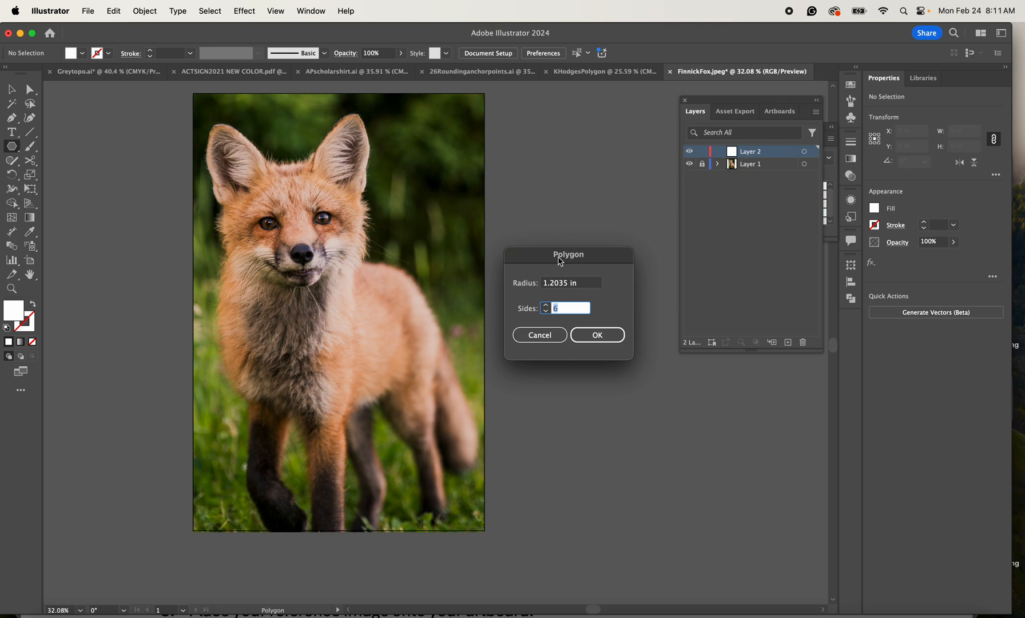
pyautogui.click(594, 334)
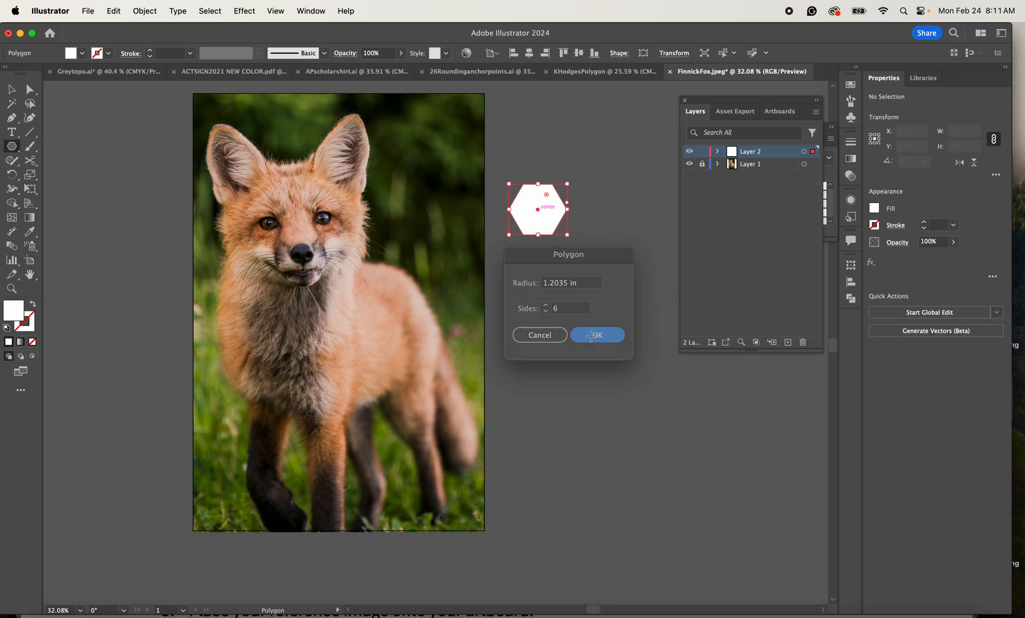
# - Scale the hexagon down to about 1.63 by 1.41 in and place it just outside the artboard's upper right corner
pyautogui.scroll(3, 572, 302)
pyautogui.press('v')
pyautogui.moveTo(544, 303); pyautogui.dragTo(536, 216)
pyautogui.moveTo(561, 180); pyautogui.dragTo(526, 202)
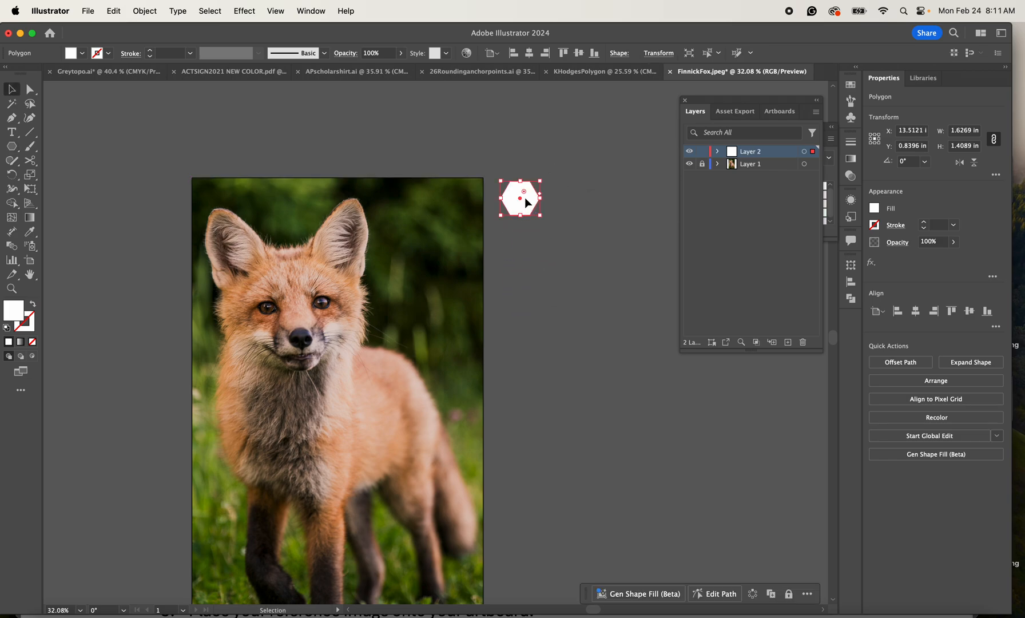
# - Paste copies of the hexagon and stack them below the first one, forming a column of 11 along the artboard's right edge
pyautogui.press('super+v')
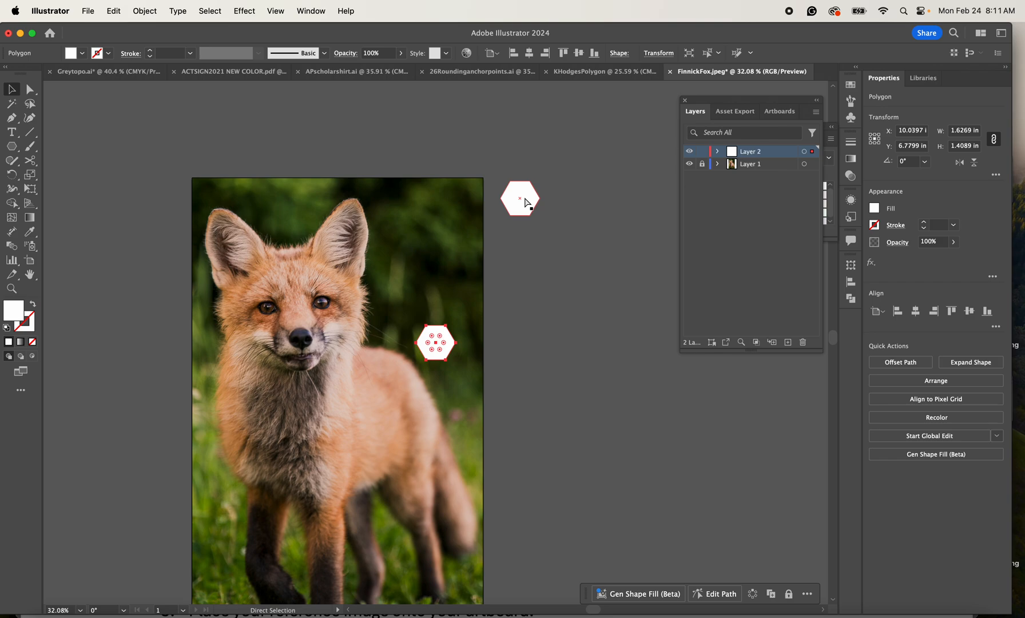
pyautogui.moveTo(440, 338); pyautogui.dragTo(521, 233)
pyautogui.moveTo(437, 345); pyautogui.dragTo(521, 247)
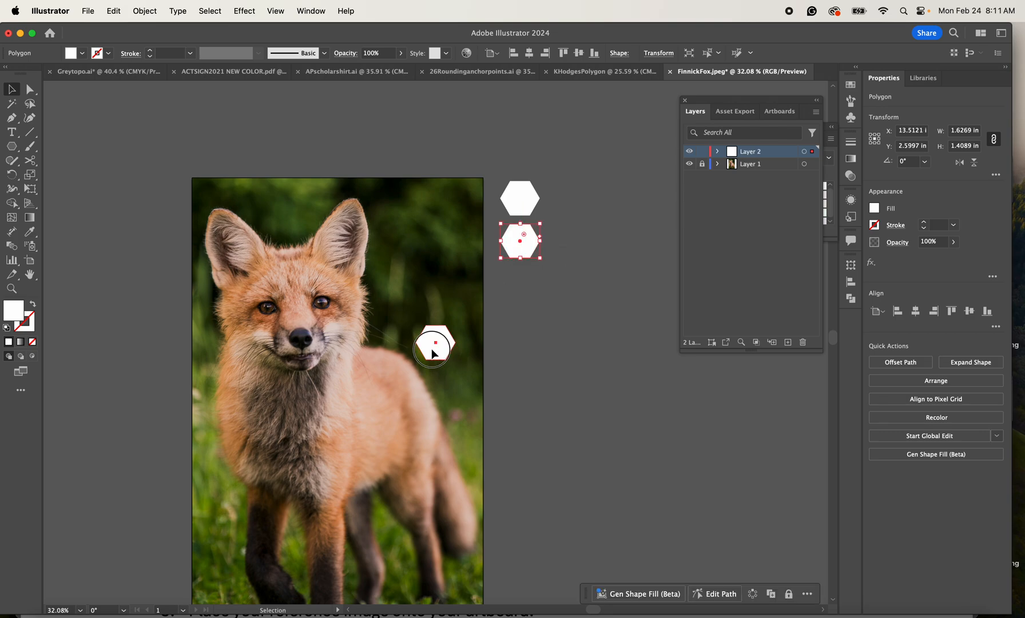
pyautogui.moveTo(433, 354); pyautogui.dragTo(518, 293)
pyautogui.moveTo(436, 351); pyautogui.dragTo(516, 366)
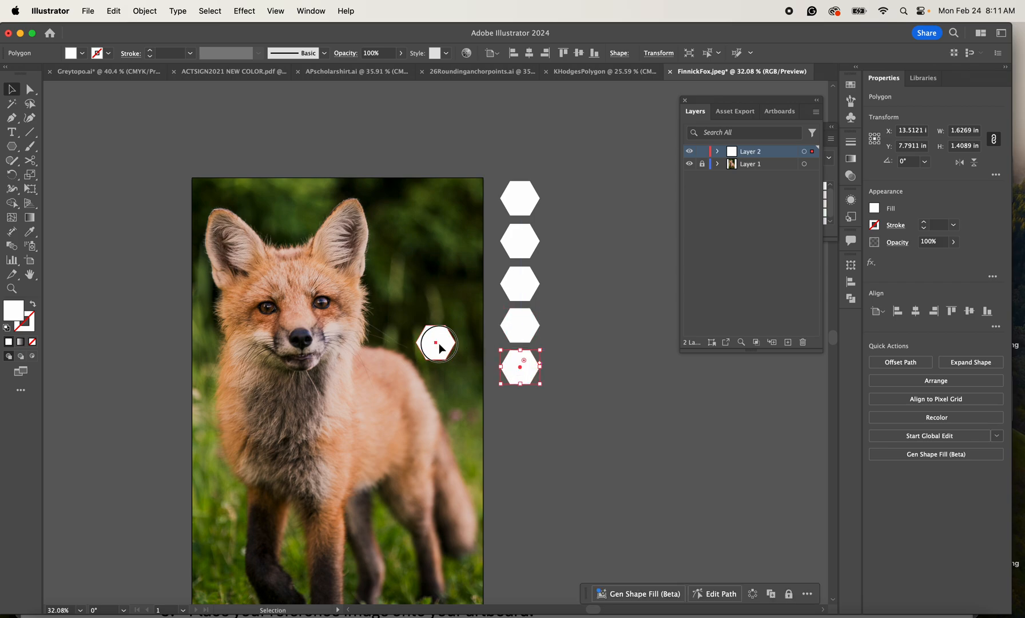
pyautogui.moveTo(440, 347); pyautogui.dragTo(519, 408)
pyautogui.scroll(-3, 520, 408)
pyautogui.hscroll(1, 520, 408)
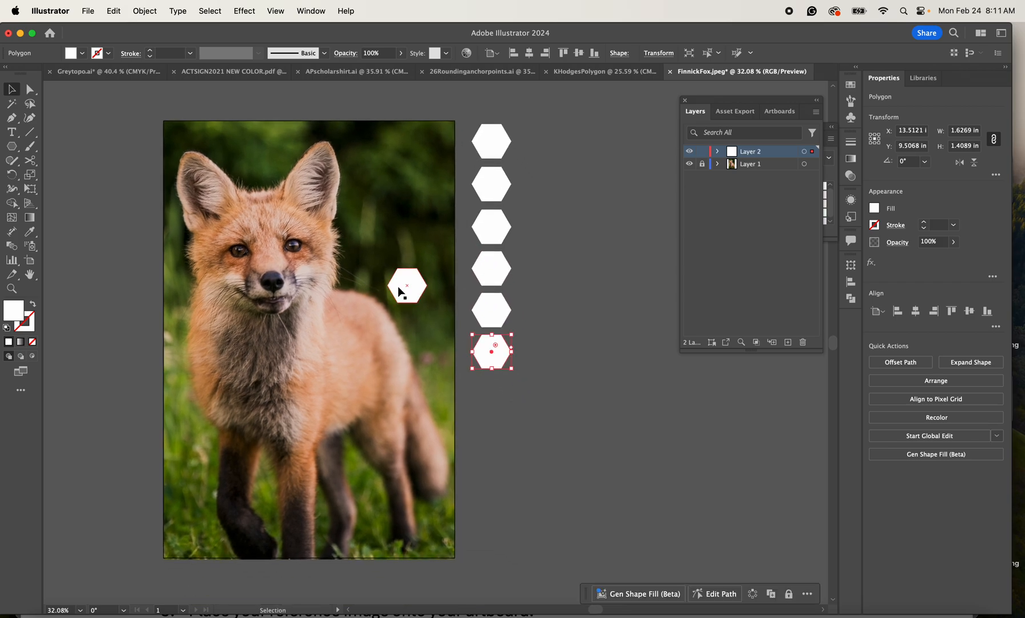
pyautogui.moveTo(401, 292); pyautogui.dragTo(489, 399)
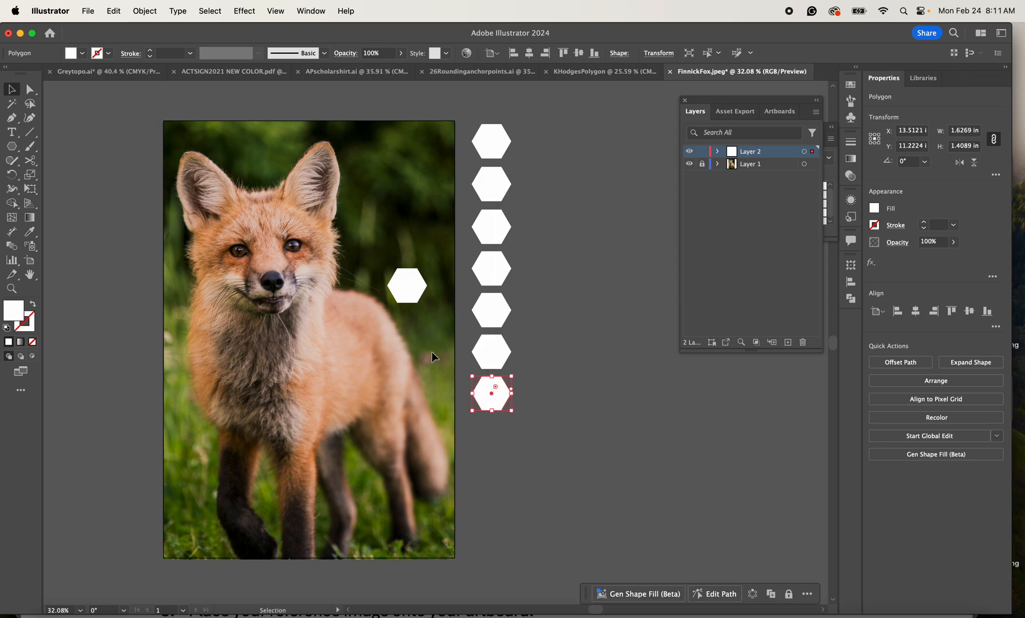
pyautogui.moveTo(408, 289); pyautogui.dragTo(491, 437)
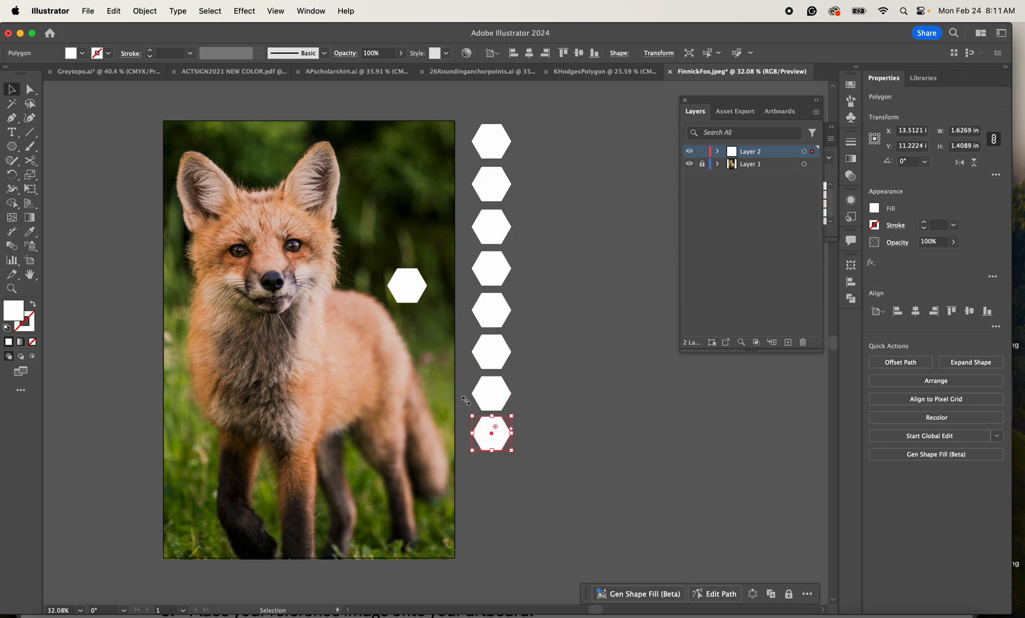
pyautogui.moveTo(407, 289); pyautogui.dragTo(492, 475)
pyautogui.moveTo(416, 293); pyautogui.dragTo(500, 520)
pyautogui.moveTo(411, 286); pyautogui.dragTo(493, 551)
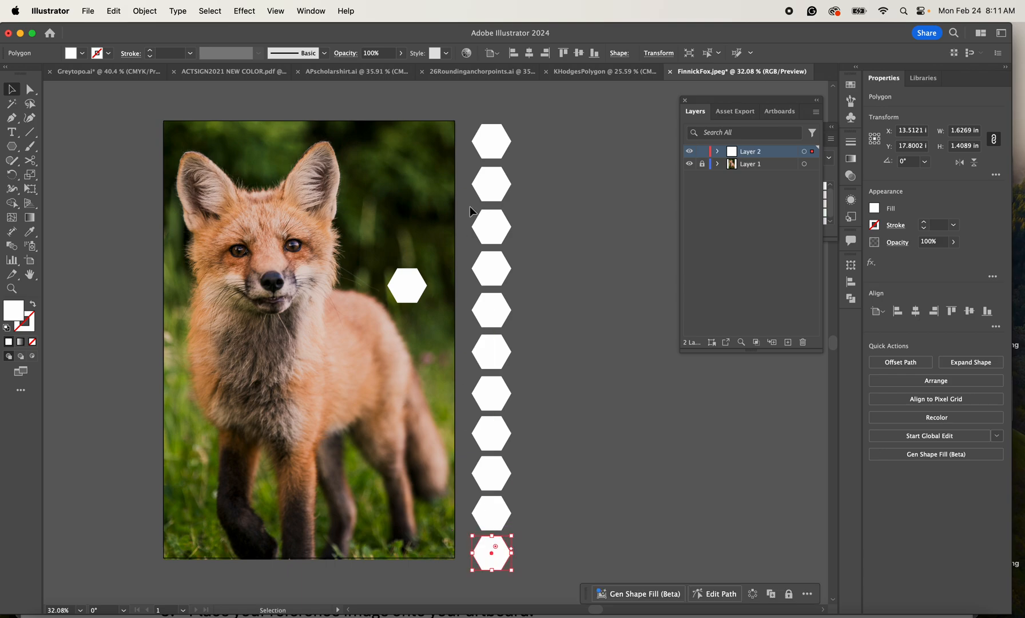
# - Center-align and evenly distribute the hexagon column beside the artboard, and delete the extra hexagon lying on the fox photo
pyautogui.moveTo(472, 118); pyautogui.dragTo(513, 572)
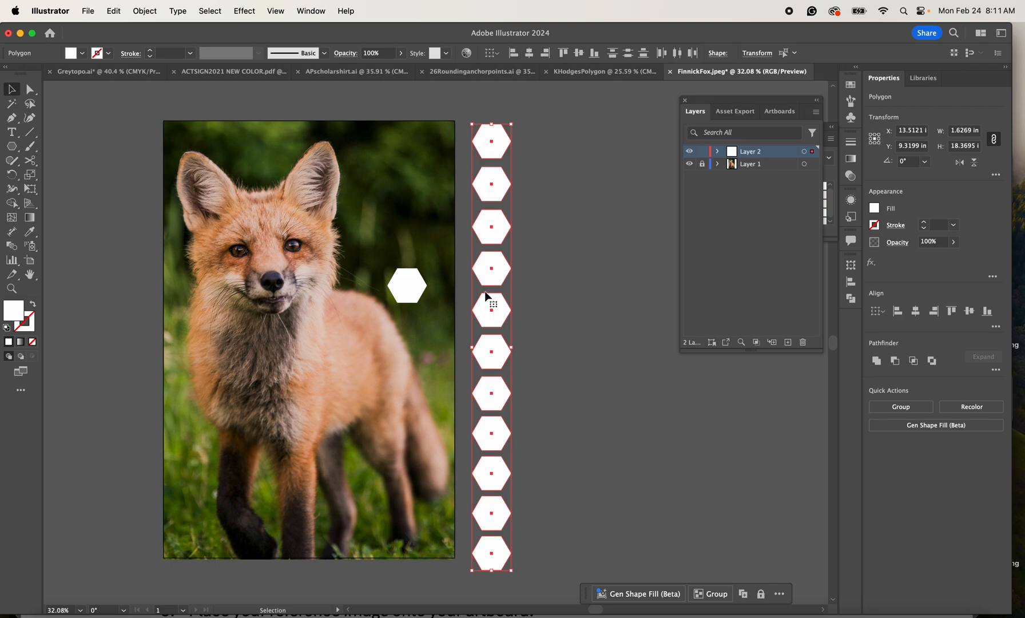
pyautogui.click(527, 55)
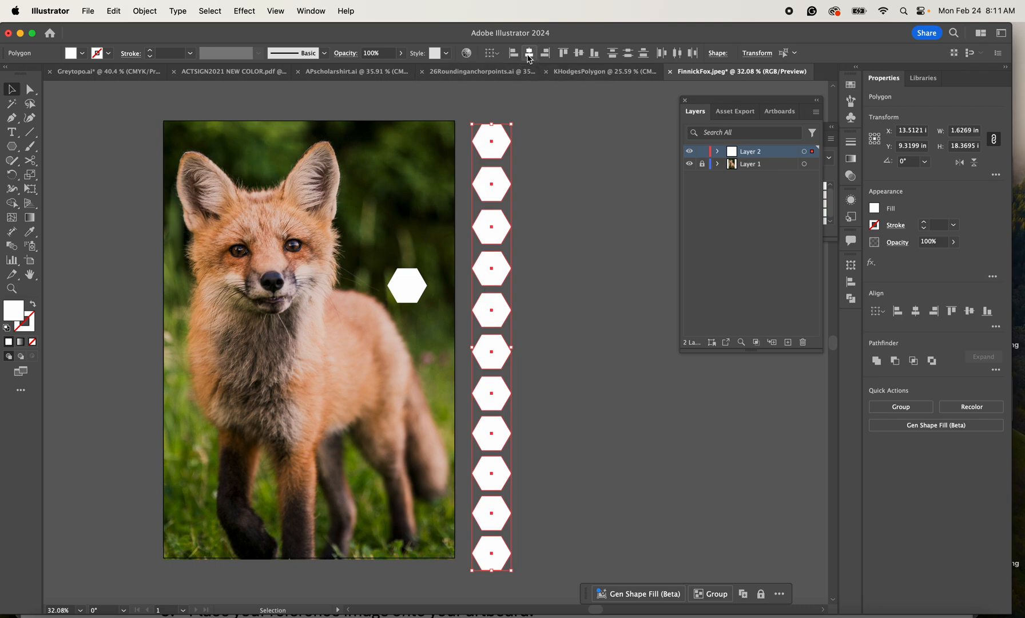
pyautogui.click(629, 55)
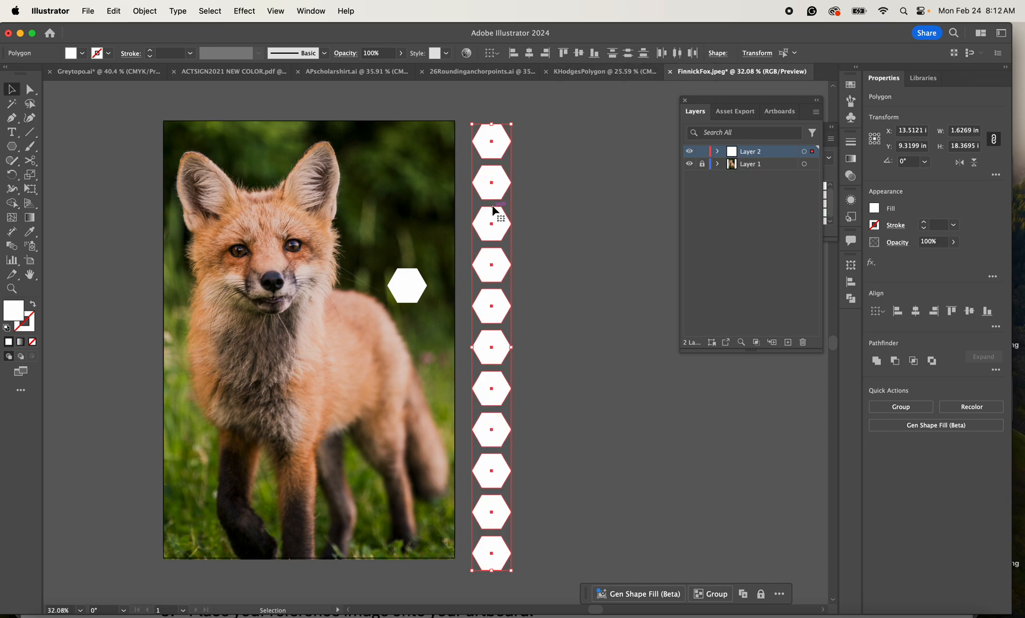
pyautogui.moveTo(493, 211)
pyautogui.mouseDown()
pyautogui.moveTo(487, 171)
pyautogui.moveTo(489, 199)
pyautogui.mouseUp()
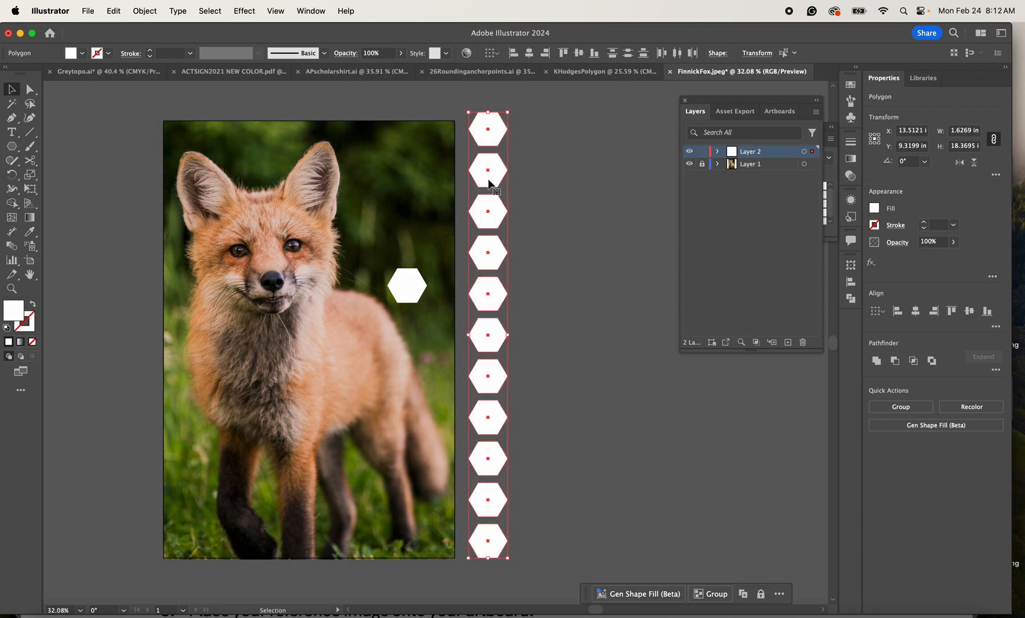
pyautogui.click(414, 291)
pyautogui.press('Delete')
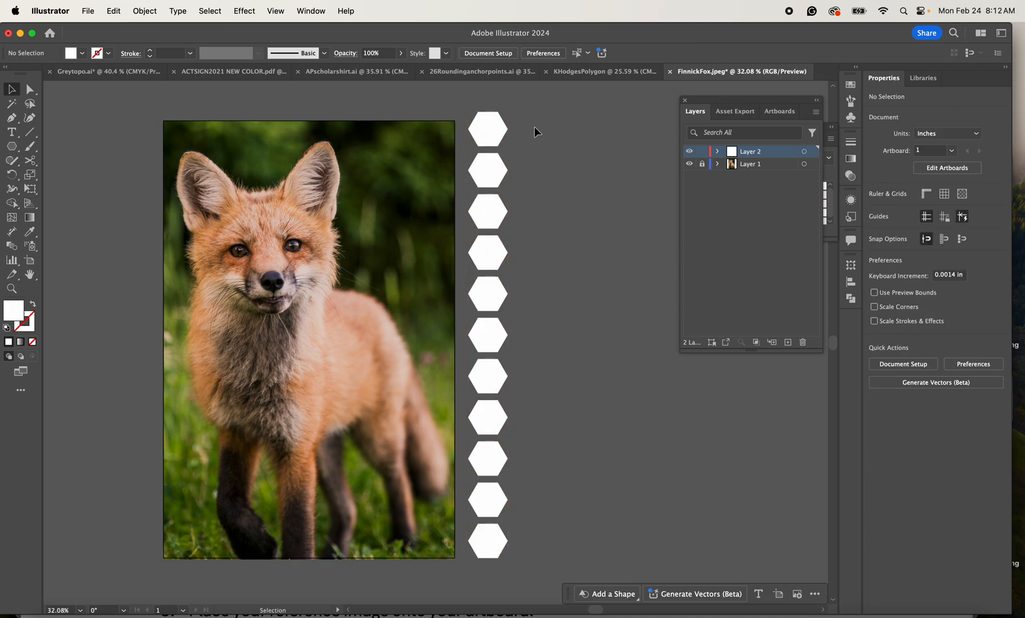
# - Copy the hexagon column and place three duplicates beside it, about 0.25 in apart, making a grid of four columns
pyautogui.moveTo(468, 103); pyautogui.dragTo(515, 564)
pyautogui.press('super+c')
pyautogui.press('super+v')
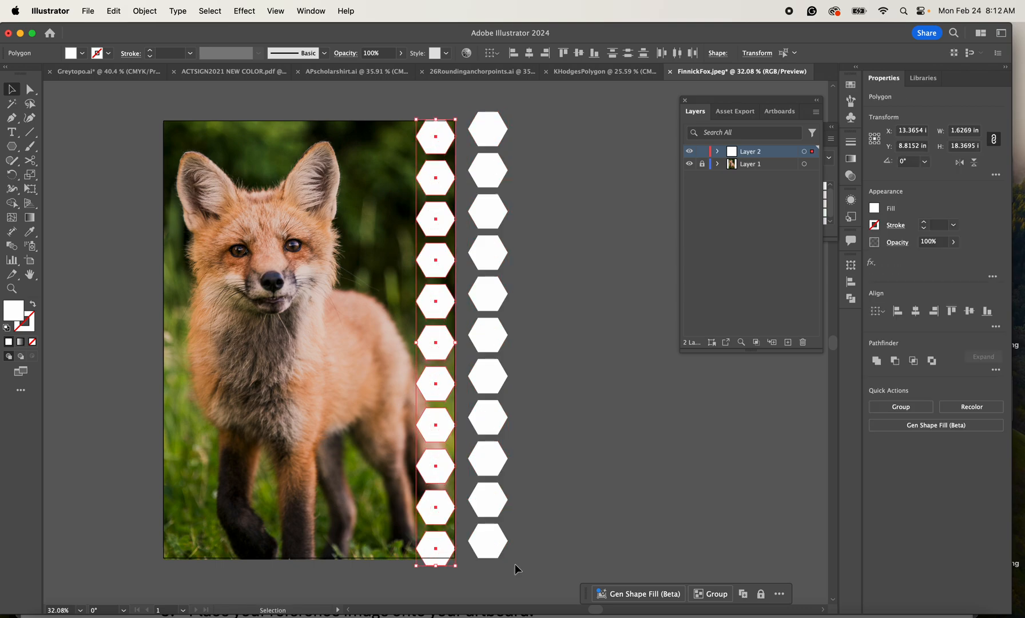
pyautogui.moveTo(433, 351); pyautogui.dragTo(532, 338)
pyautogui.hscroll(2, 532, 342)
pyautogui.hscroll(2, 532, 342)
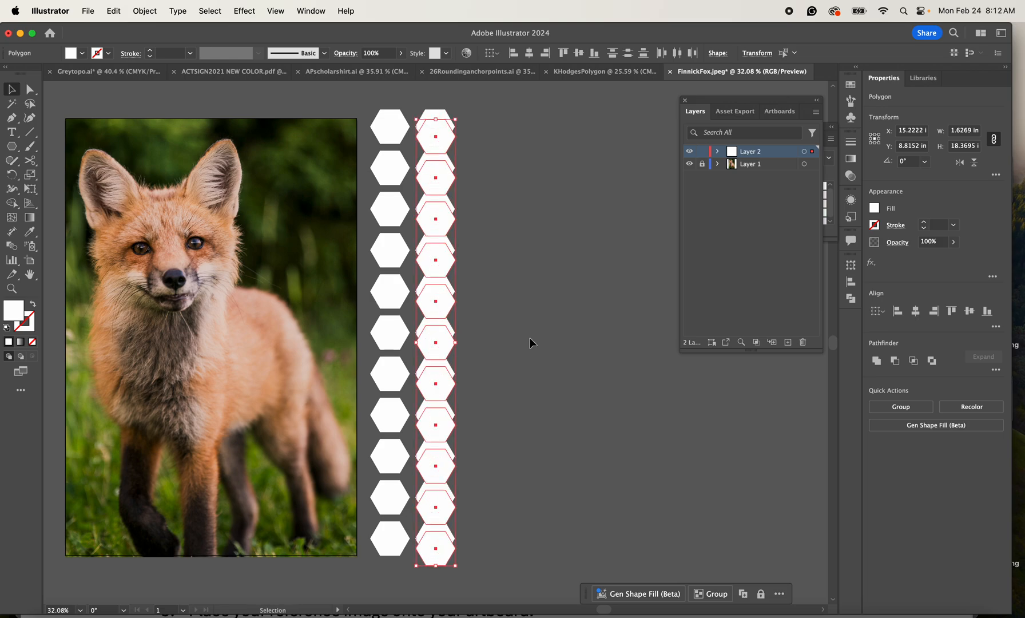
pyautogui.moveTo(433, 311); pyautogui.dragTo(481, 302)
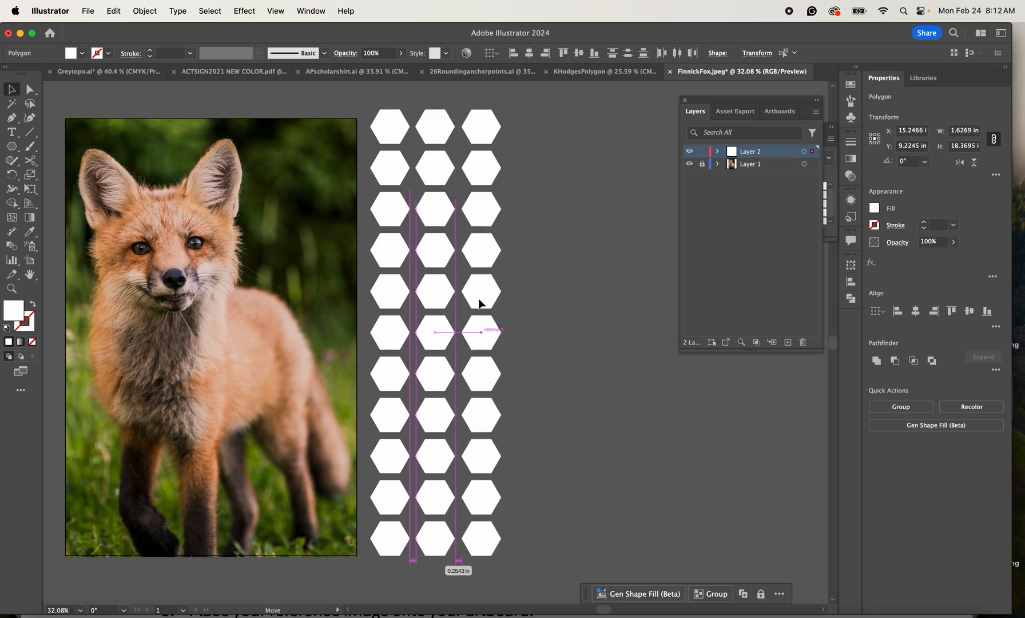
pyautogui.moveTo(428, 339); pyautogui.dragTo(528, 331)
pyautogui.hscroll(-3, 565, 334)
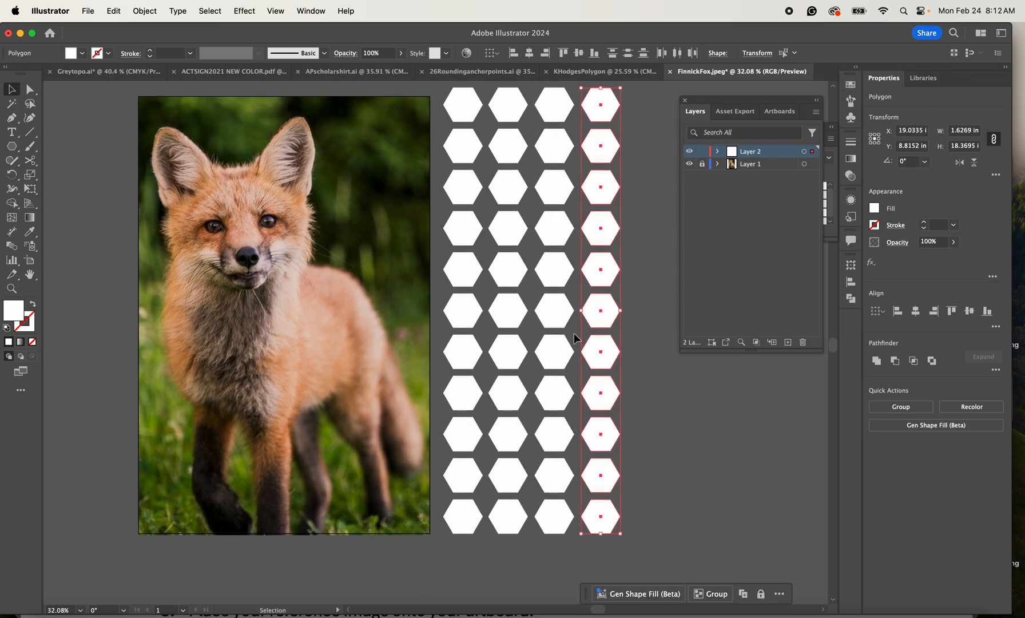
pyautogui.scroll(3, 372, 330)
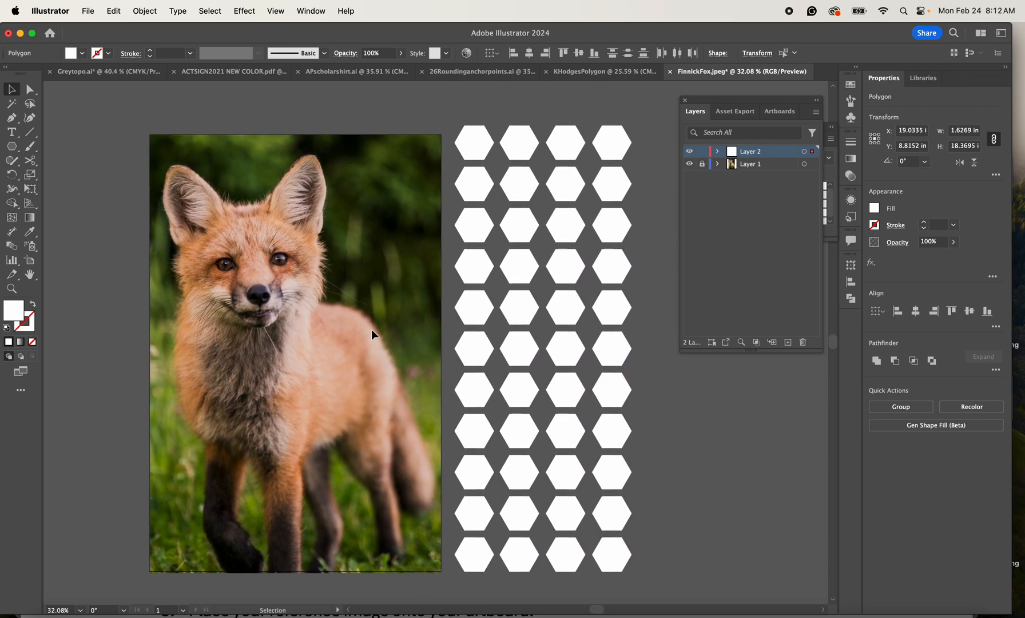
pyautogui.click(428, 93)
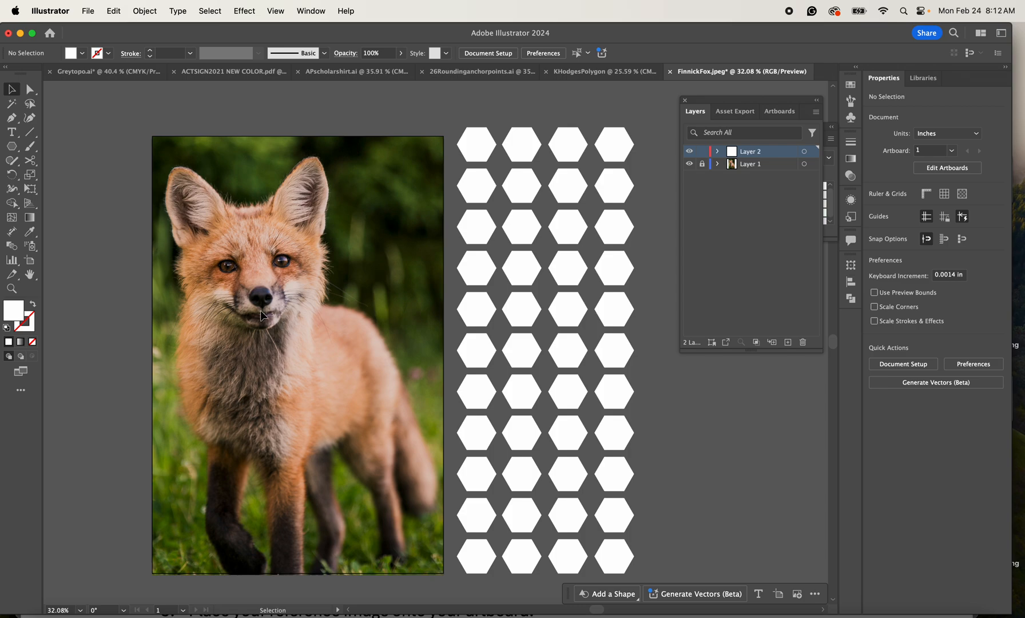
# - Sample fur colors around the fox's eyes with the Eyedropper, ending with the orange-brown below the left-hand eye as the fill
pyautogui.hscroll(-2, 276, 274)
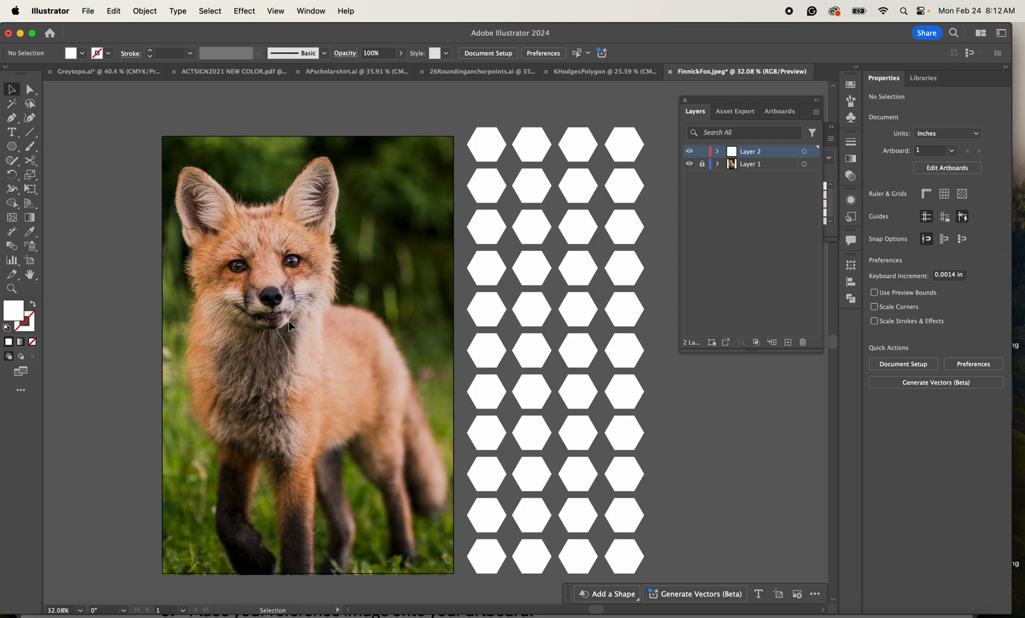
pyautogui.scroll(5, 296, 262)
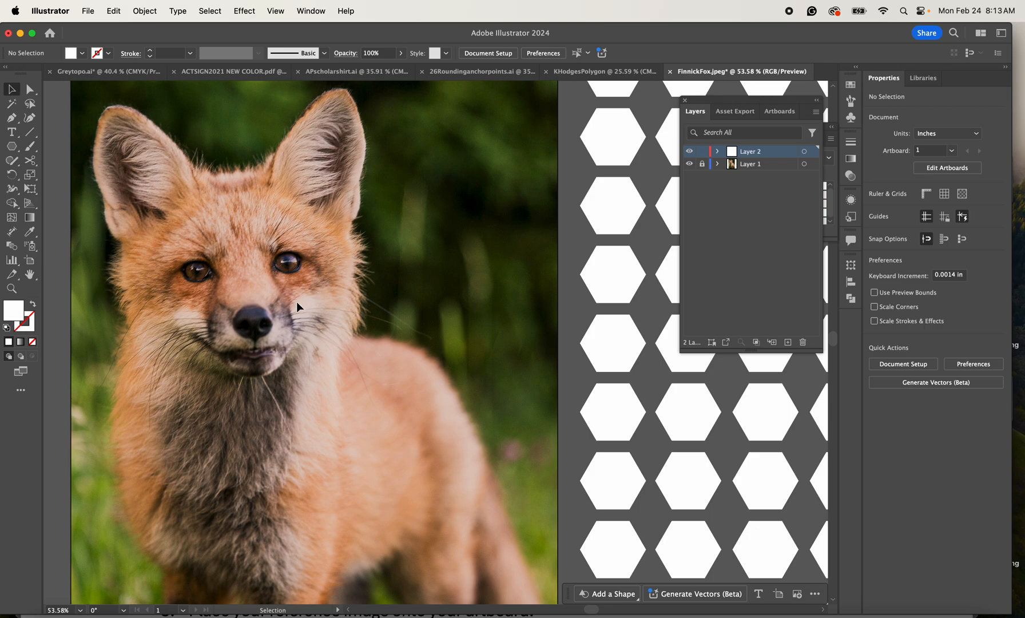
pyautogui.scroll(-5, 296, 301)
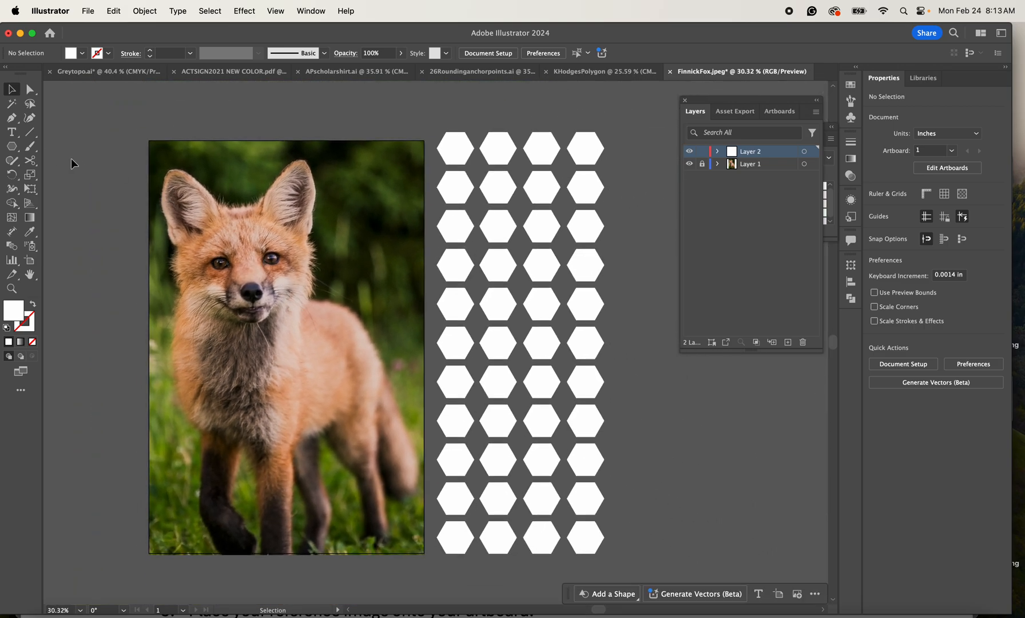
pyautogui.press('i')
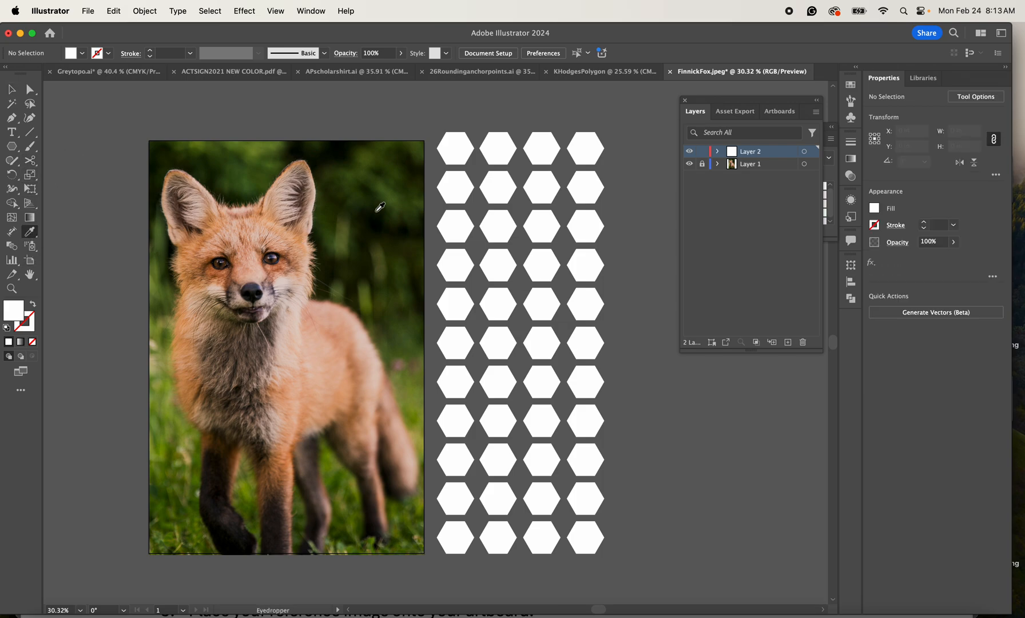
pyautogui.scroll(3, 301, 284)
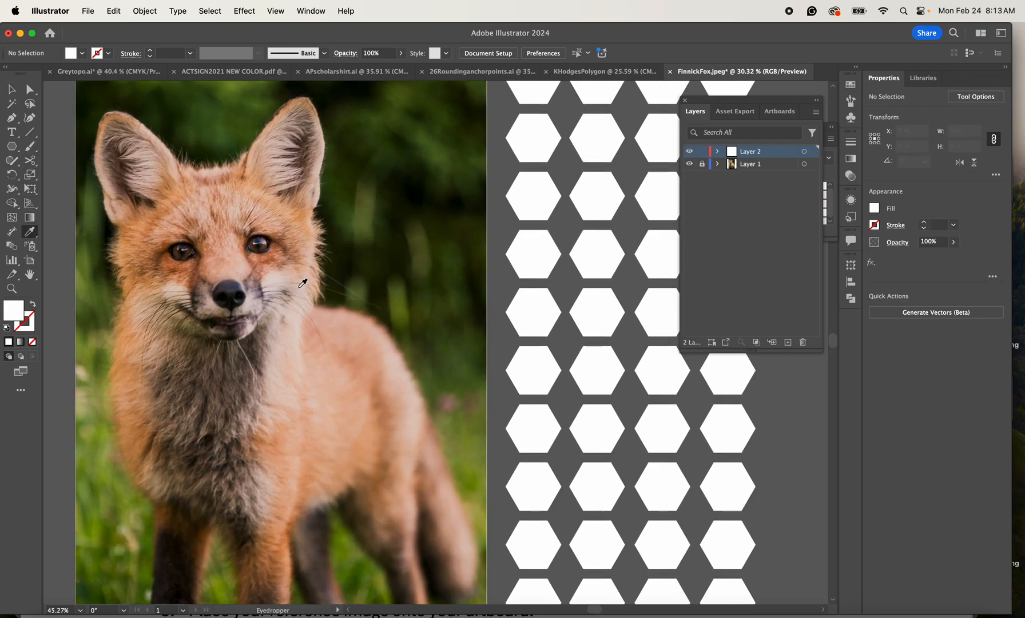
pyautogui.click(275, 251)
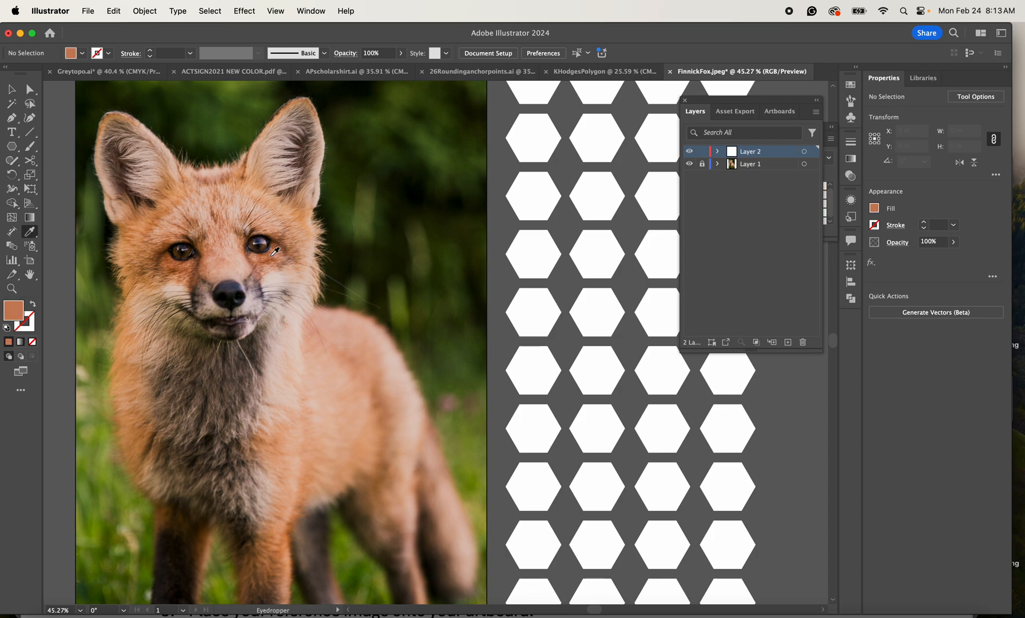
pyautogui.click(271, 252)
pyautogui.click(276, 250)
pyautogui.click(276, 244)
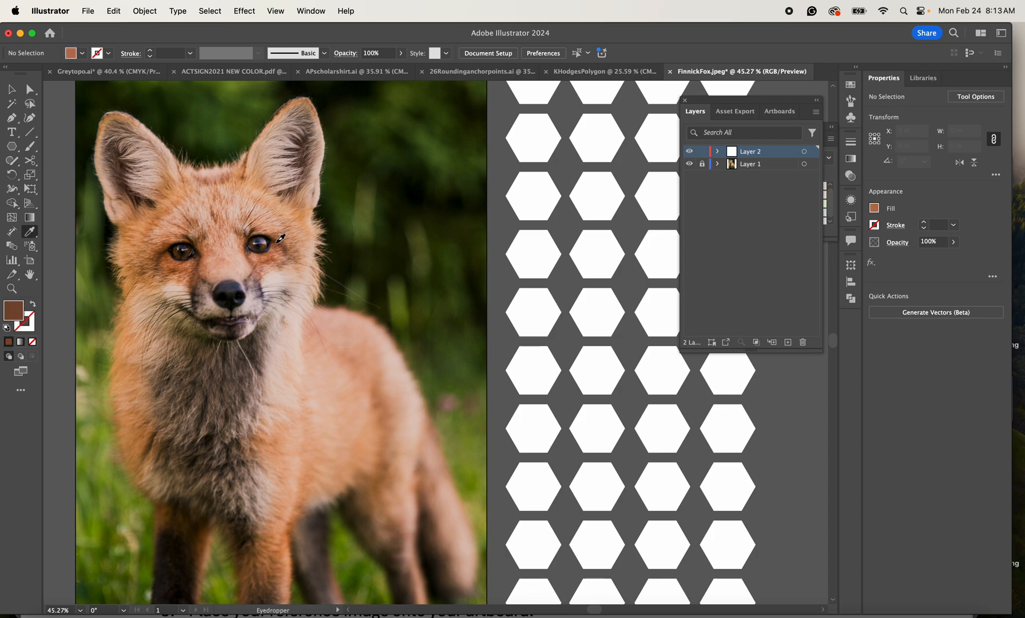
pyautogui.click(276, 248)
pyautogui.click(276, 254)
pyautogui.click(278, 252)
pyautogui.click(274, 251)
pyautogui.click(176, 266)
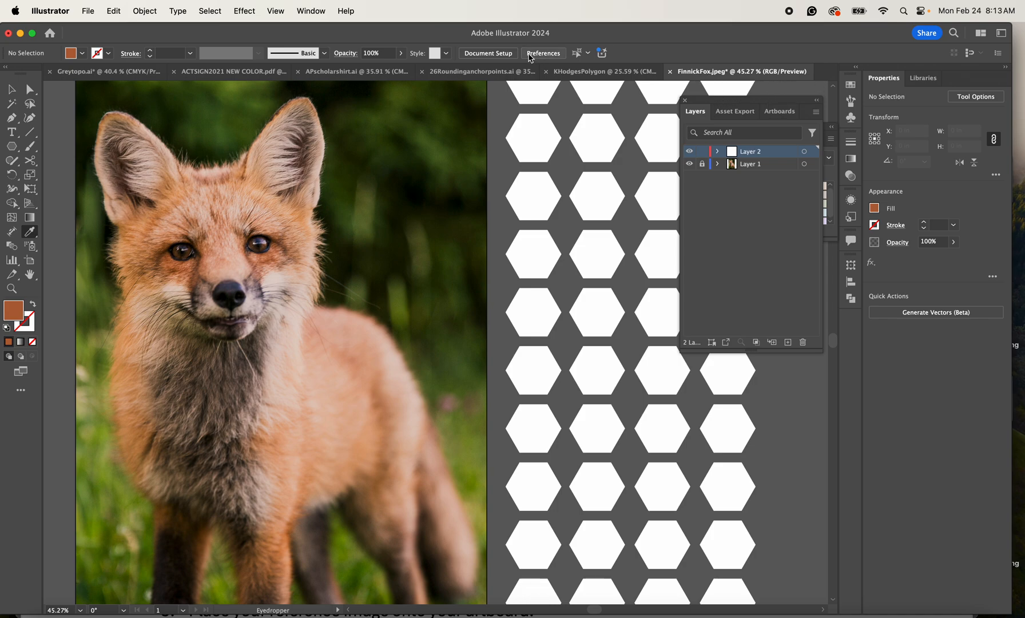
# - Expand the Color Guide to show the shades and tints of the sampled orange-brown
pyautogui.click(317, 13)
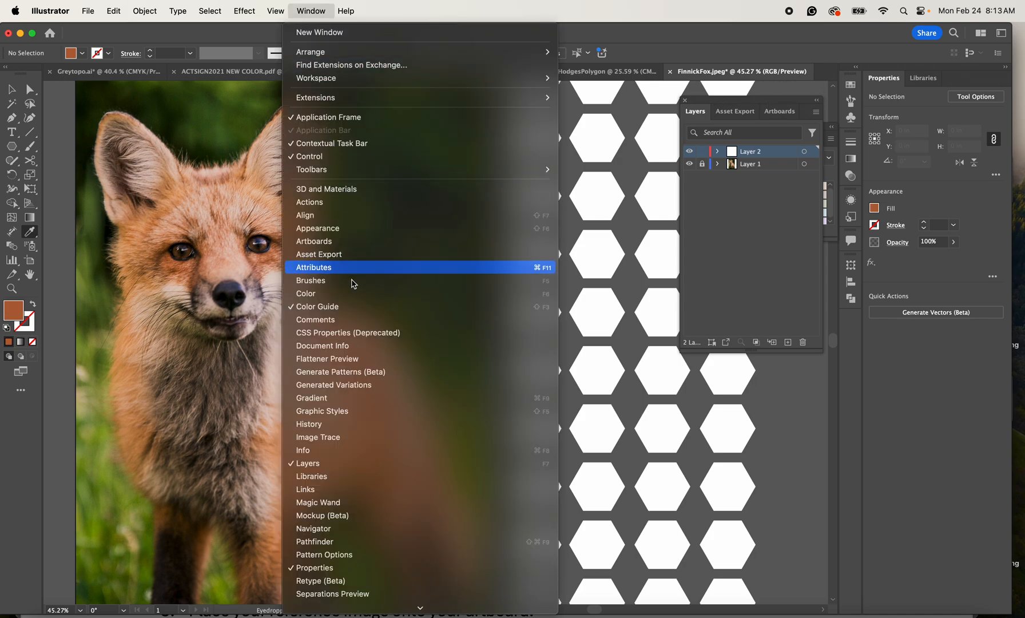
pyautogui.click(845, 94)
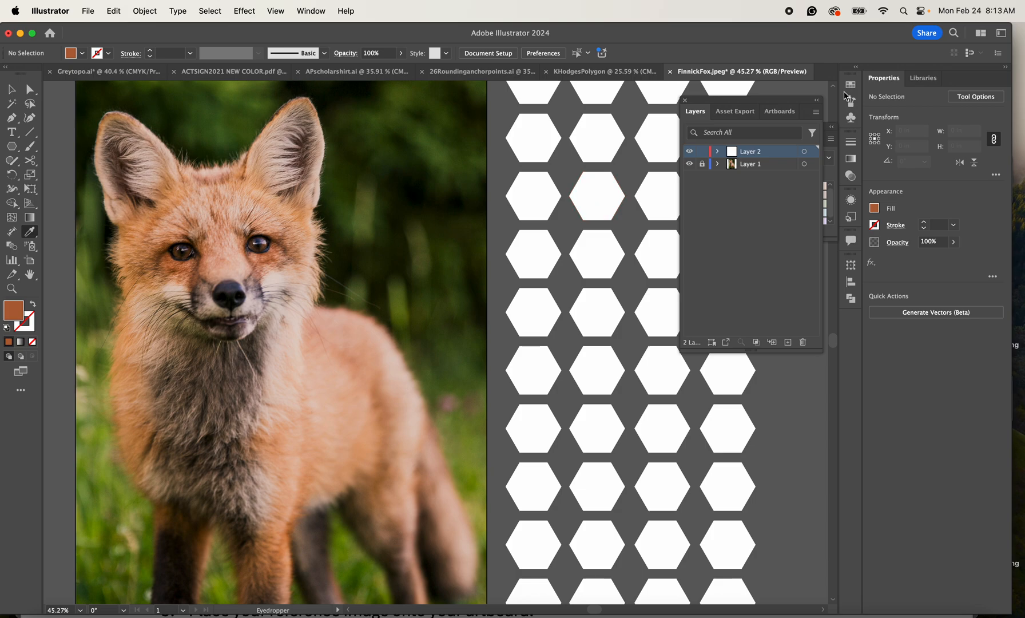
pyautogui.click(851, 87)
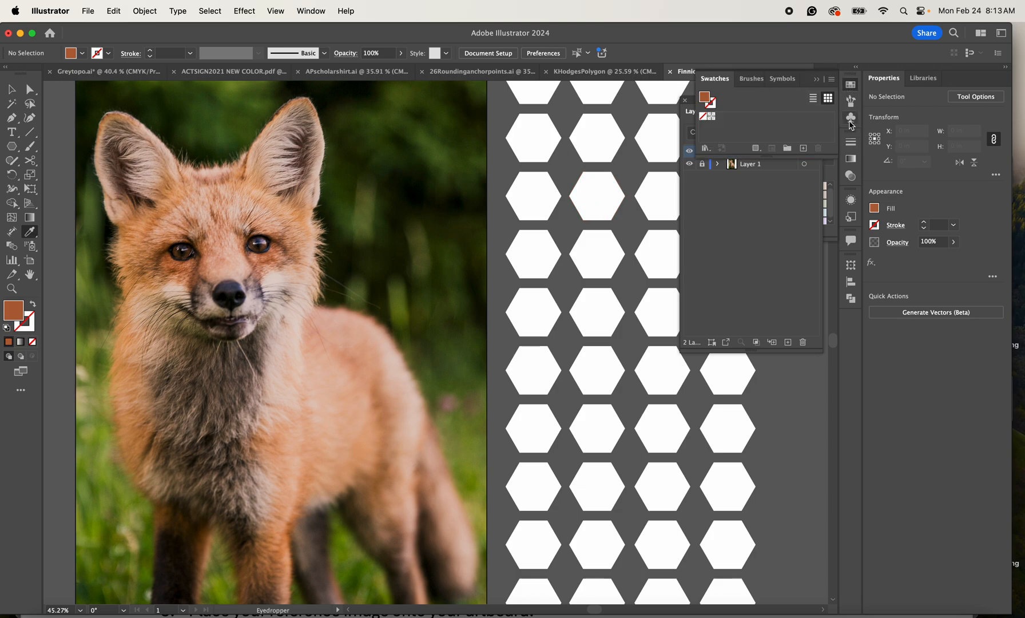
pyautogui.click(851, 85)
pyautogui.click(833, 167)
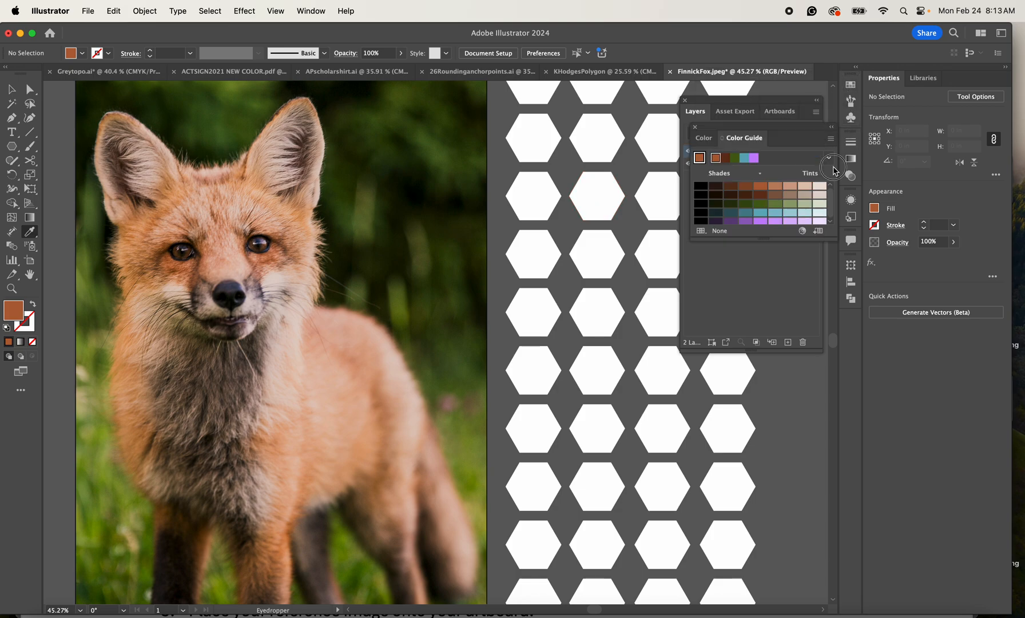
pyautogui.click(698, 165)
# - Fill the top three hexagons of the first column with the Color Guide's black, very dark brown and dark brown shades
pyautogui.scroll(2, 561, 280)
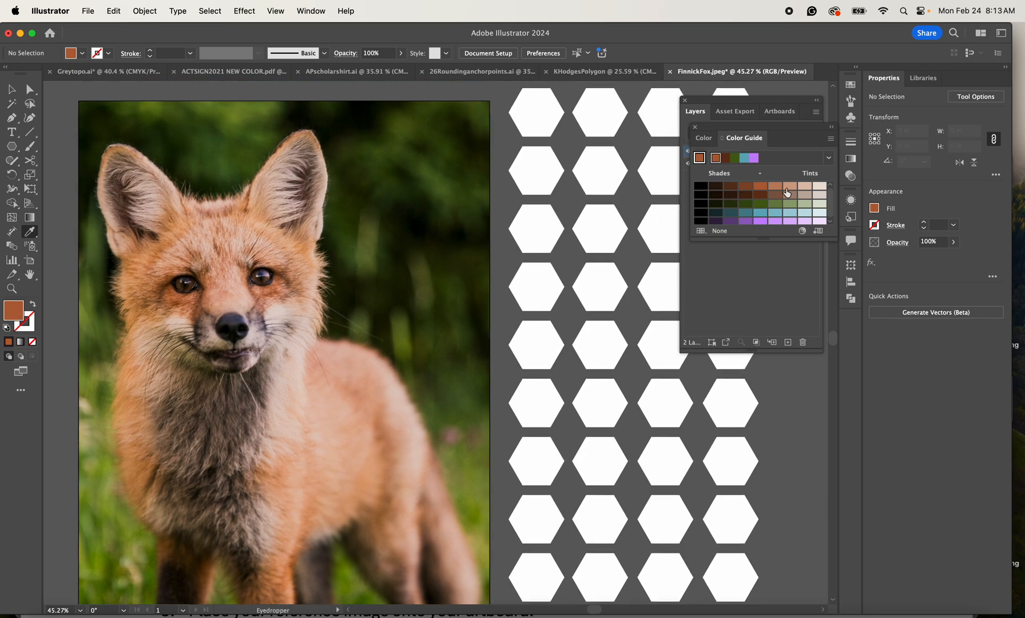
pyautogui.press('v')
pyautogui.click(540, 123)
pyautogui.click(700, 185)
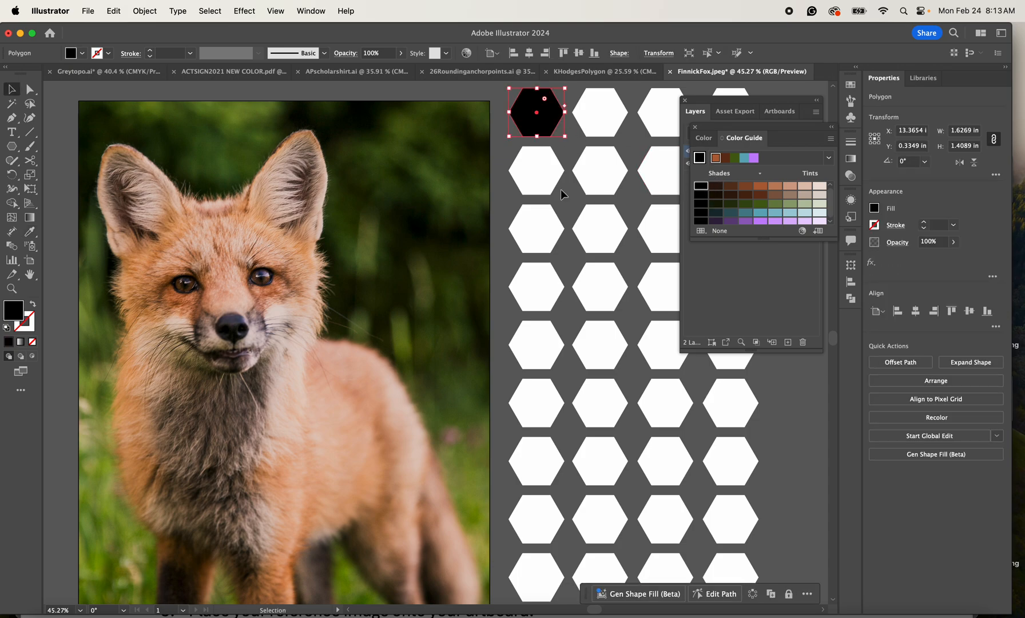
pyautogui.click(535, 178)
pyautogui.click(716, 185)
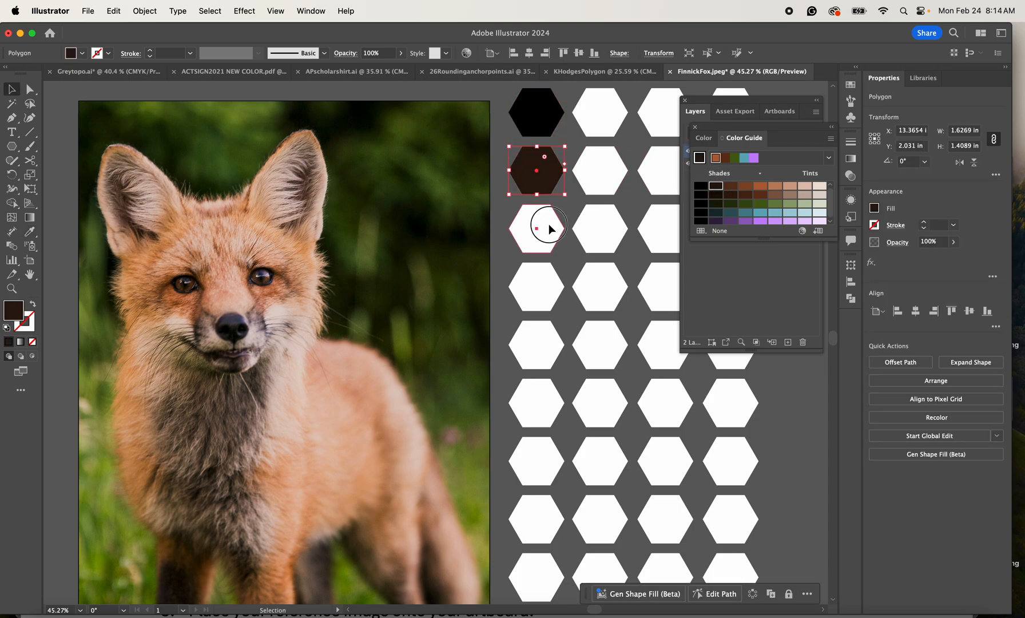
pyautogui.click(548, 224)
pyautogui.click(730, 186)
# - Fill the first column's fourth, fifth and sixth hexagons with the Color Guide's reddish brown, base orange-brown and first lighter tint
pyautogui.click(549, 289)
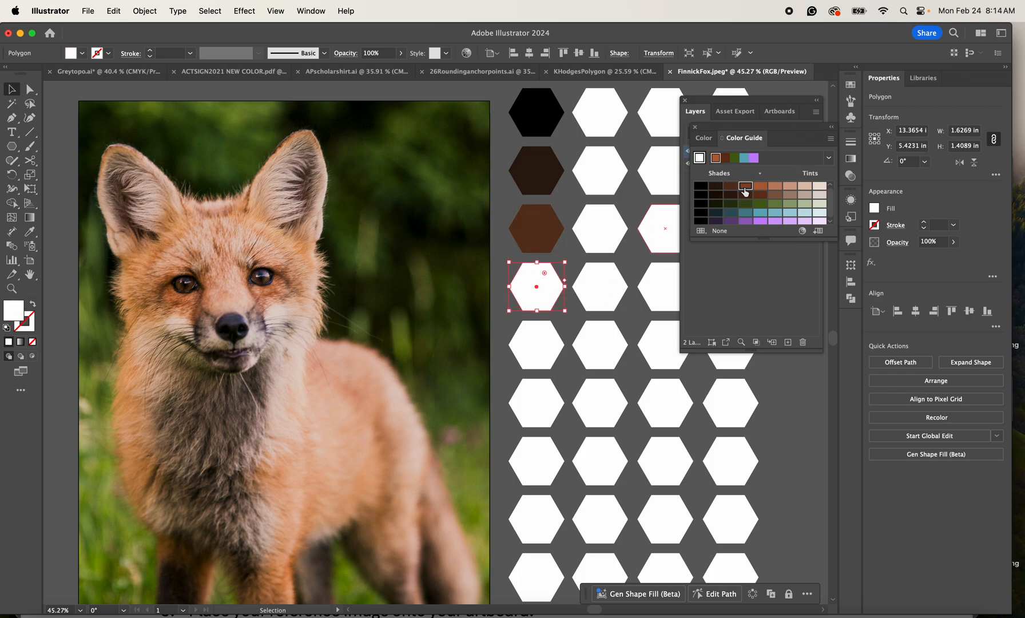
pyautogui.click(743, 187)
pyautogui.click(518, 358)
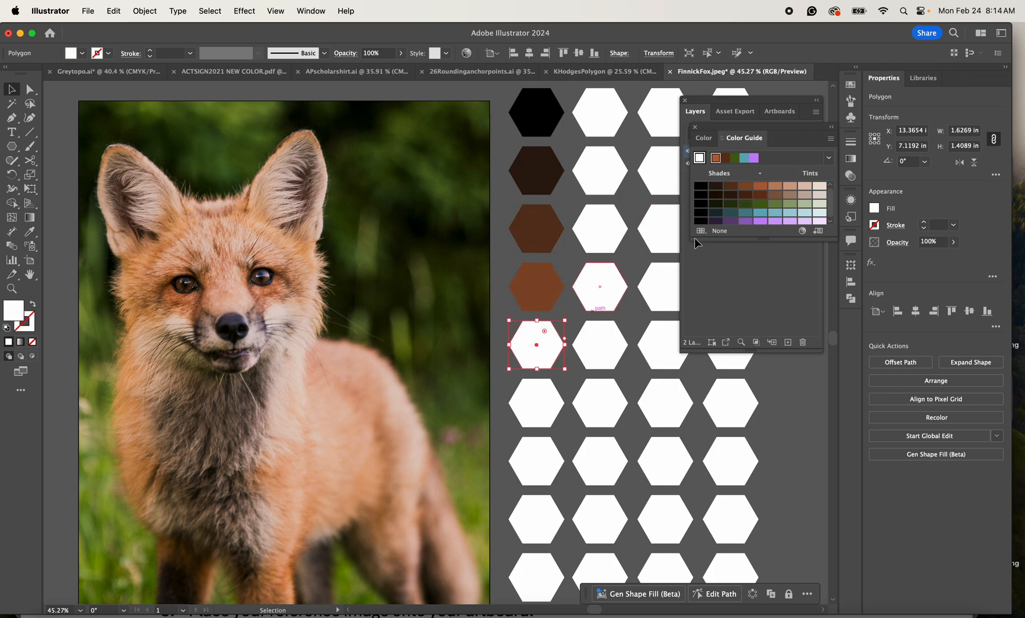
pyautogui.click(760, 187)
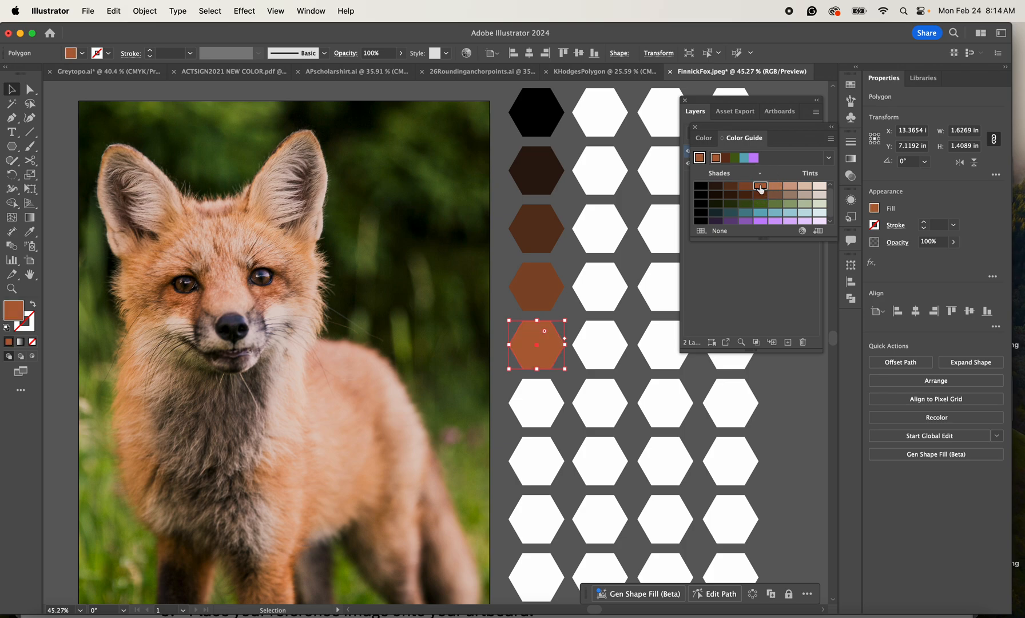
pyautogui.click(552, 403)
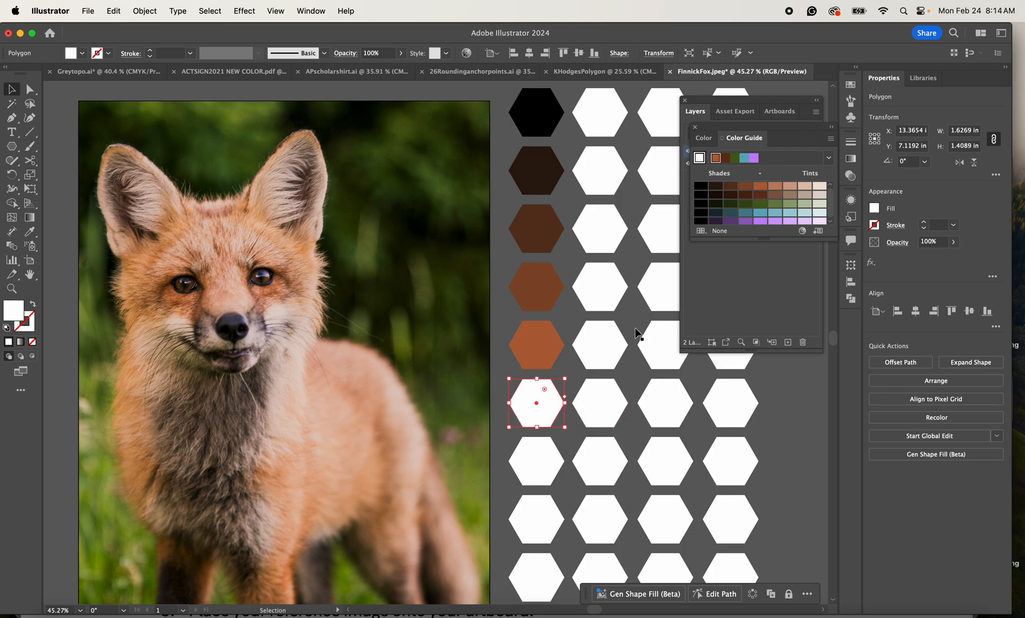
pyautogui.click(775, 187)
# - Fill the first column's seventh, eighth and ninth hexagons with the three lightest tints of the orange-brown, from darker to lighter
pyautogui.click(549, 460)
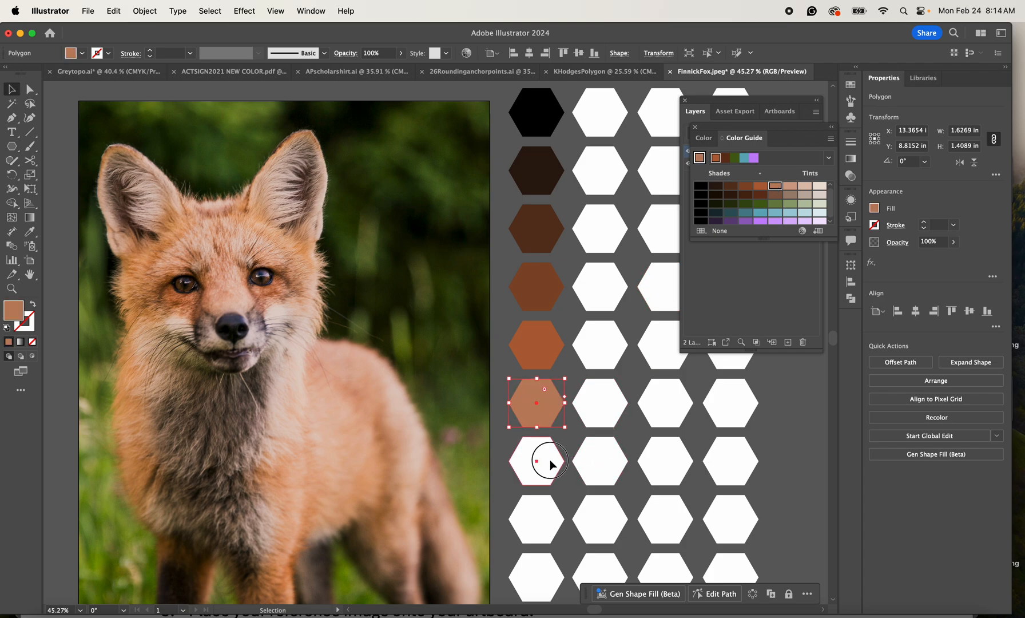
pyautogui.click(795, 188)
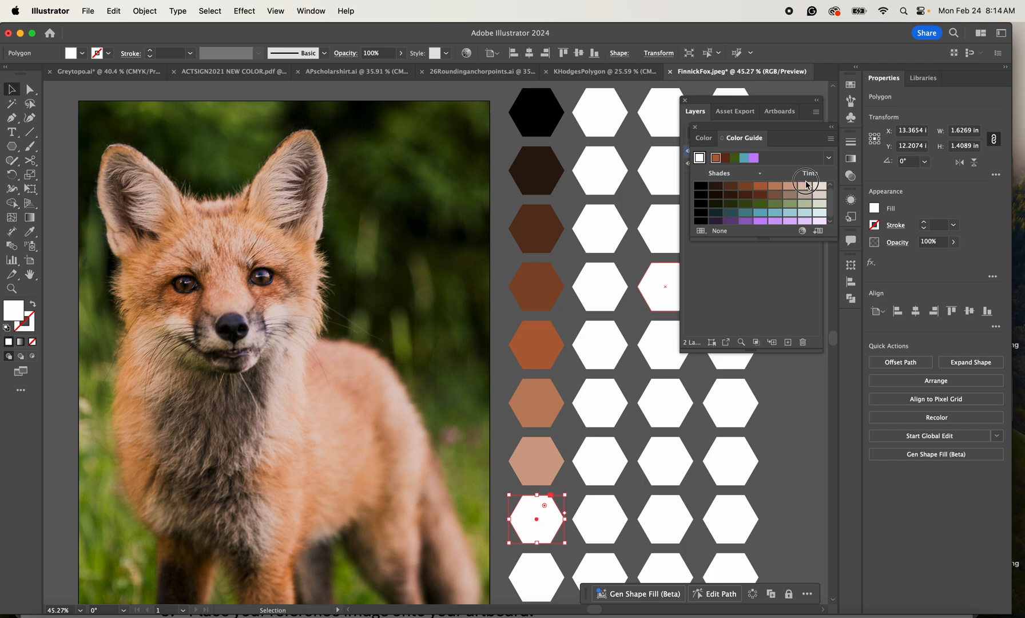
pyautogui.click(805, 186)
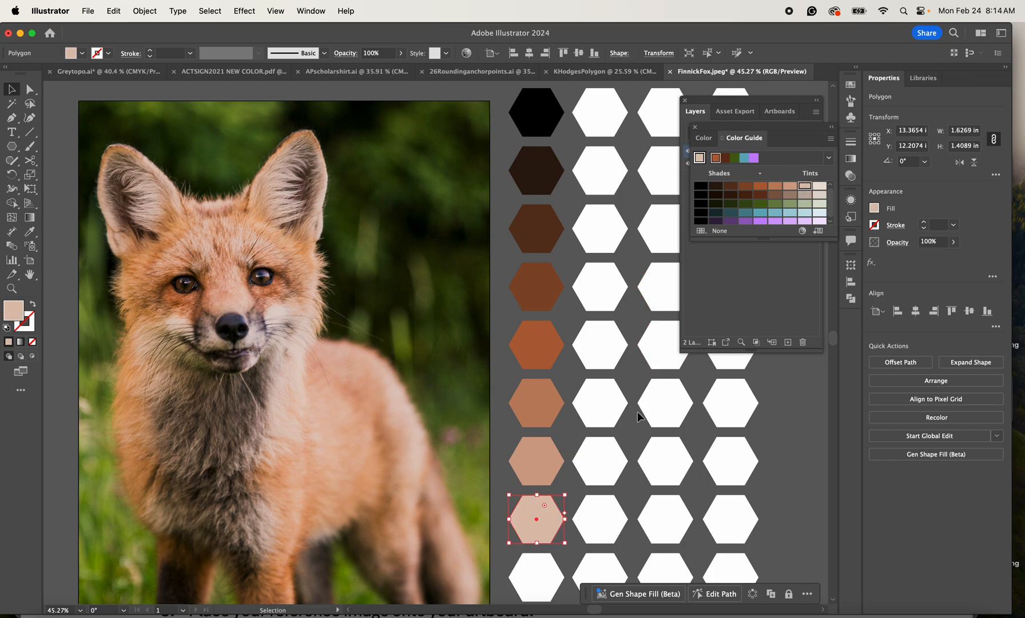
pyautogui.scroll(-5, 637, 412)
pyautogui.click(538, 422)
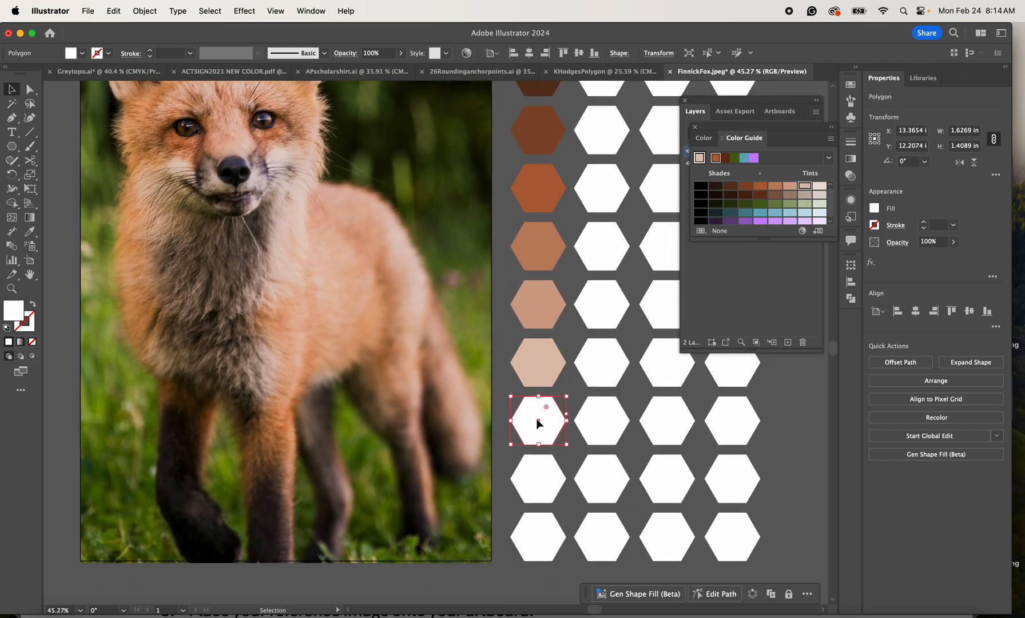
pyautogui.click(819, 186)
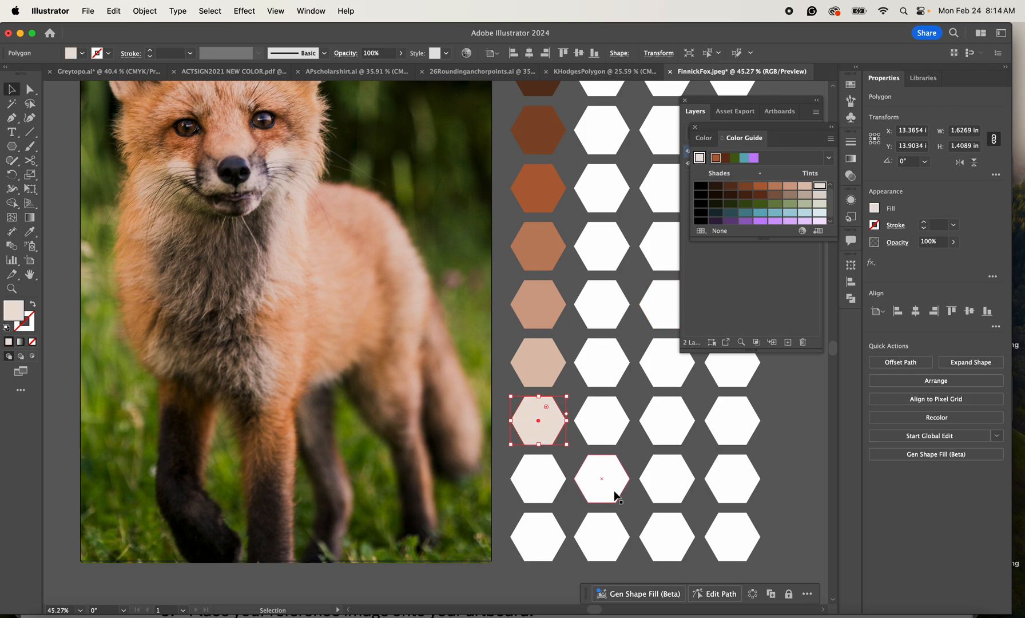
# - Set the first column's tenth hexagon to white (ffffff) and its last hexagon to black (000000), and leave isolation mode
pyautogui.click(546, 478)
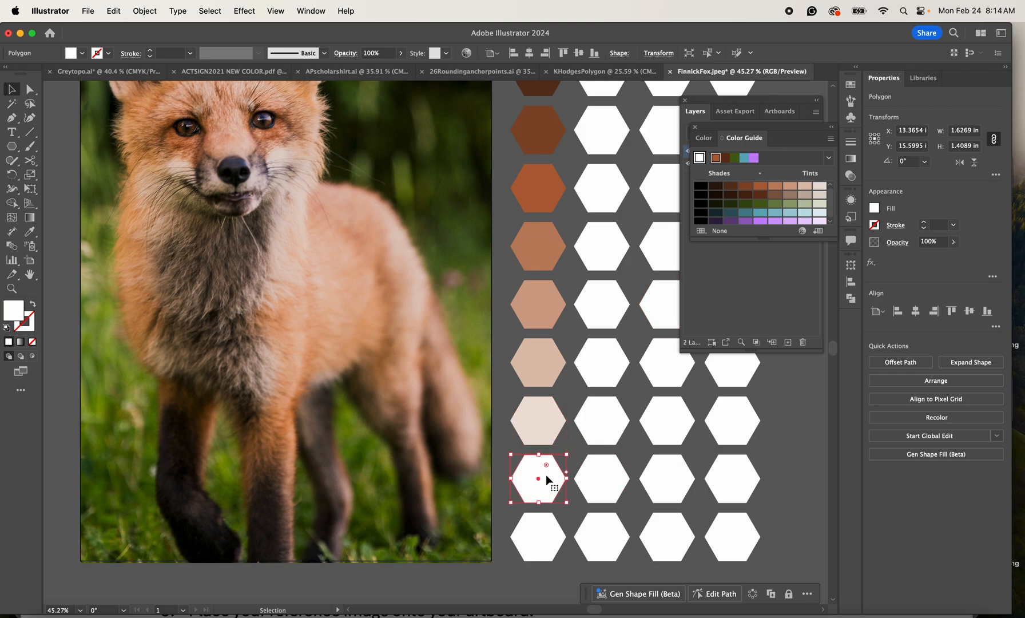
pyautogui.doubleClick(14, 313)
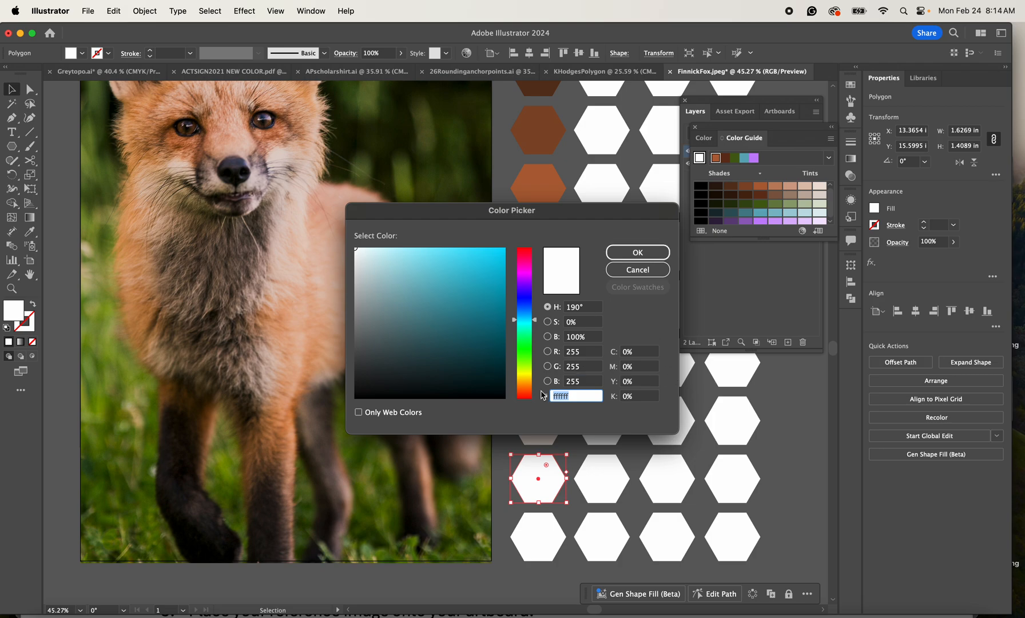
pyautogui.click(637, 255)
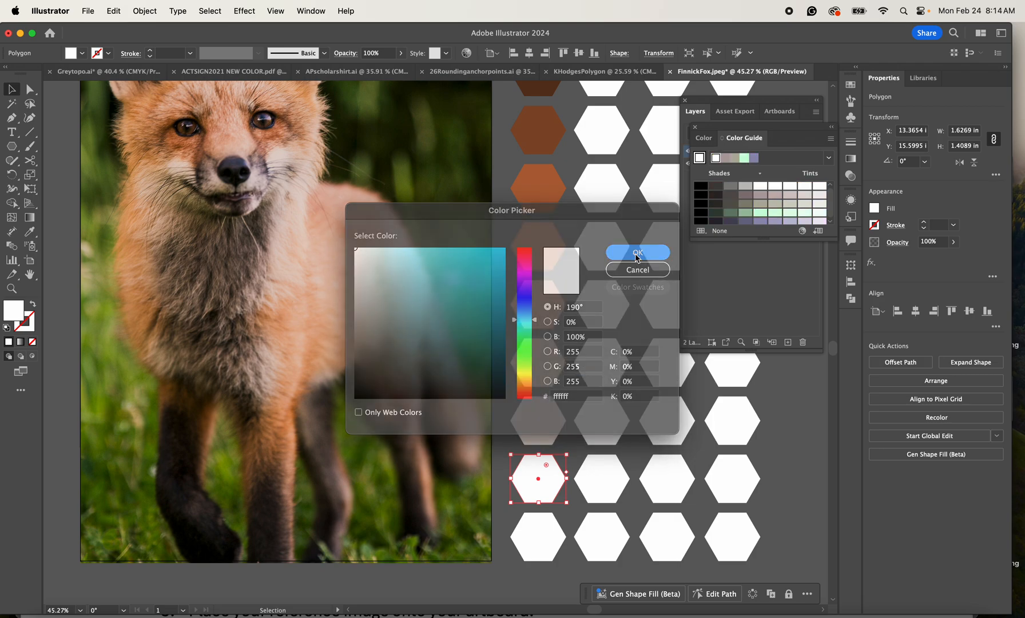
pyautogui.click(533, 544)
pyautogui.doubleClick(533, 544)
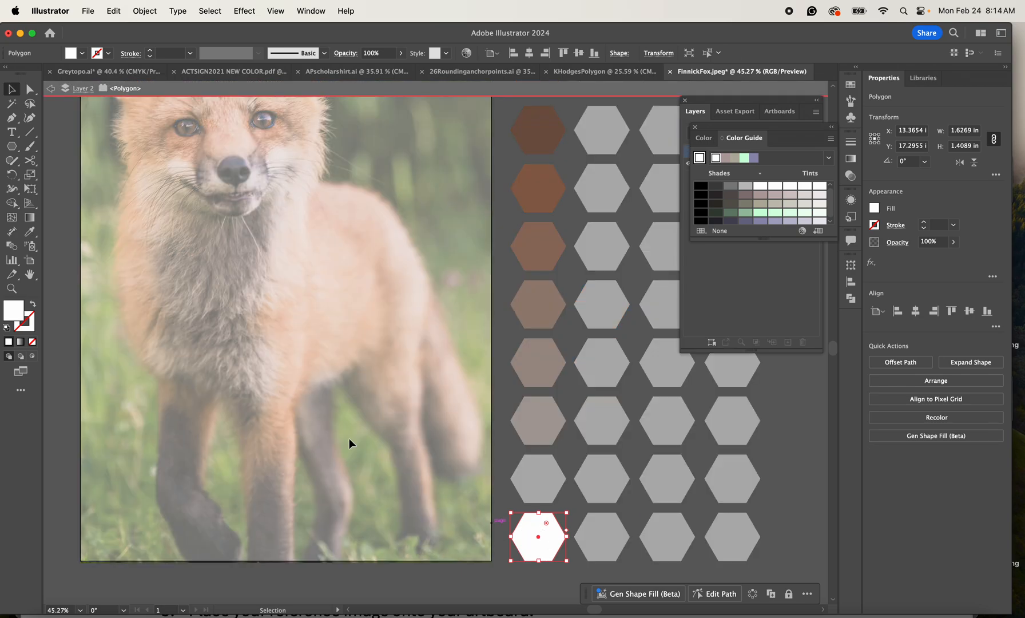
pyautogui.doubleClick(9, 316)
pyautogui.write('0')
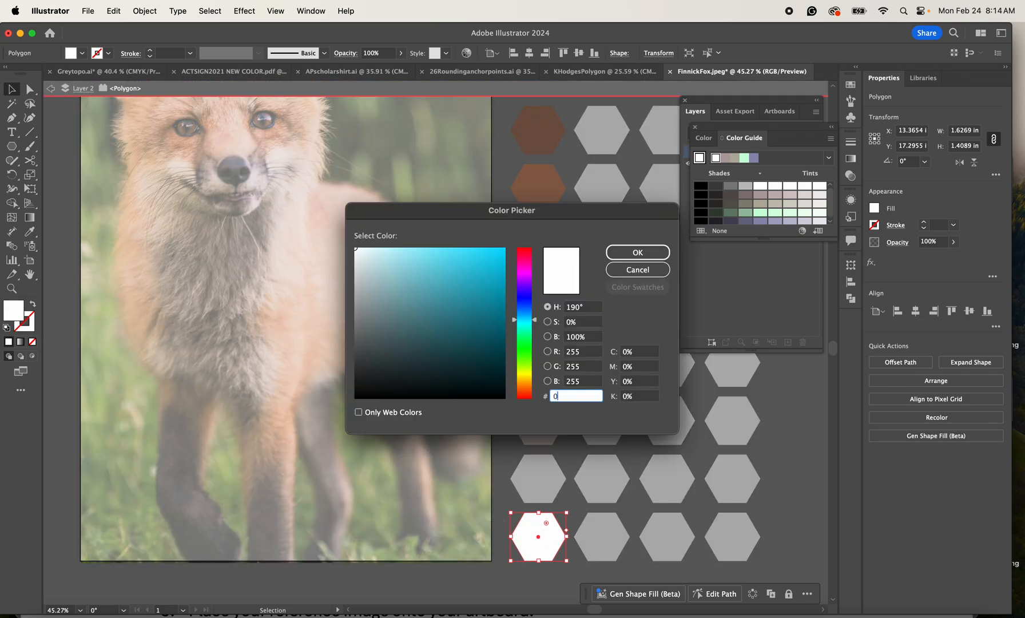
pyautogui.write('00000')
pyautogui.press('Return')
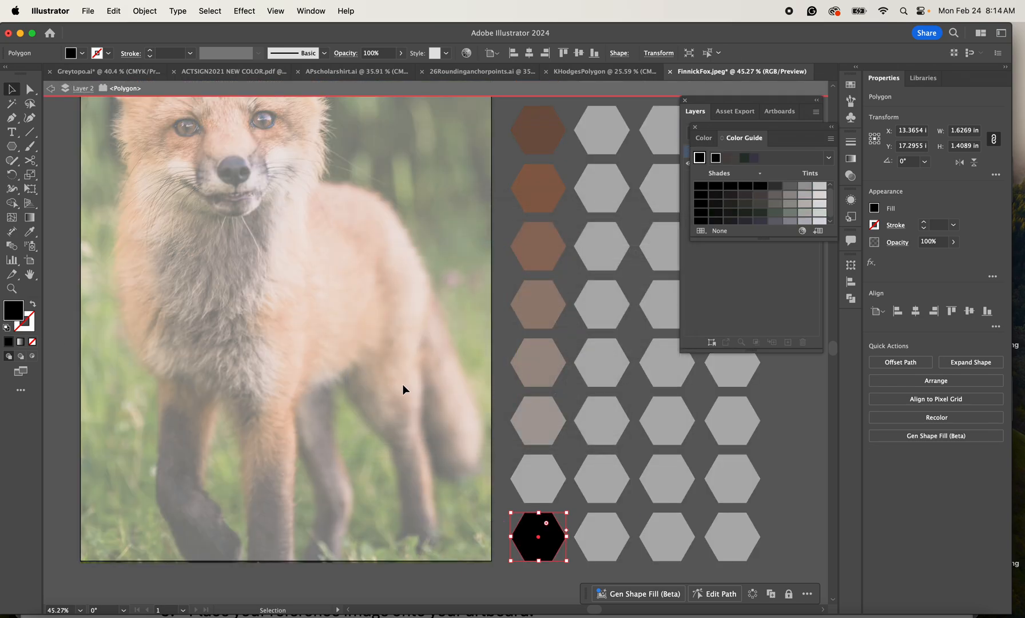
pyautogui.click(800, 494)
# - Fill the top hexagon of the second column with the dark gray-brown sampled from the fox's lower lip using the Eyedropper
pyautogui.scroll(-3, 776, 504)
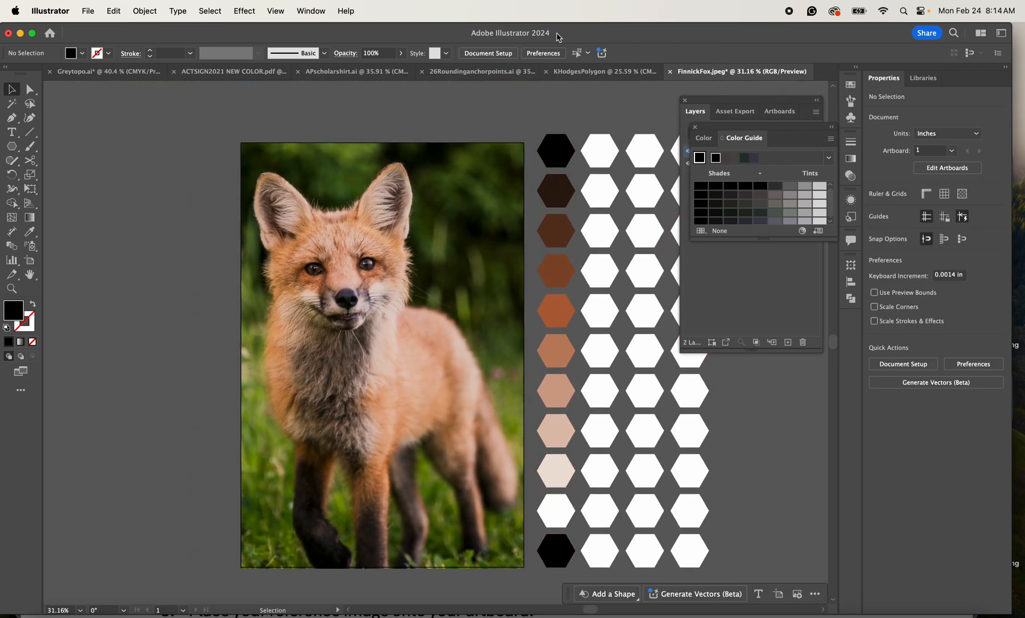
pyautogui.hscroll(3, 410, 345)
pyautogui.scroll(-1, 411, 345)
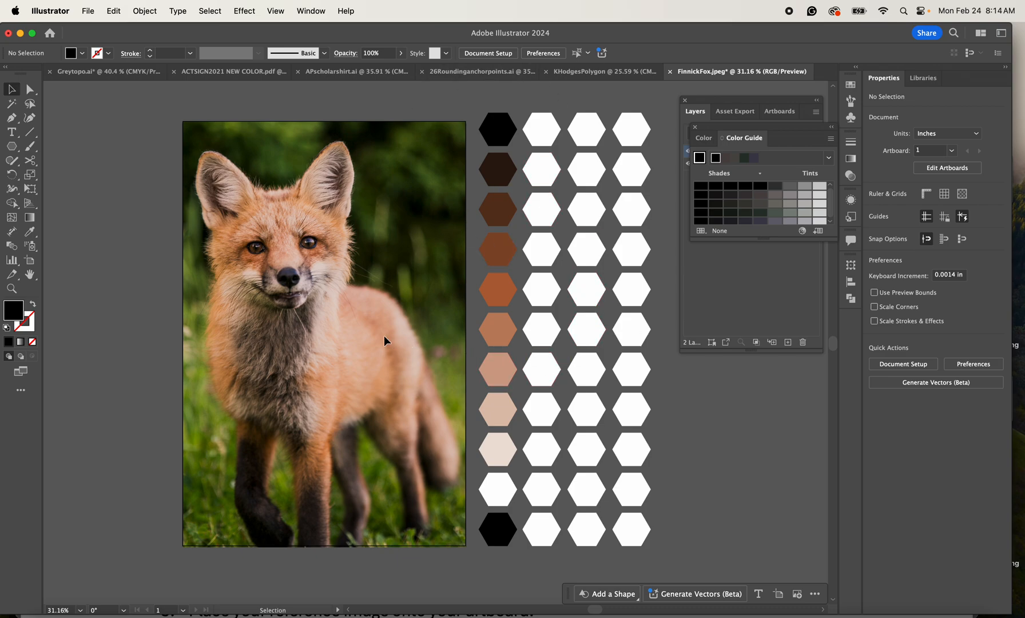
pyautogui.scroll(3, 383, 336)
pyautogui.press('i')
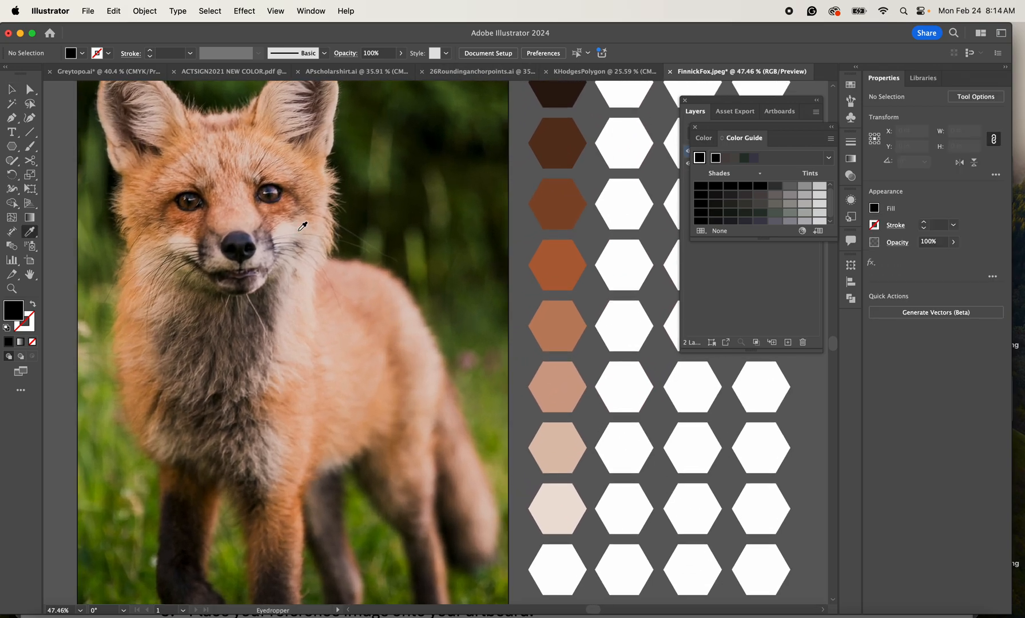
pyautogui.hscroll(3, 577, 260)
pyautogui.scroll(4, 578, 260)
pyautogui.press('v')
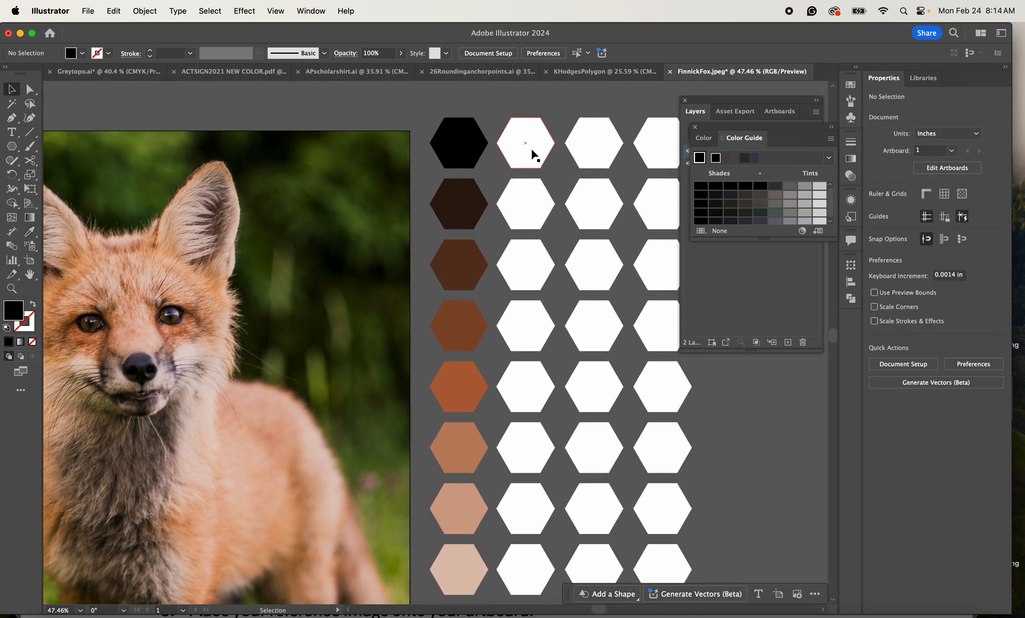
pyautogui.scroll(-3, 366, 295)
pyautogui.hscroll(-2, 366, 295)
pyautogui.click(581, 108)
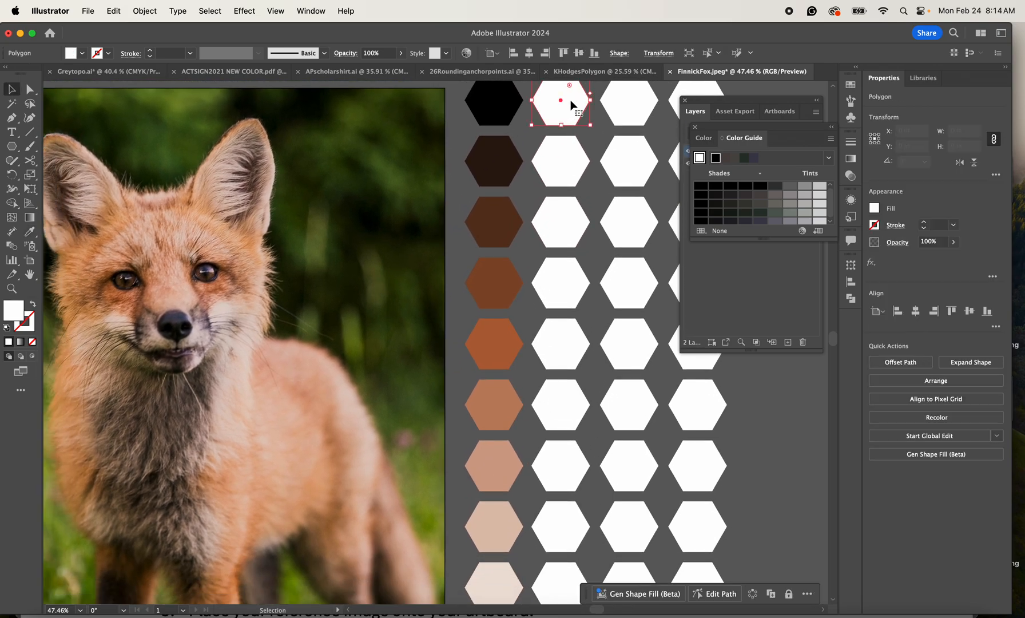
pyautogui.scroll(-3, 373, 251)
pyautogui.hscroll(-3, 372, 252)
pyautogui.hscroll(-1, 373, 251)
pyautogui.scroll(1, 373, 251)
pyautogui.press('i')
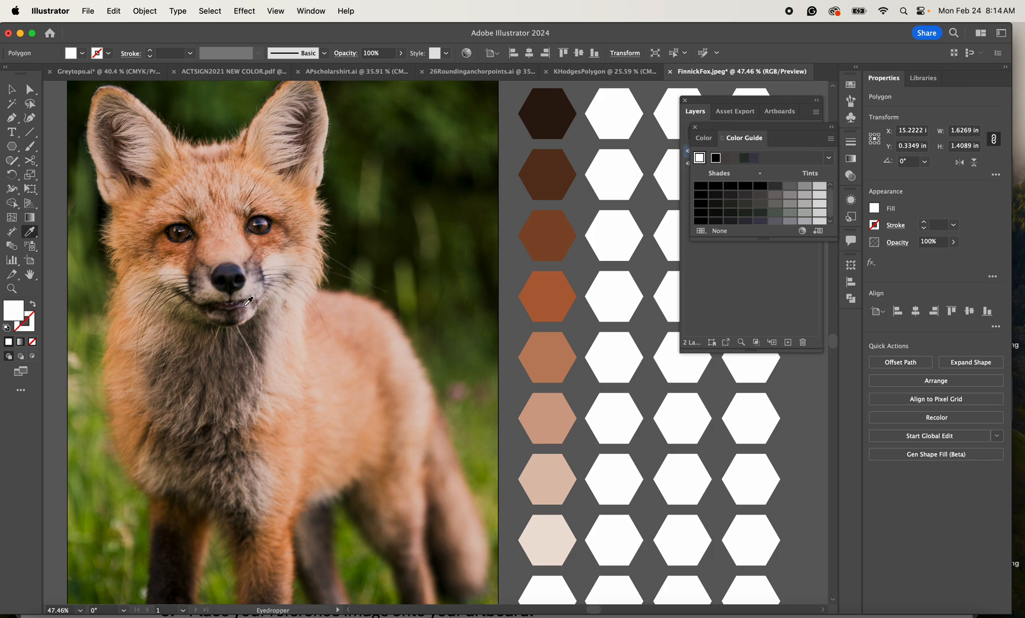
pyautogui.click(242, 313)
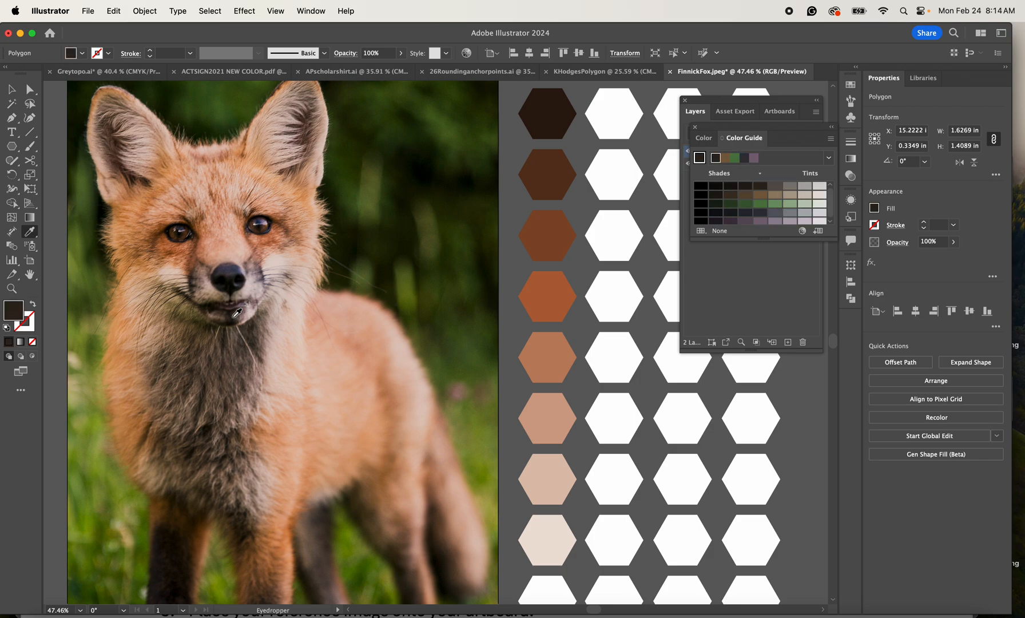
pyautogui.click(240, 311)
pyautogui.click(240, 311)
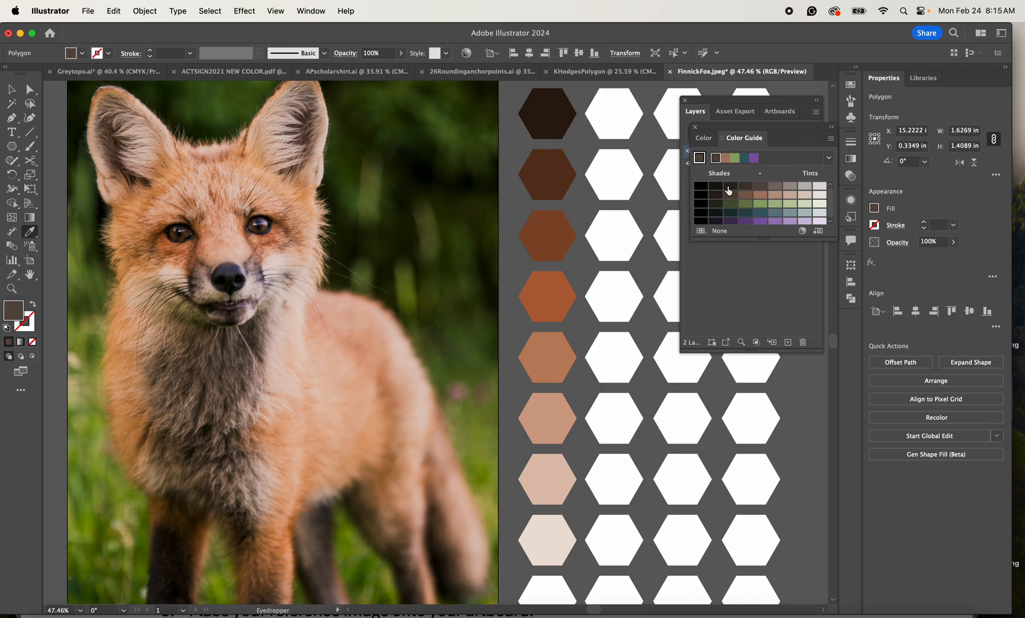
# - Fill the second column's top three hexagons with the gray-brown's three darkest Color Guide shades, from black to very dark brown
pyautogui.hscroll(5, 507, 206)
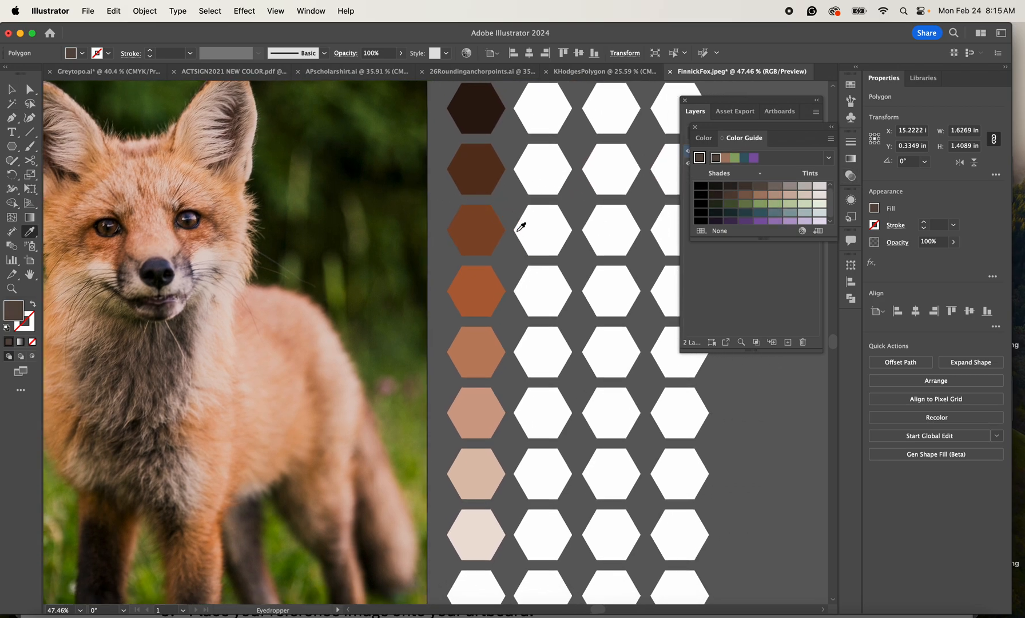
pyautogui.scroll(1, 521, 227)
pyautogui.press('v')
pyautogui.scroll(3, 526, 228)
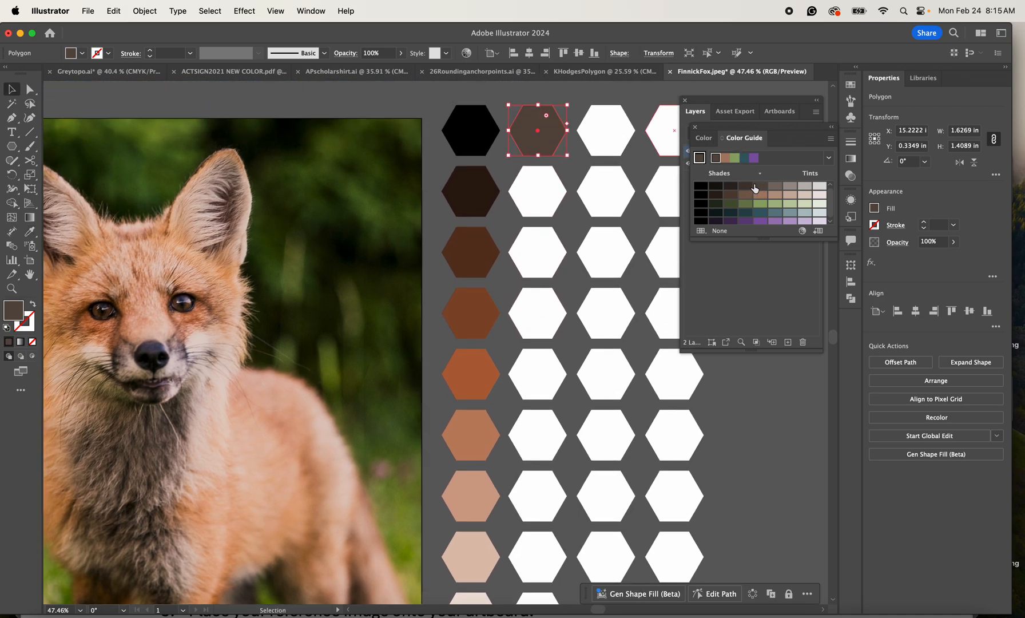
pyautogui.click(704, 189)
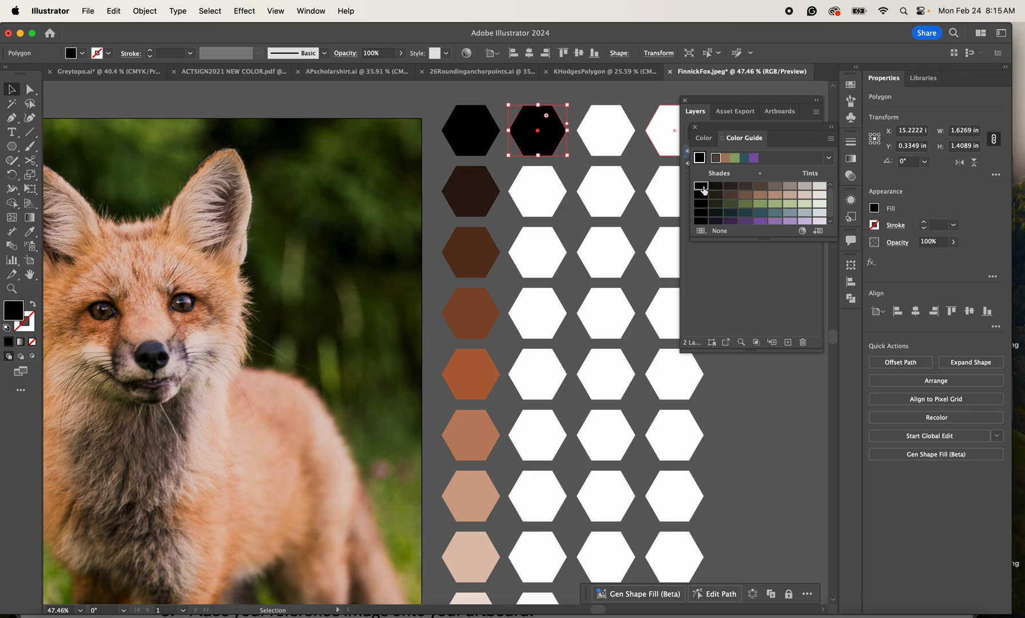
pyautogui.click(530, 184)
pyautogui.click(715, 185)
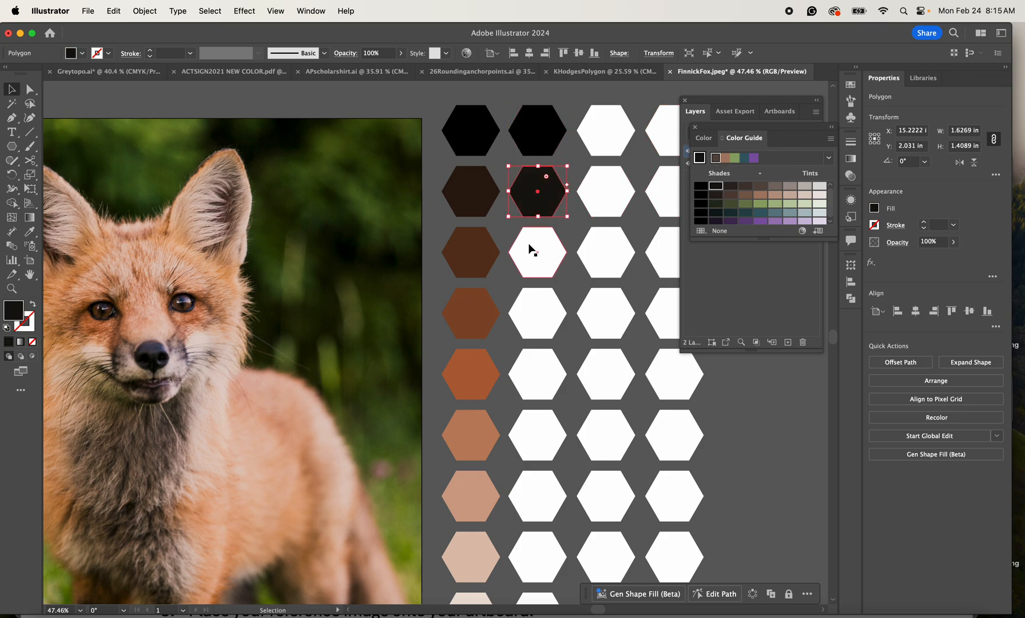
pyautogui.click(532, 250)
pyautogui.click(731, 185)
# - Fill the second column's fourth, fifth and sixth hexagons with the dark brown shade, base gray-brown and first lighter tint
pyautogui.click(535, 312)
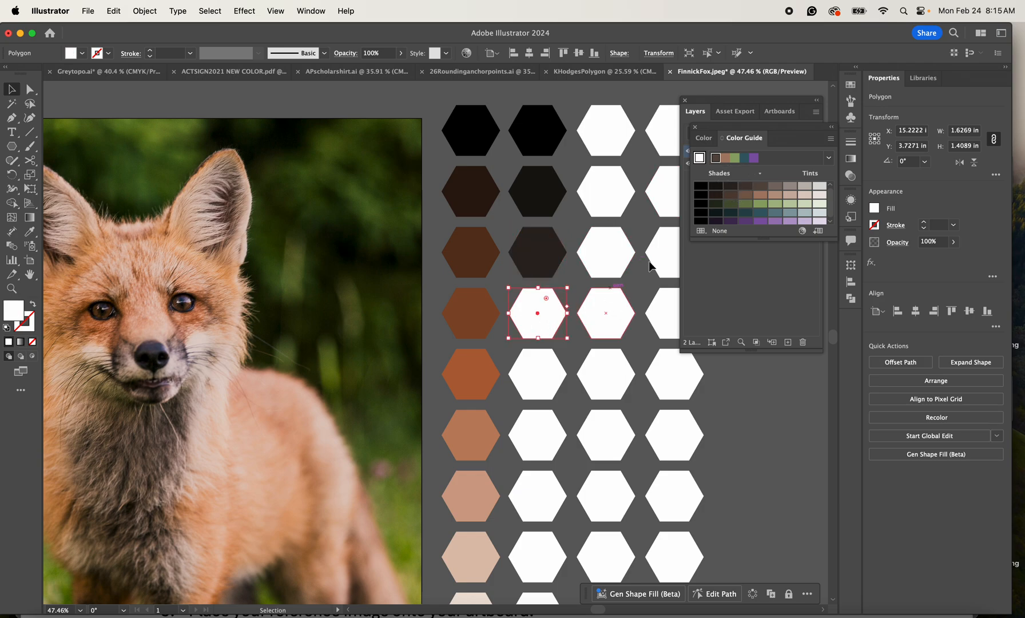
pyautogui.click(744, 187)
pyautogui.click(533, 379)
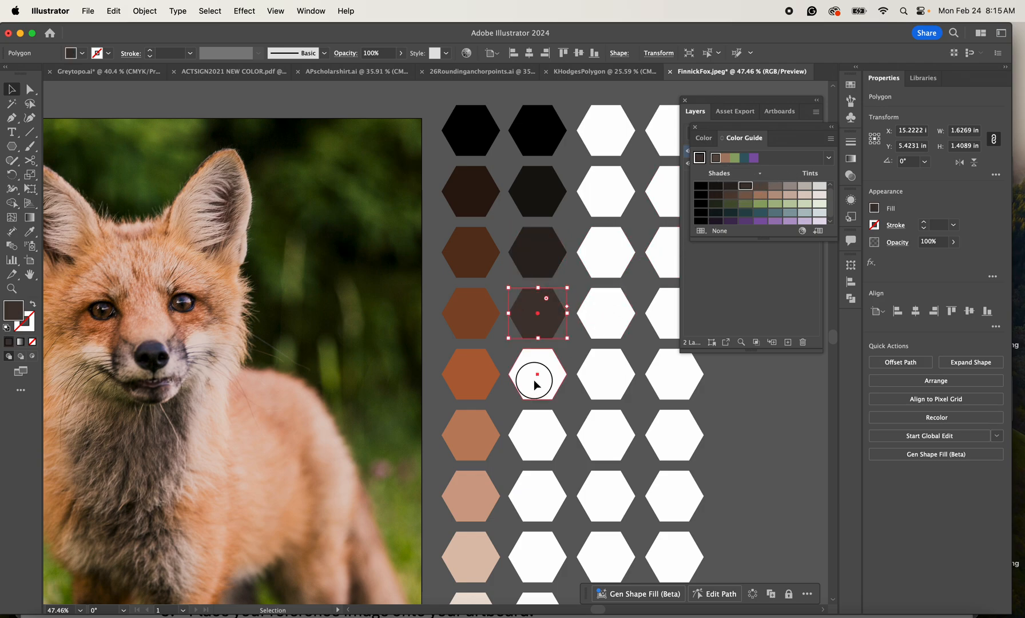
pyautogui.click(760, 187)
pyautogui.click(534, 433)
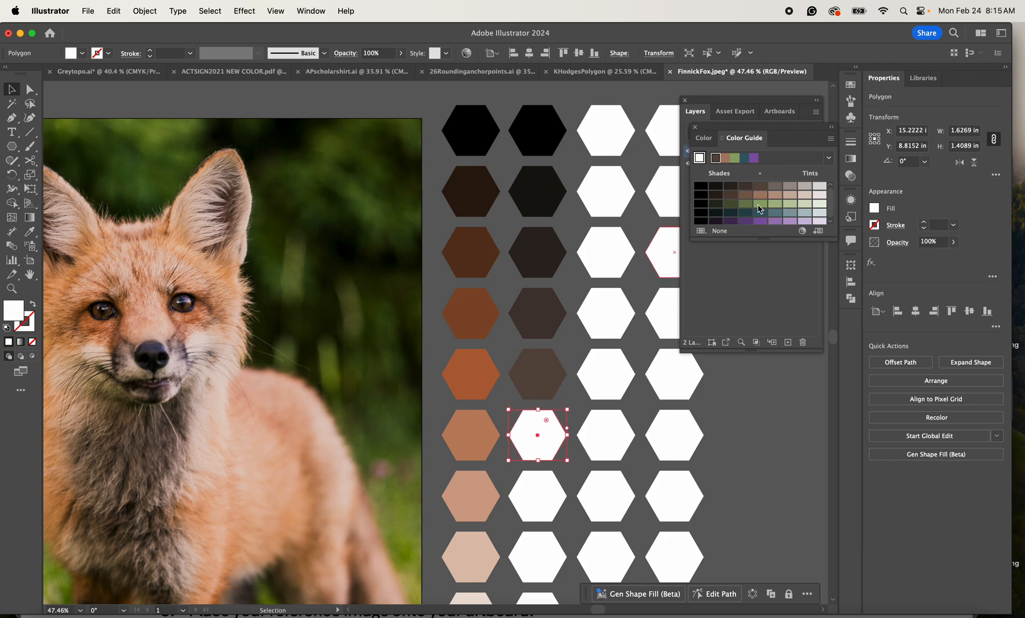
pyautogui.click(772, 188)
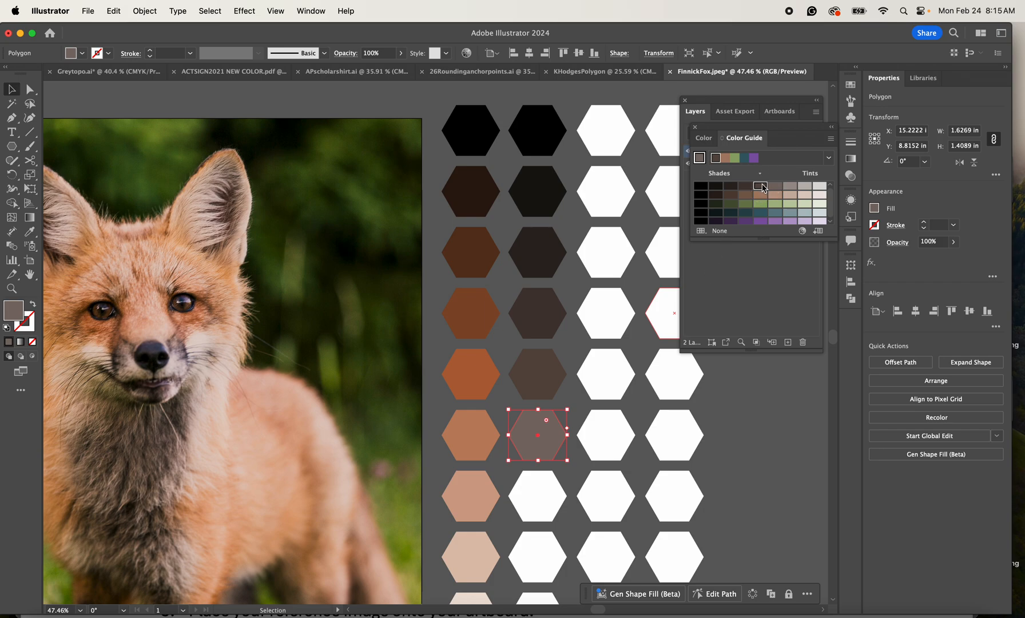
pyautogui.click(760, 187)
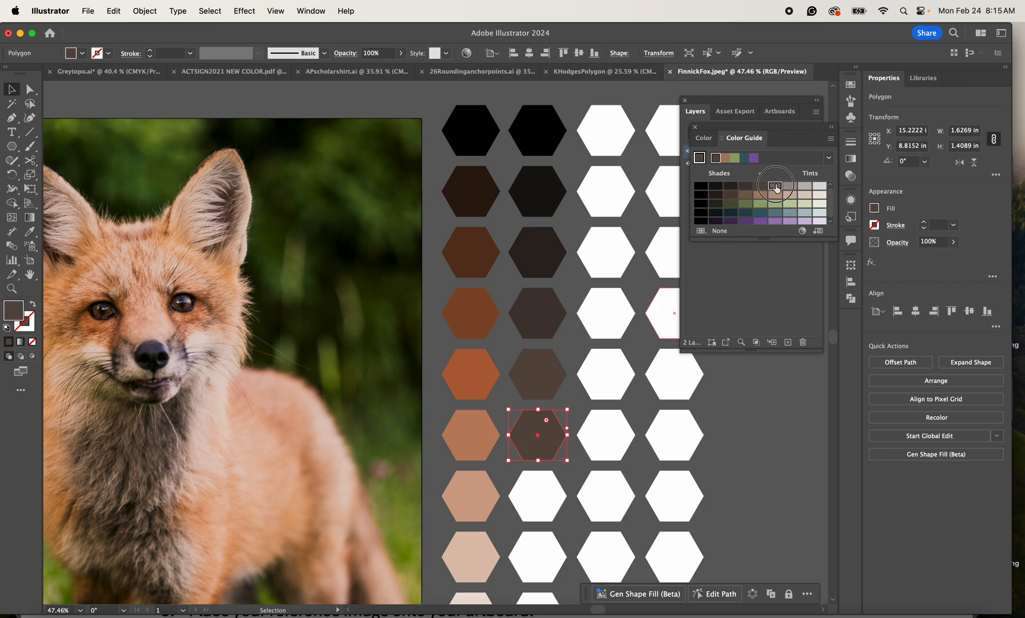
pyautogui.click(776, 188)
# - Fill the second column's seventh, eighth and ninth hexagons with the gray-brown's first, second and third lighter tints
pyautogui.click(535, 499)
pyautogui.scroll(-3, 535, 499)
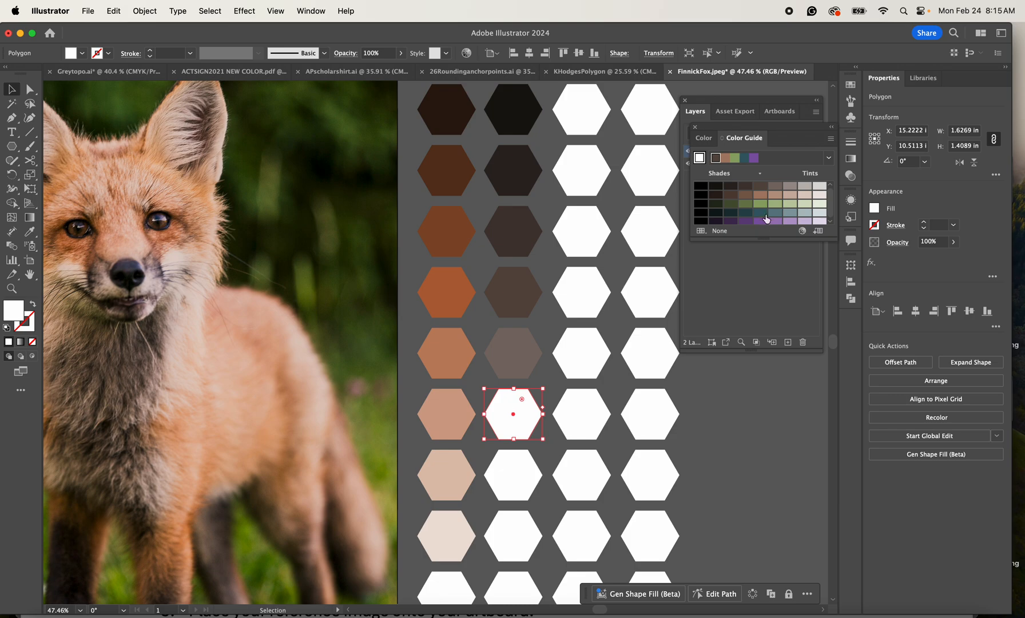
pyautogui.click(776, 190)
pyautogui.click(535, 478)
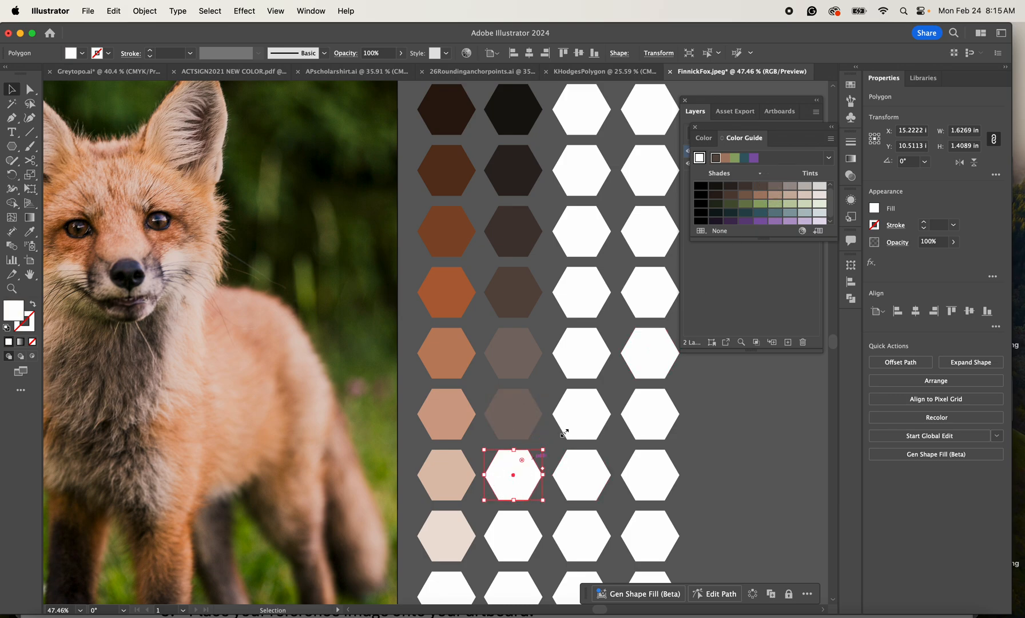
pyautogui.click(790, 189)
pyautogui.click(509, 540)
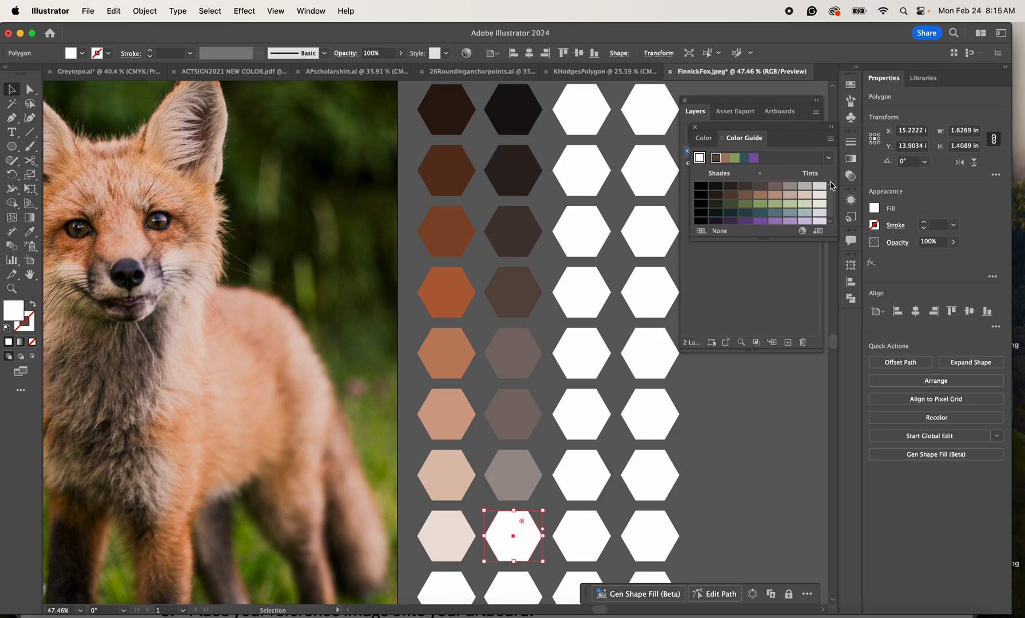
pyautogui.click(805, 186)
# - Fill the second column's tenth hexagon with the lightest tint in the Color Guide's gray-brown row
pyautogui.scroll(-2, 521, 582)
pyautogui.click(517, 546)
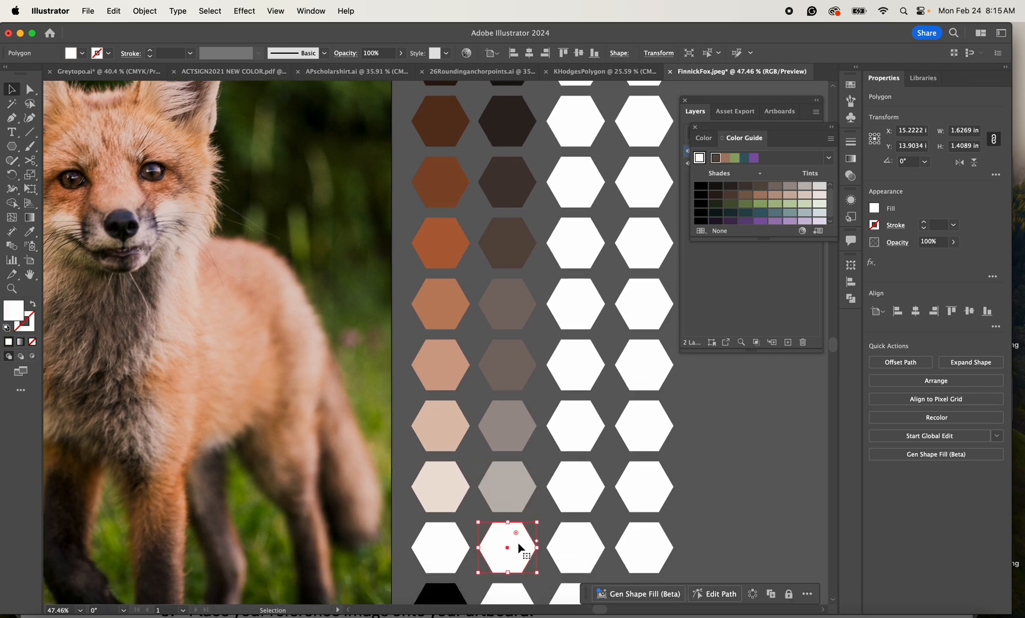
pyautogui.click(808, 189)
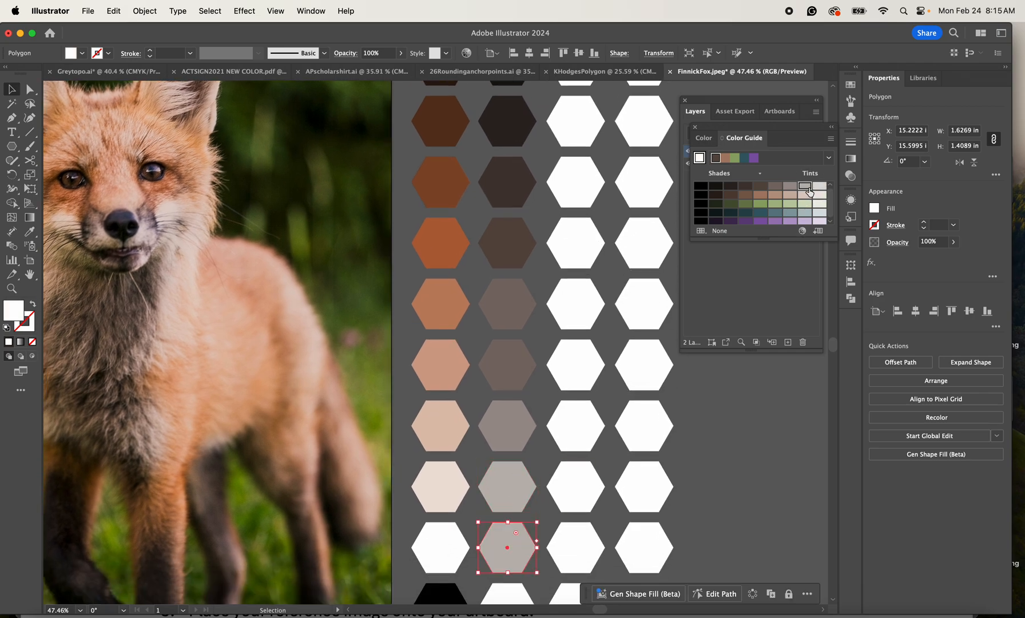
pyautogui.click(819, 186)
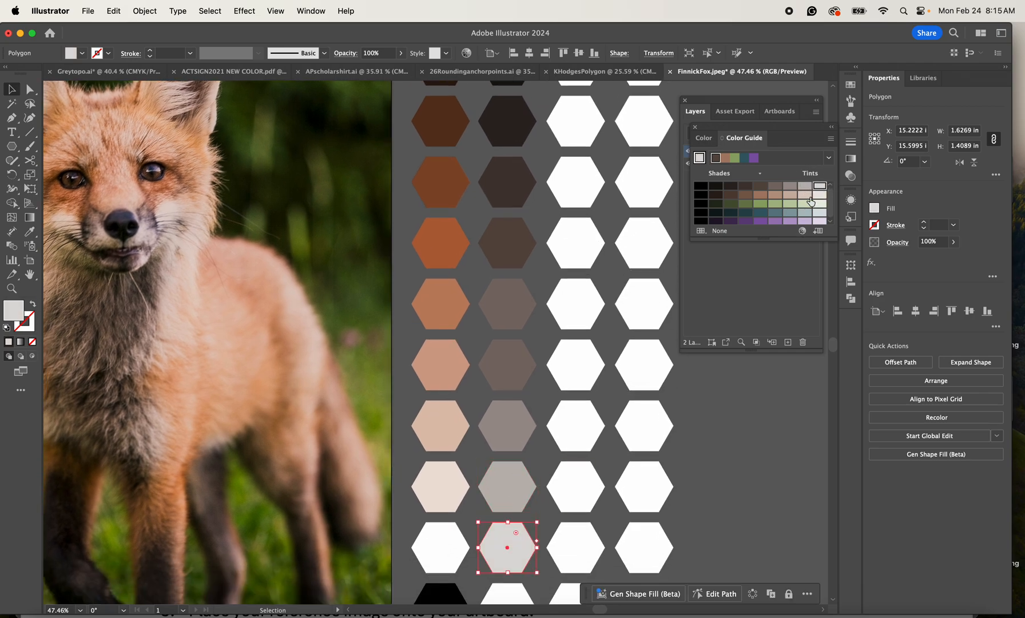
# - Lock Layer 2, which holds the hexagon palette, and create a new layer above it
pyautogui.scroll(-5, 702, 378)
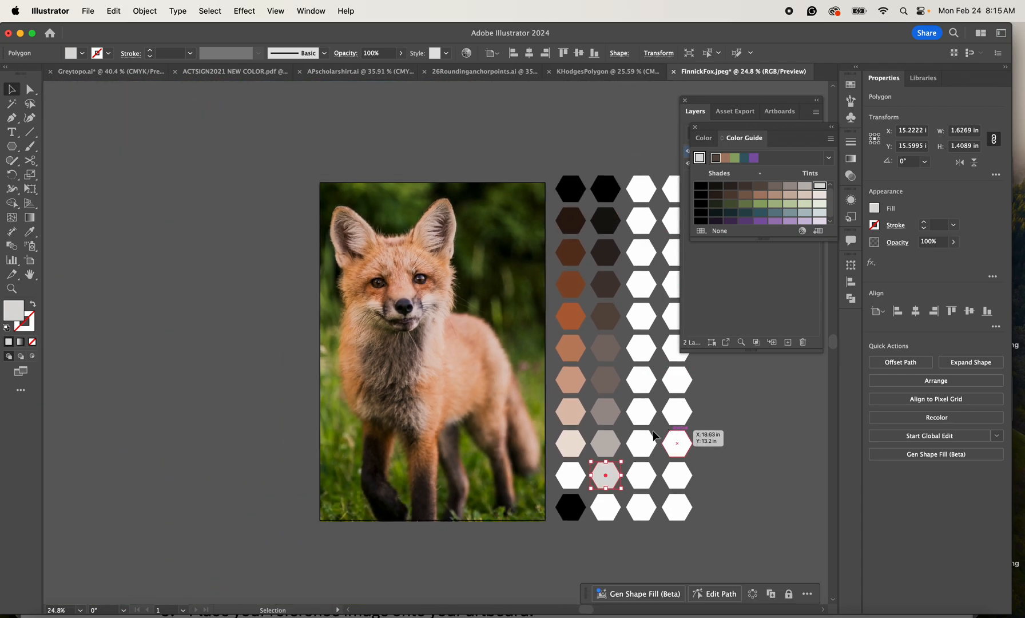
pyautogui.scroll(4, 516, 427)
pyautogui.click(767, 303)
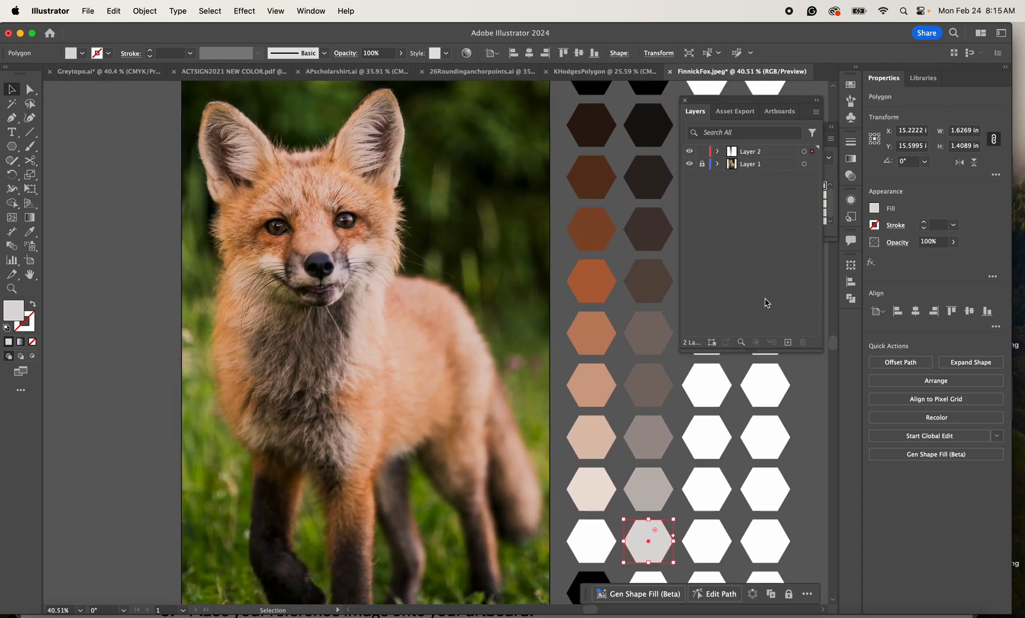
pyautogui.click(702, 151)
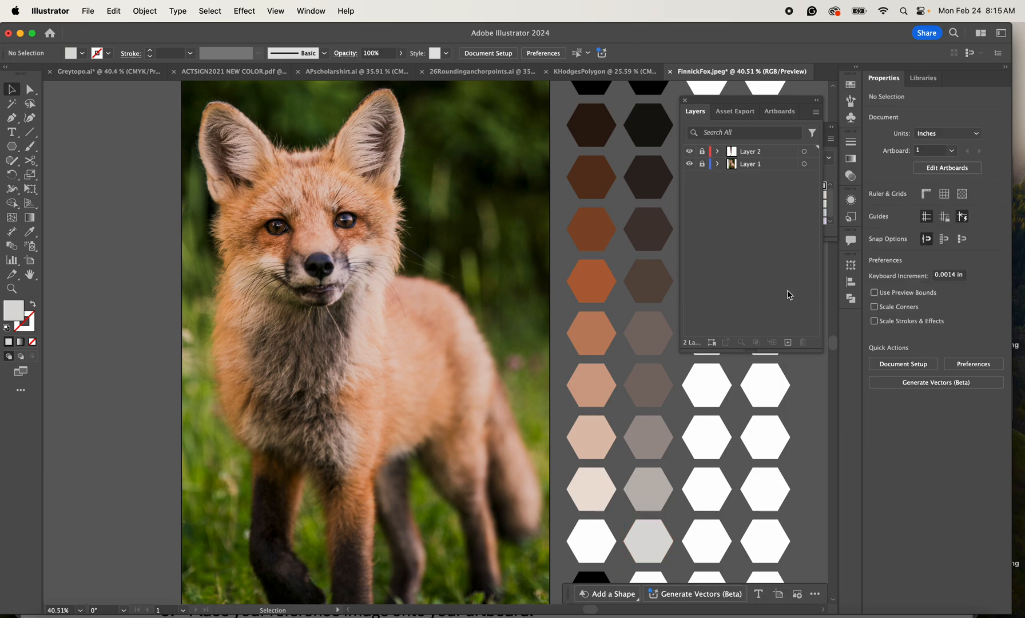
pyautogui.click(787, 342)
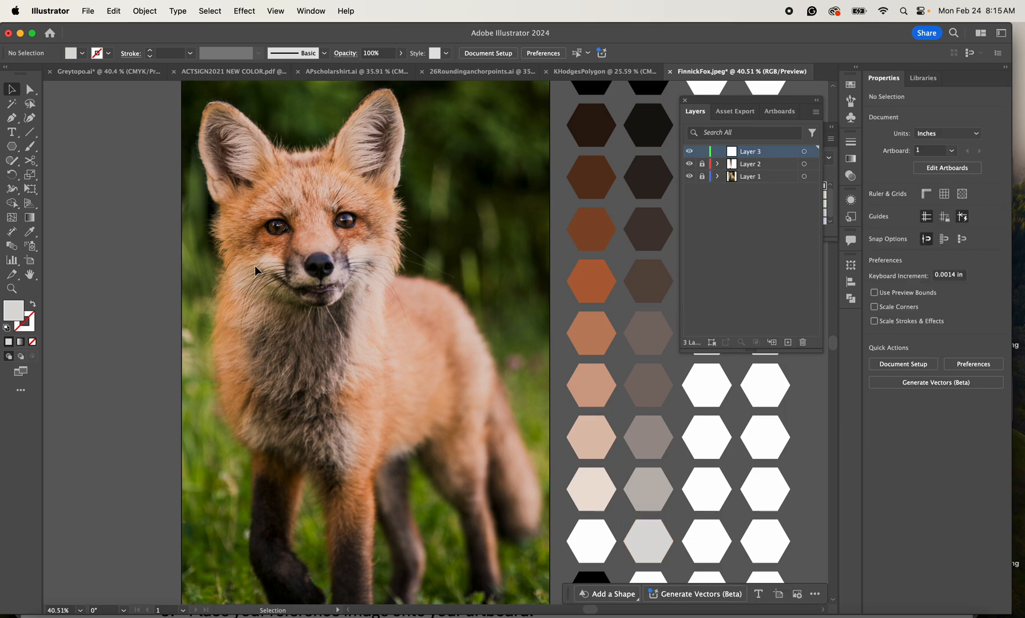
# - Create an 8-sided polygon with a 1.2035 in radius over the fox's back using the Polygon tool
pyautogui.scroll(5, 255, 265)
pyautogui.scroll(-4, 266, 247)
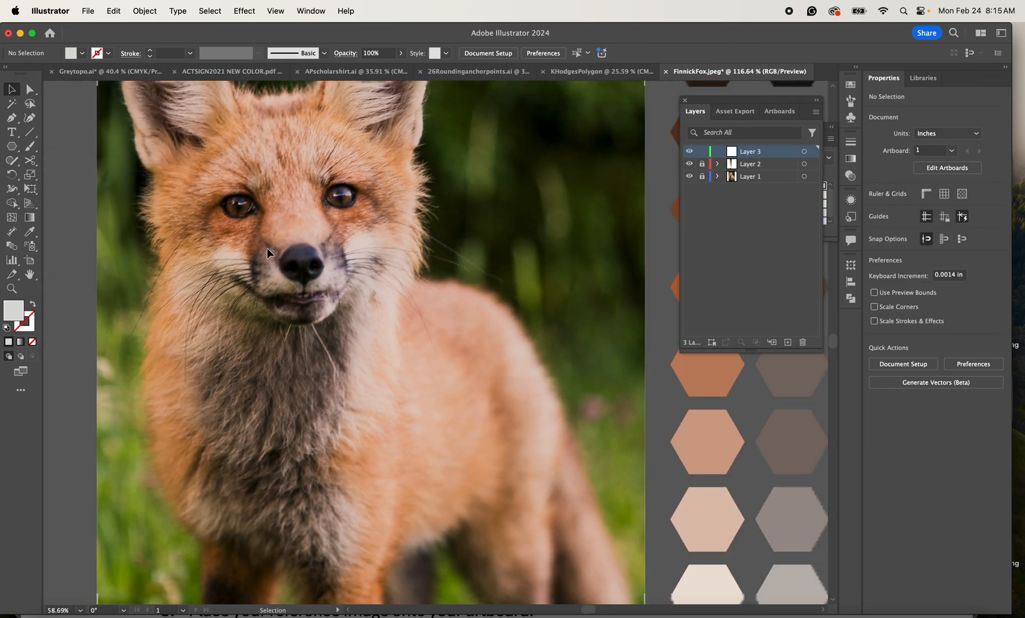
pyautogui.hscroll(2, 320, 277)
pyautogui.scroll(2, 320, 277)
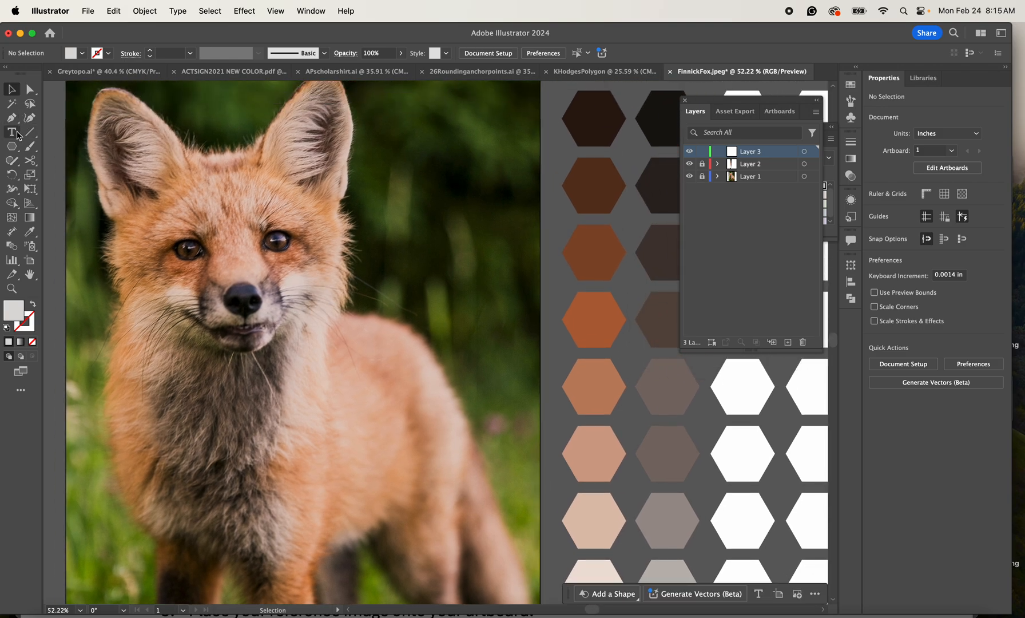
pyautogui.click(13, 149)
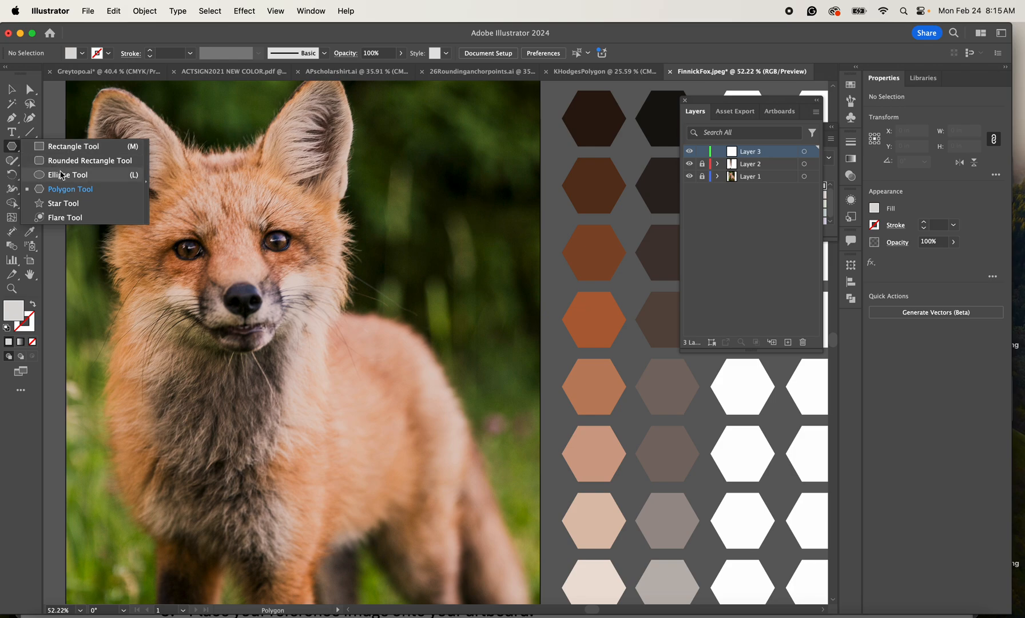
pyautogui.click(64, 197)
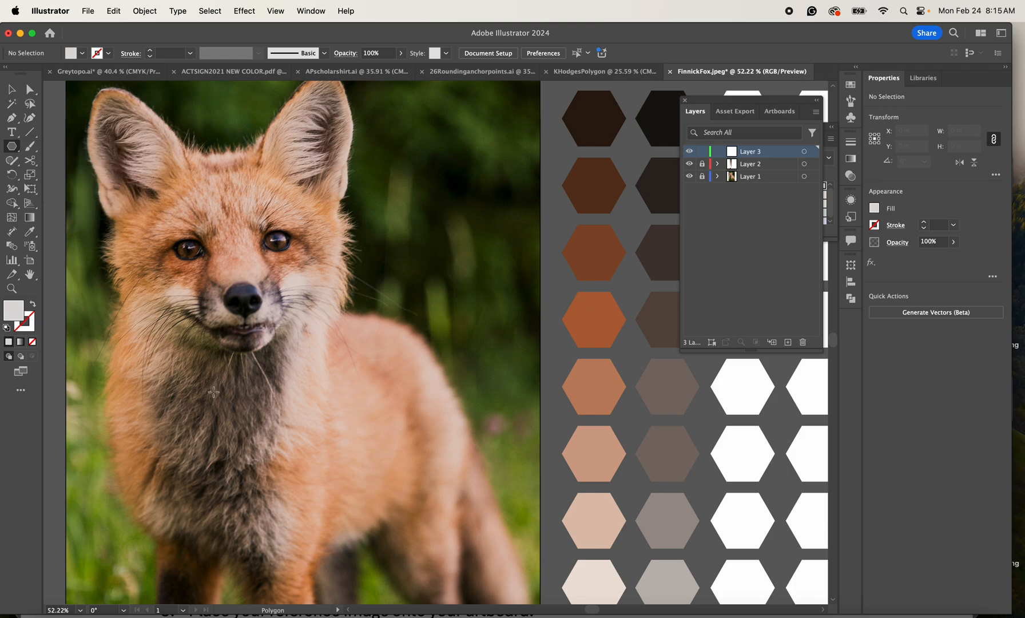
pyautogui.click(384, 360)
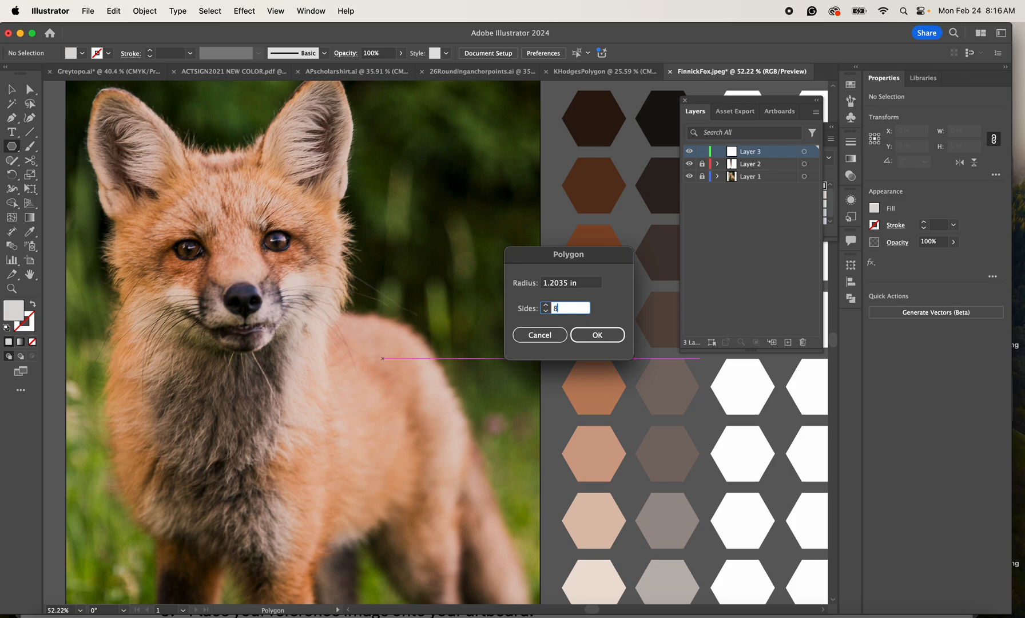
pyautogui.press('Return')
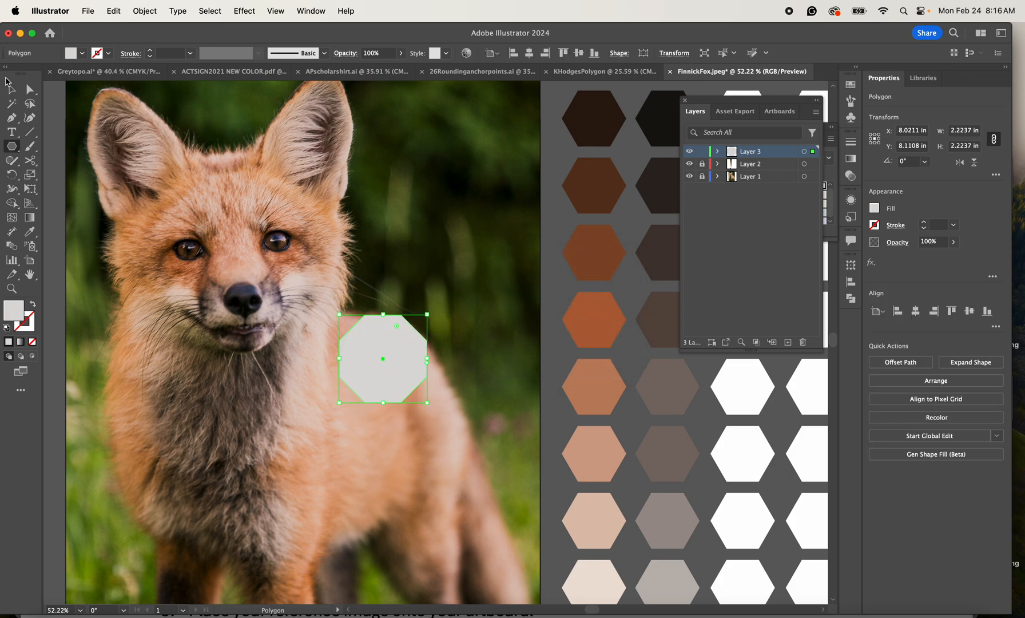
# - Scale the octagon down proportionally to about 0.6 in wide and place it on the neck fur below the fox's jaw
pyautogui.click(11, 88)
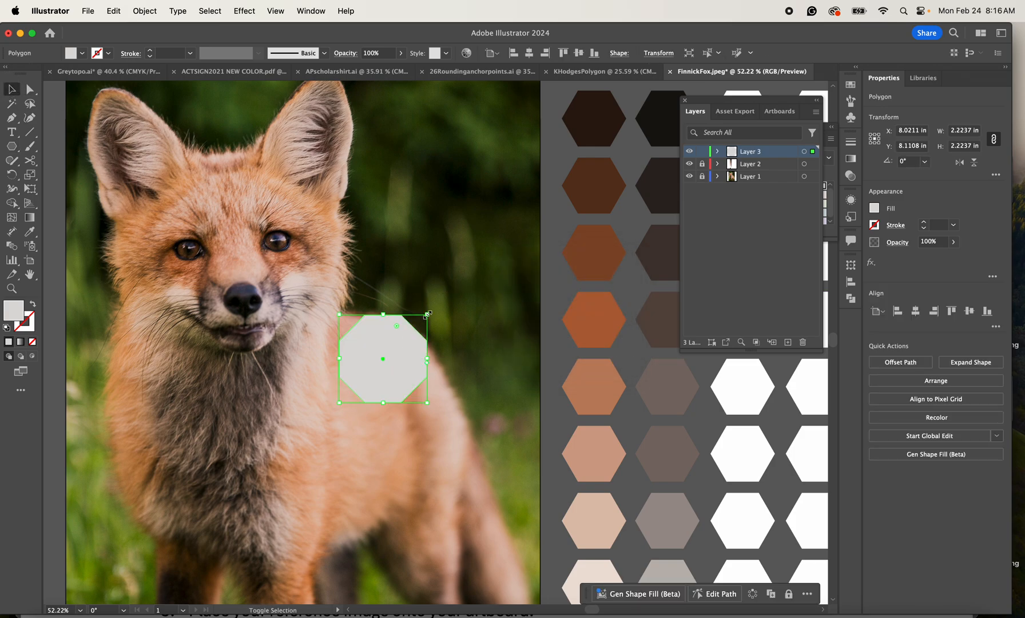
pyautogui.moveTo(427, 314); pyautogui.dragTo(202, 366)
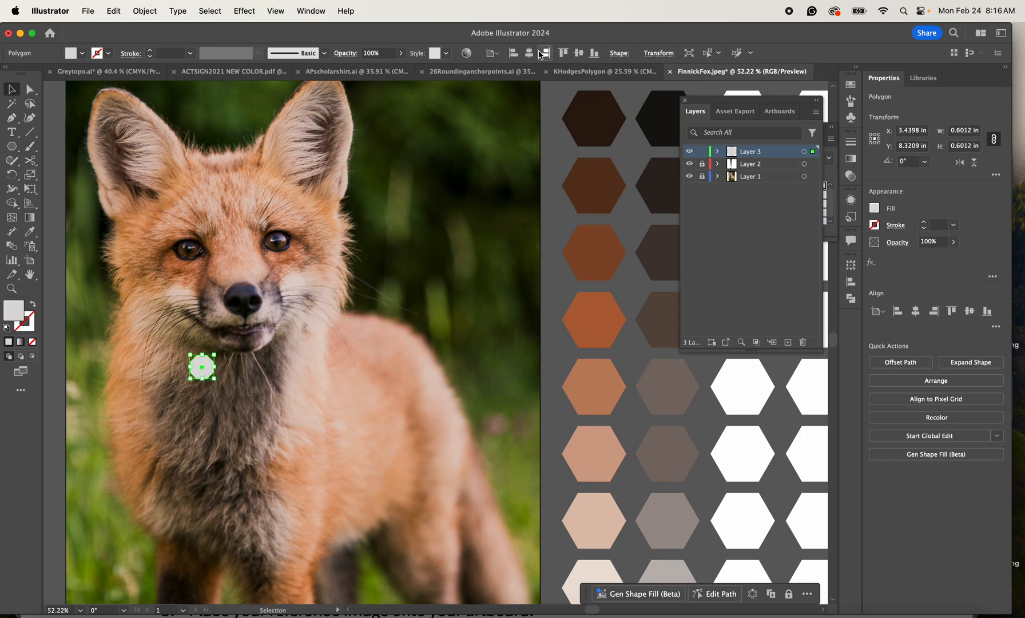
# - Lower the octagon's opacity to 36%
pyautogui.click(398, 53)
pyautogui.click(361, 68)
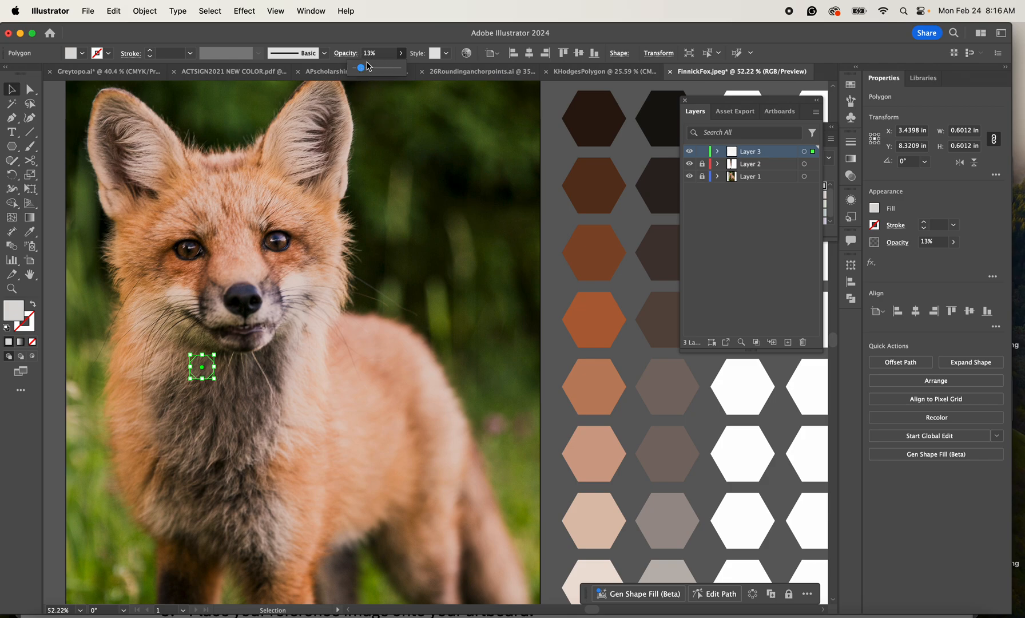
pyautogui.click(372, 68)
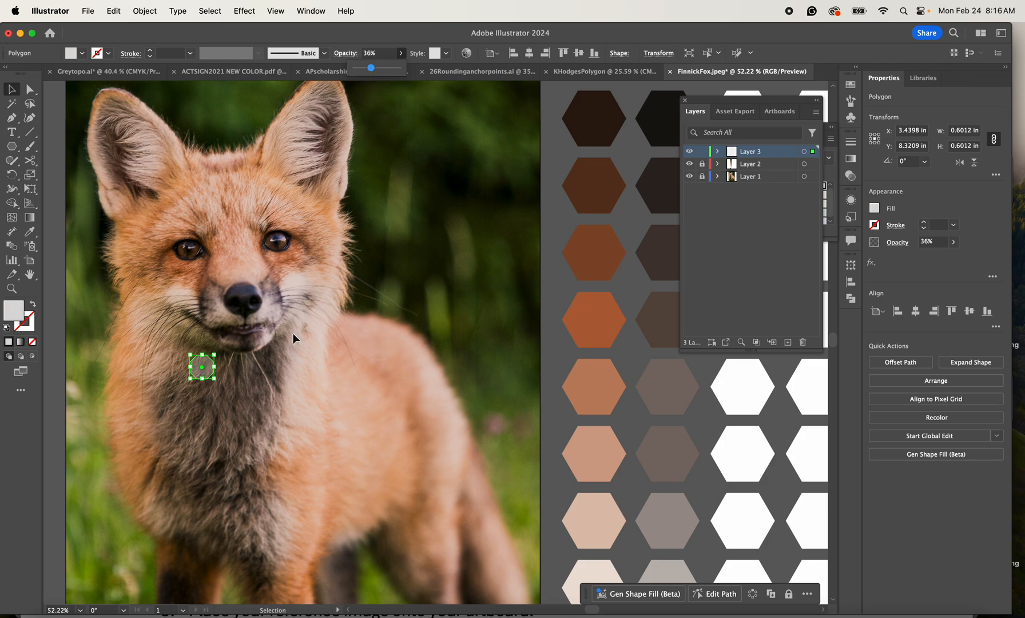
# - Shrink the octagon to about 0.3 in wide and fill it with the gray-brown of the second column's fifth hexagon using the Eyedropper
pyautogui.moveTo(214, 378); pyautogui.dragTo(202, 356)
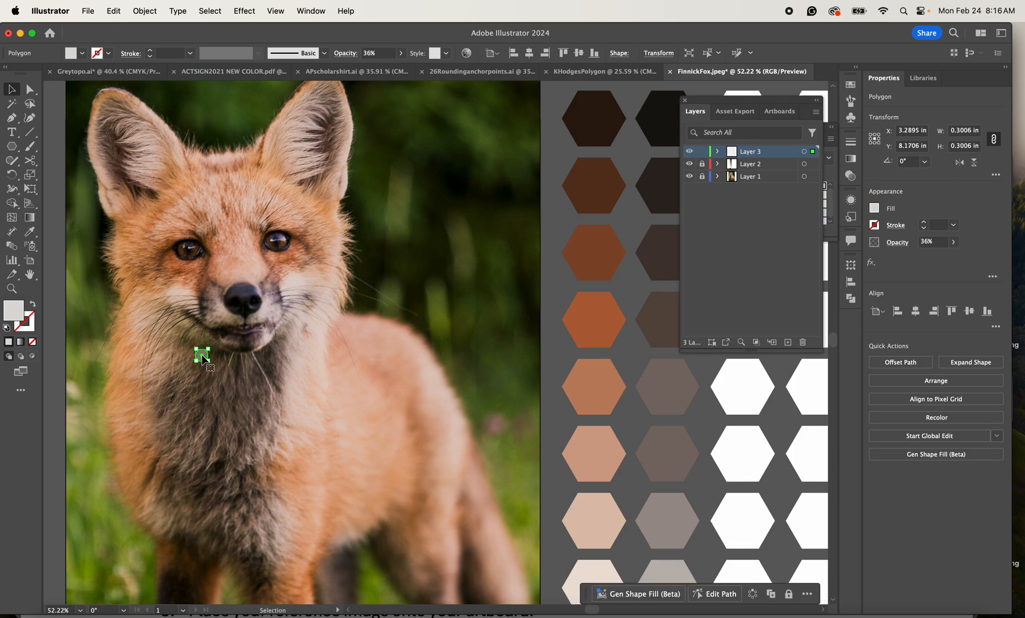
pyautogui.scroll(5, 201, 354)
pyautogui.scroll(-6, 201, 355)
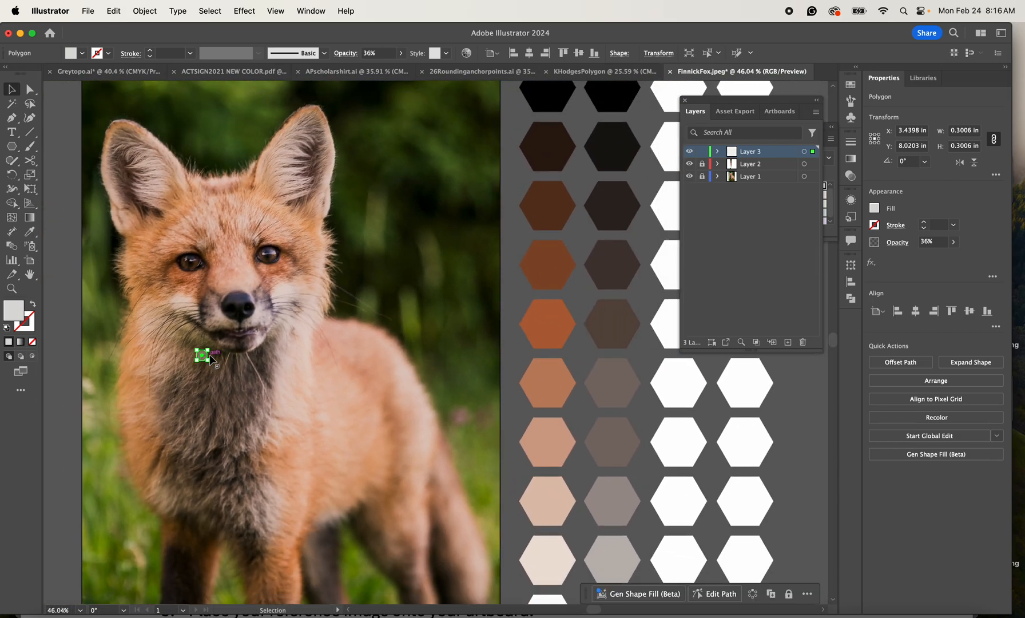
pyautogui.press('i')
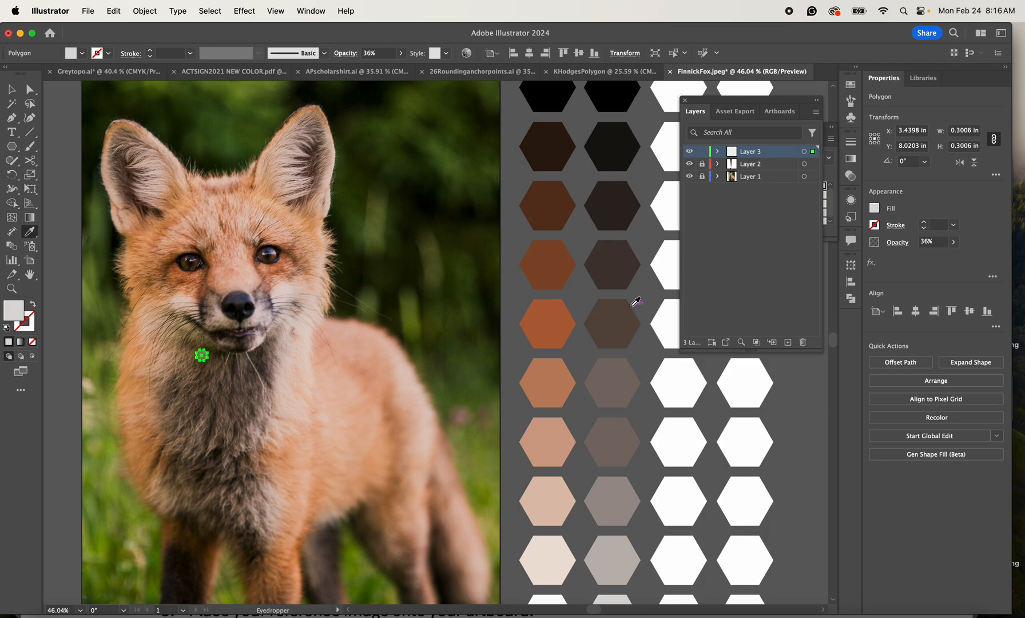
pyautogui.click(623, 316)
pyautogui.press('v')
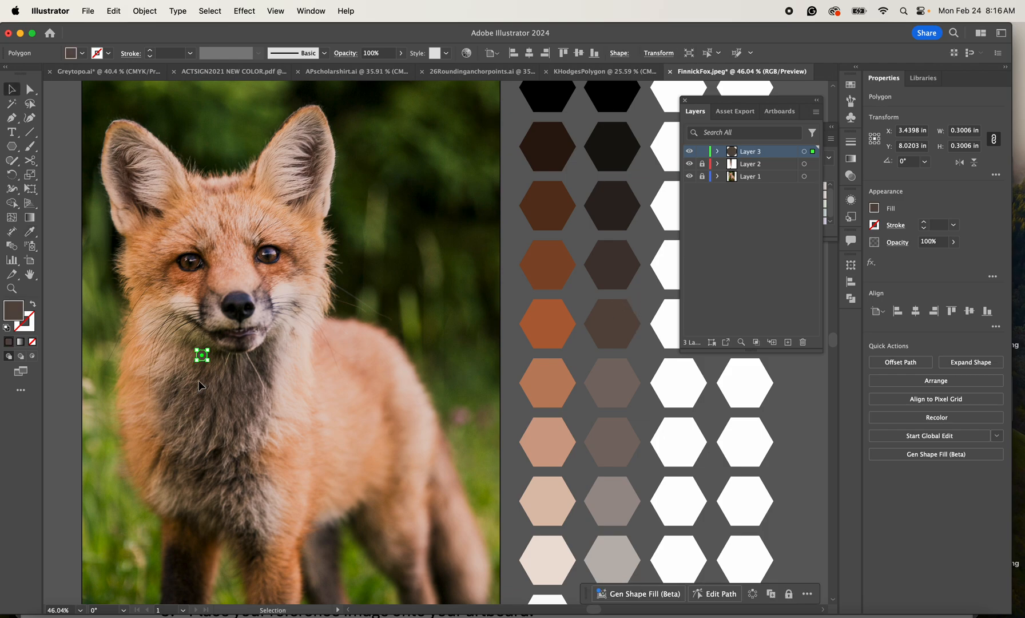
# - Duplicate the small gray-brown octagon diagonally down and to the right of the original on the neck fur
pyautogui.scroll(3, 205, 355)
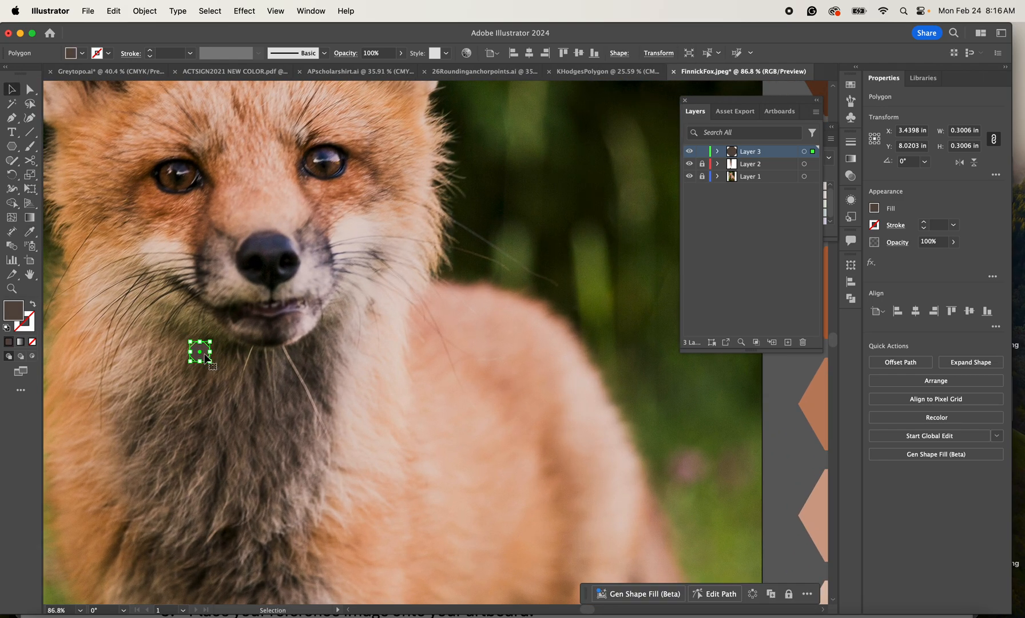
pyautogui.press('a')
pyautogui.press('v')
pyautogui.moveTo(205, 357)
pyautogui.mouseDown()
pyautogui.moveTo(441, 347)
pyautogui.moveTo(227, 379)
pyautogui.moveTo(219, 365)
pyautogui.mouseUp()
pyautogui.scroll(3, 218, 378)
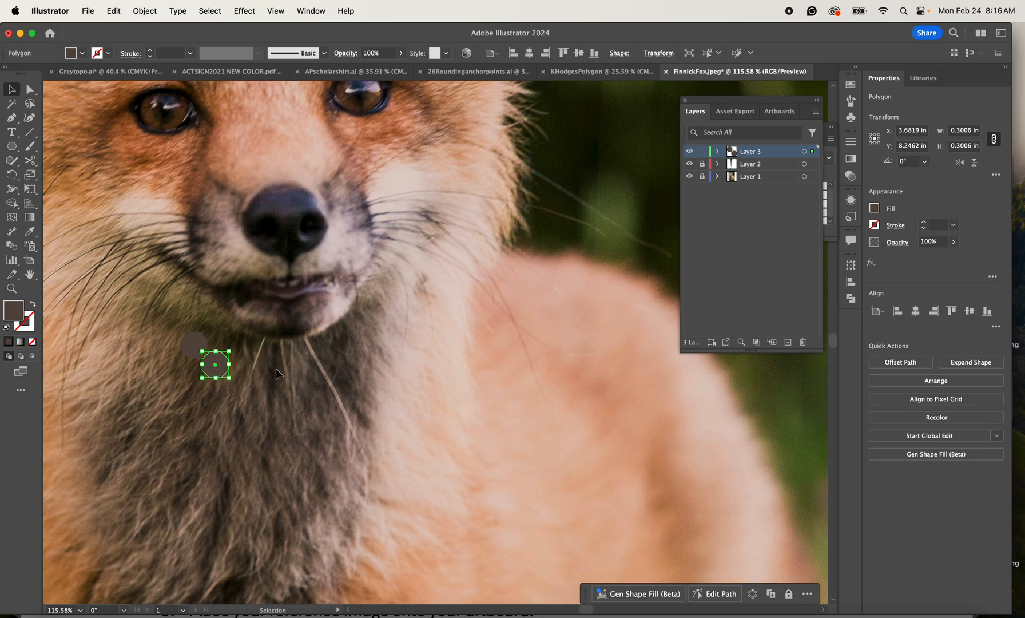
# - Fill the duplicated octagon with the very dark brown of the second column's third hexagon using the Eyedropper, and deselect it
pyautogui.scroll(-3, 276, 369)
pyautogui.scroll(-3, 275, 368)
pyautogui.hscroll(2, 522, 224)
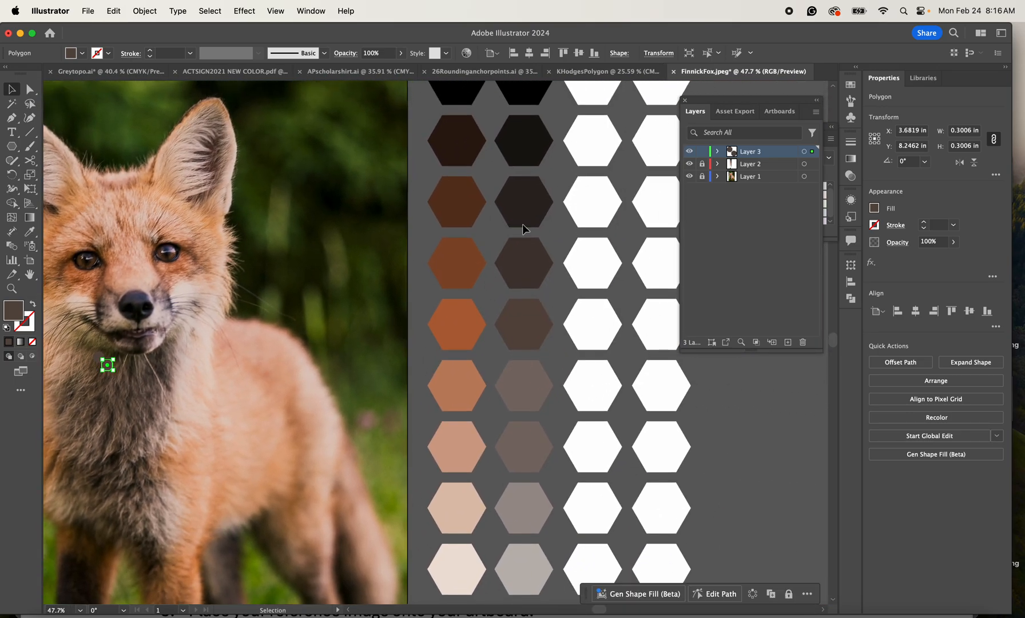
pyautogui.press('i')
pyautogui.click(530, 207)
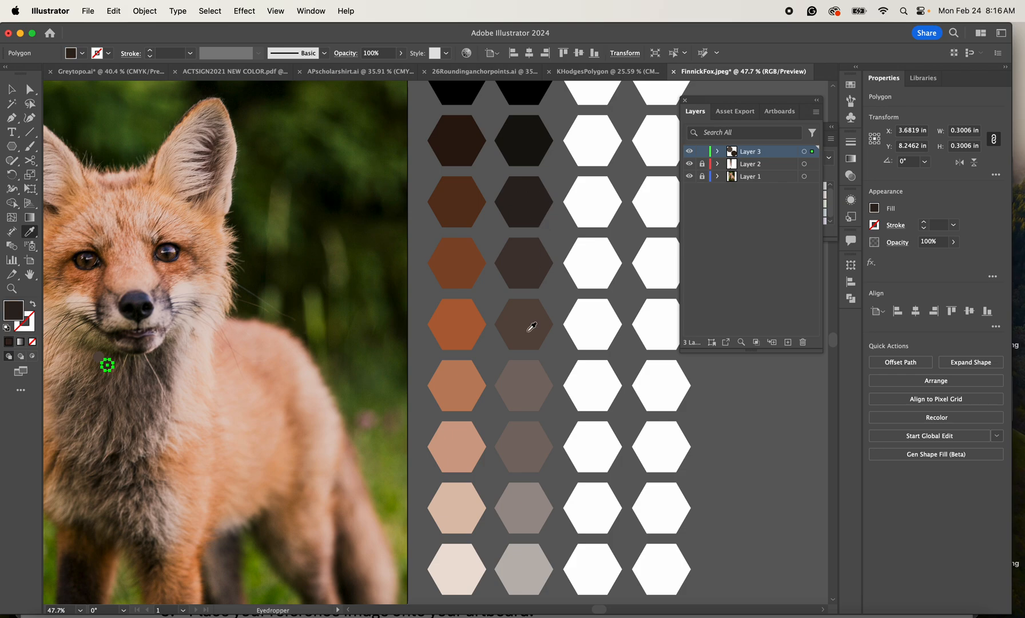
pyautogui.press('v')
pyautogui.hscroll(-2, 152, 389)
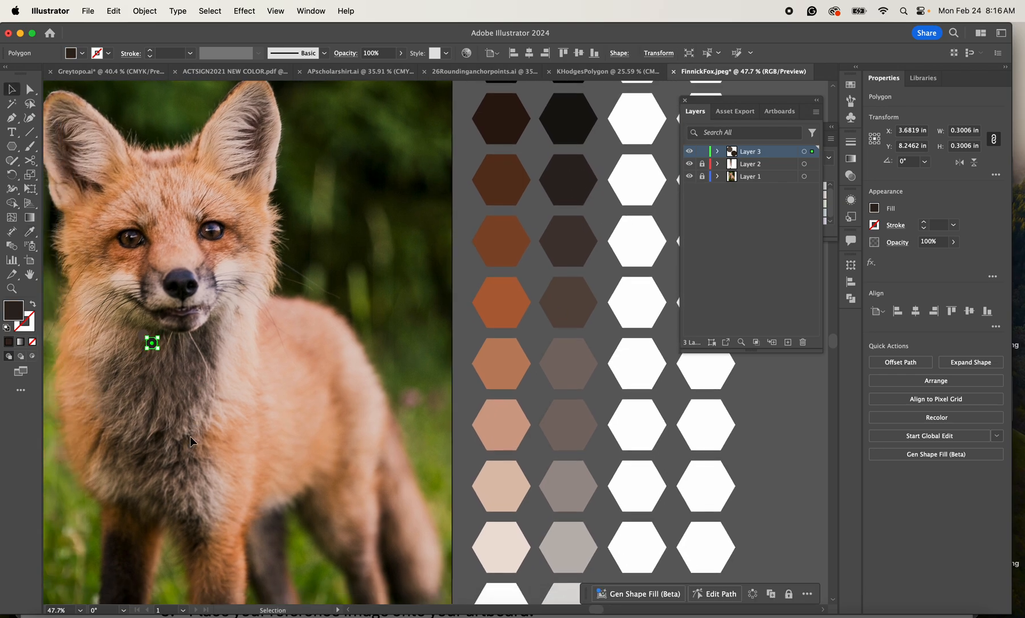
pyautogui.click(164, 358)
pyautogui.scroll(3, 161, 356)
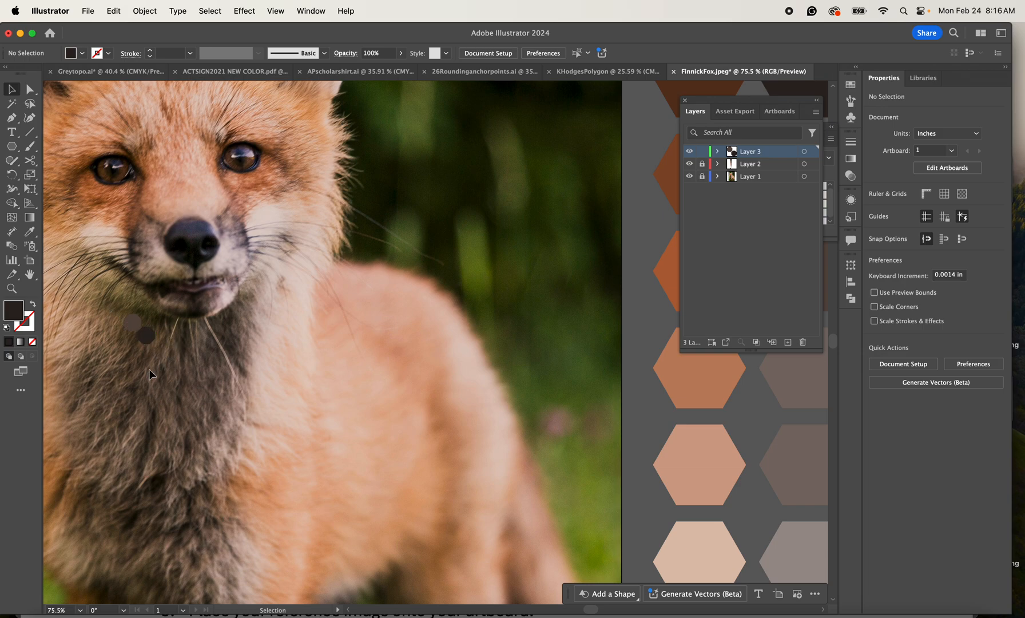
# - Draw a small flat closed triangle with the Pen tool just beneath the fox's eye on the image's right side
pyautogui.scroll(-4, 176, 390)
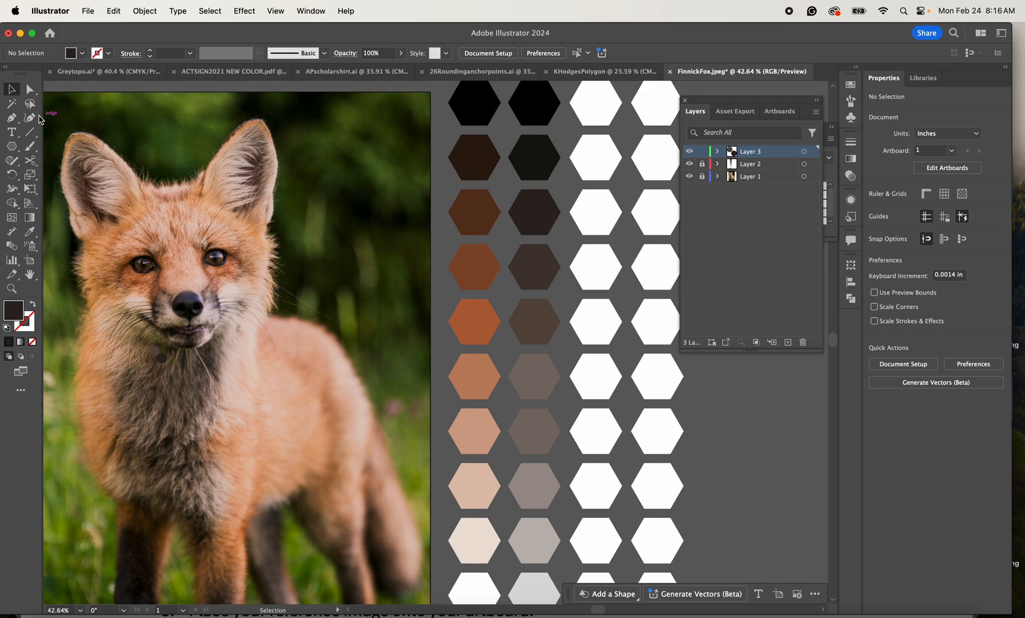
pyautogui.click(11, 146)
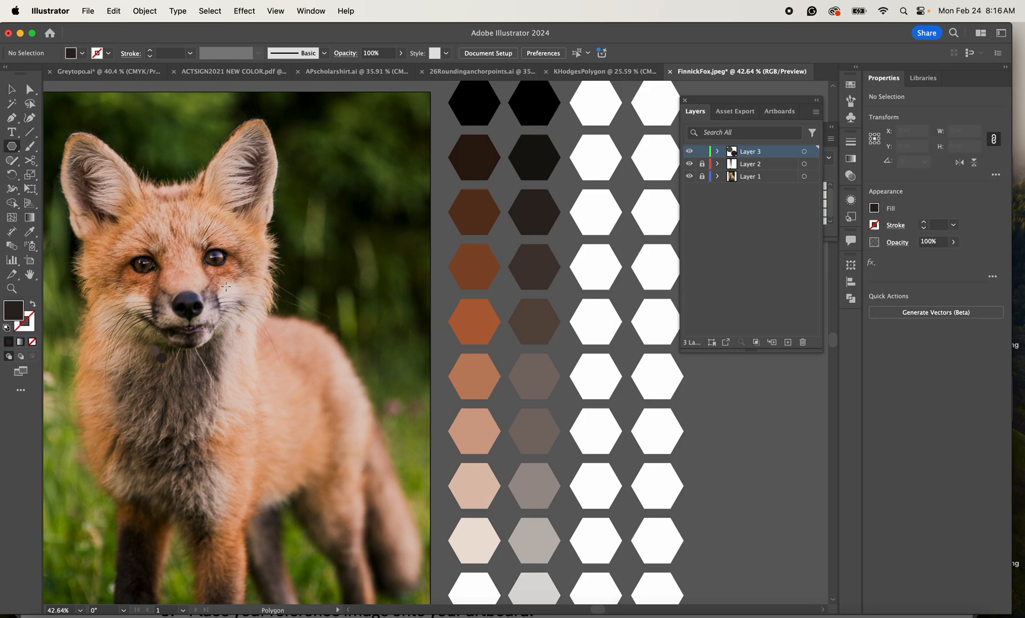
pyautogui.click(11, 117)
pyautogui.scroll(3, 201, 336)
pyautogui.scroll(1, 200, 336)
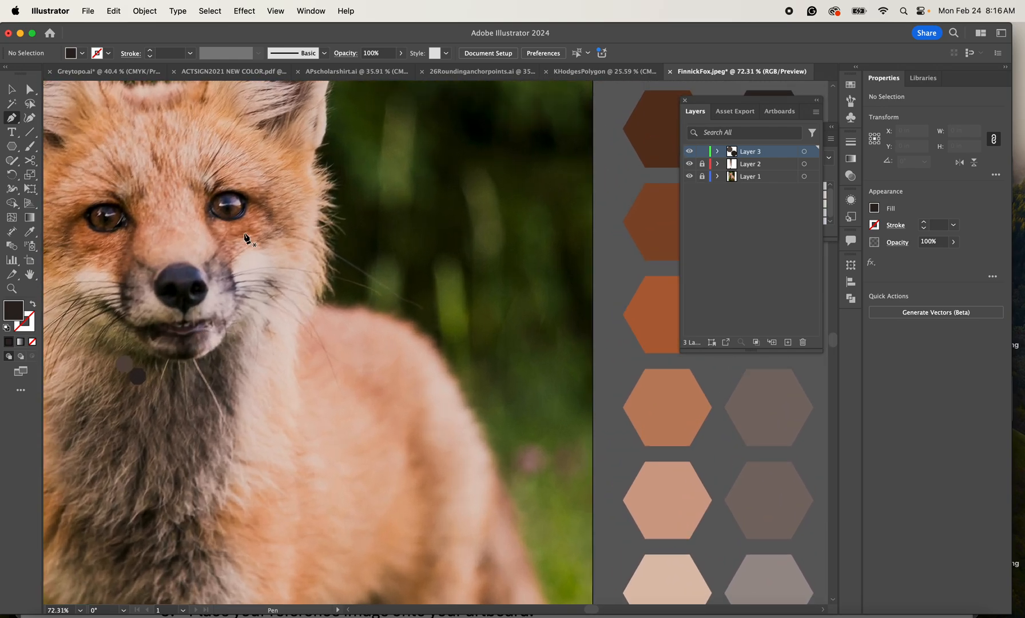
pyautogui.click(214, 225)
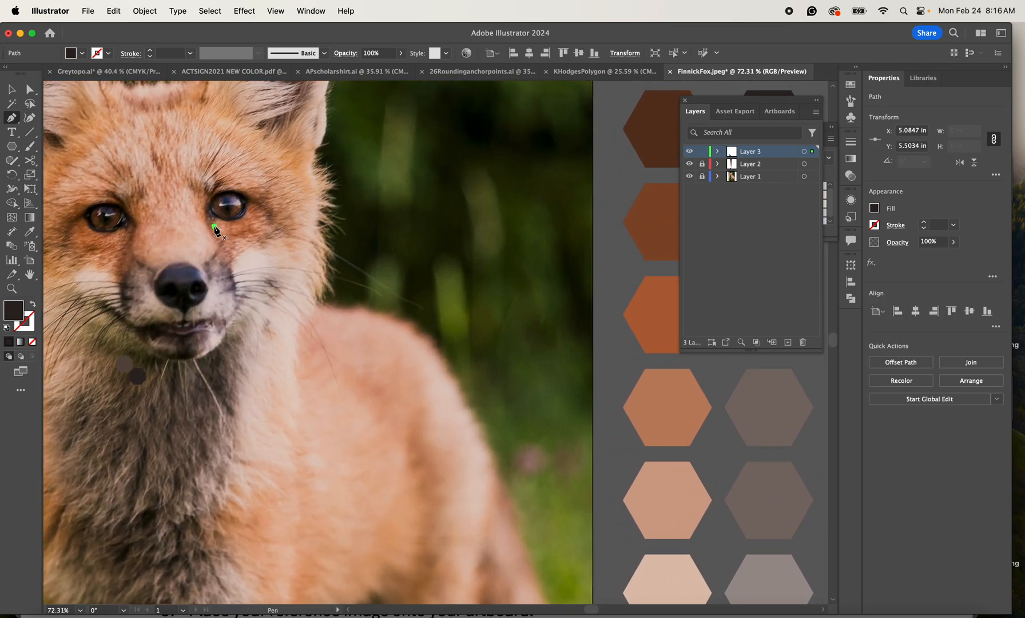
pyautogui.moveTo(219, 221)
pyautogui.mouseDown()
pyautogui.moveTo(240, 229)
pyautogui.moveTo(221, 233)
pyautogui.mouseUp()
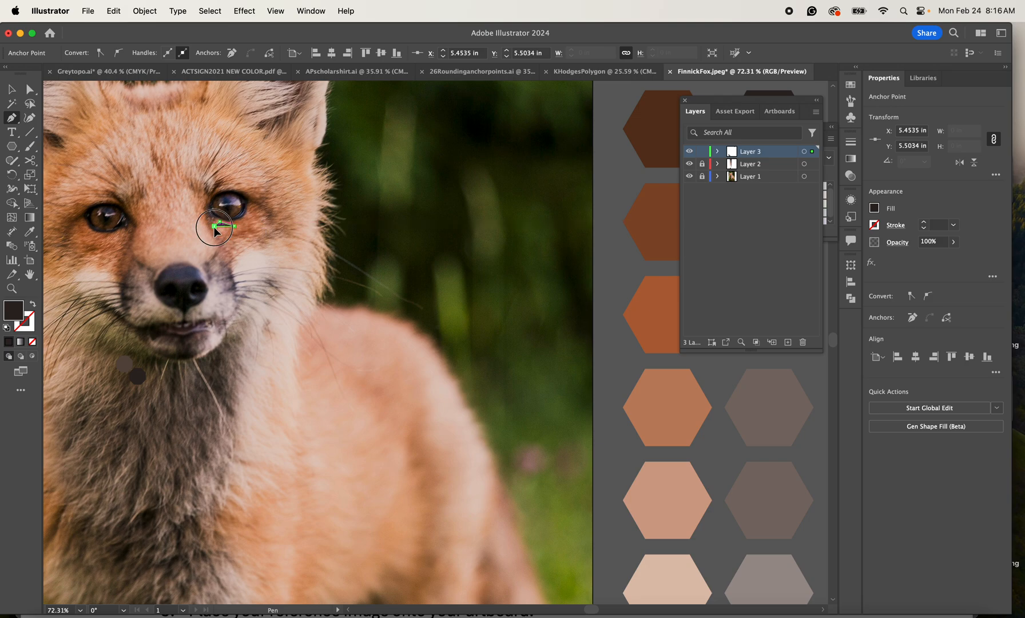
pyautogui.click(214, 226)
pyautogui.press('v')
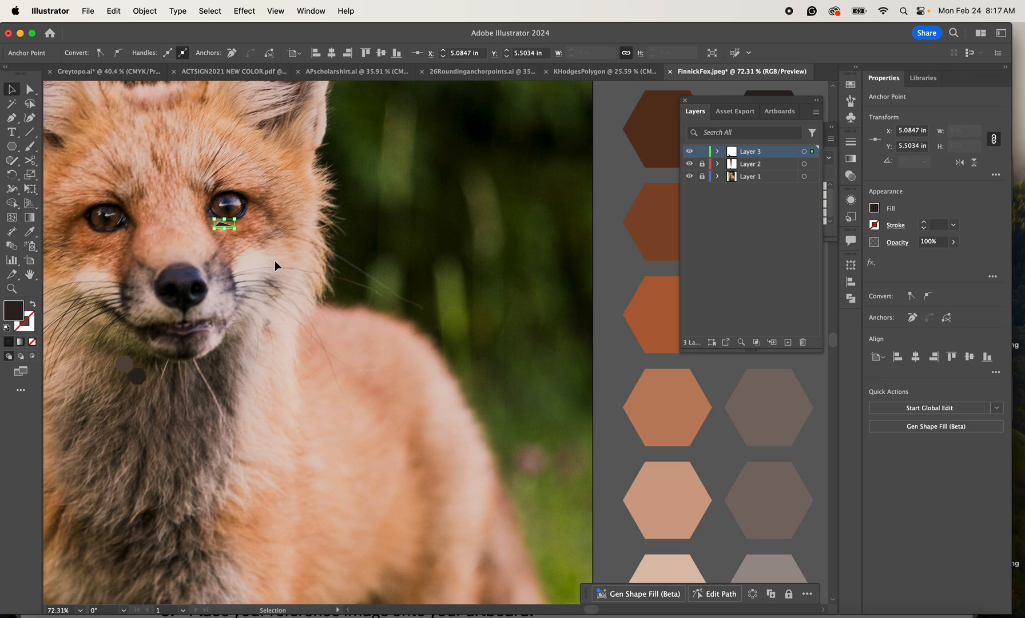
# - Fill the triangle with the reddish brown of the first column's fourth hexagon using the Eyedropper
pyautogui.scroll(-3, 280, 264)
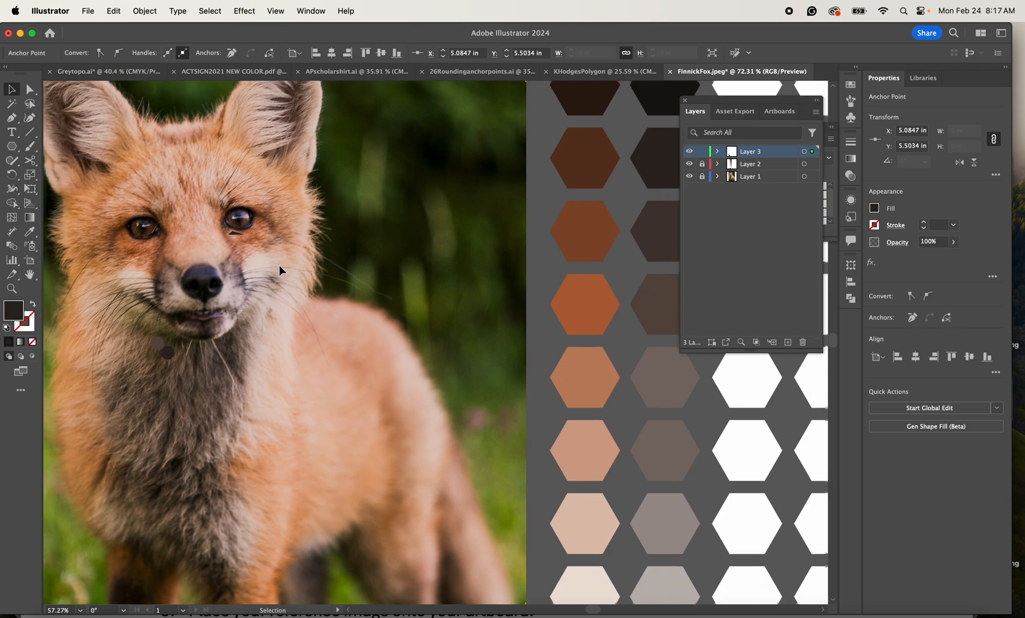
pyautogui.press('i')
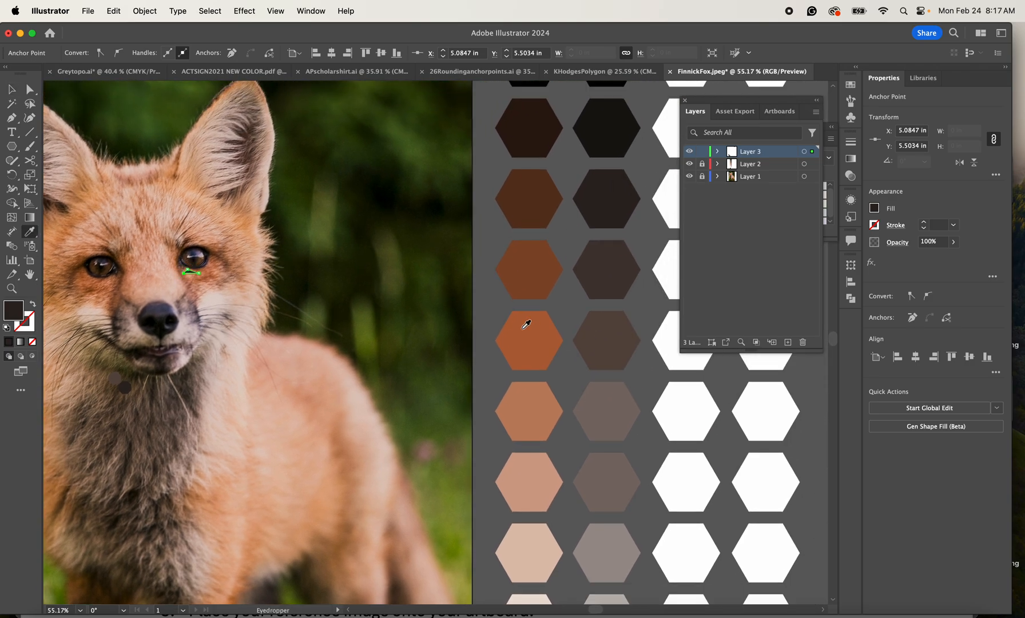
pyautogui.click(535, 280)
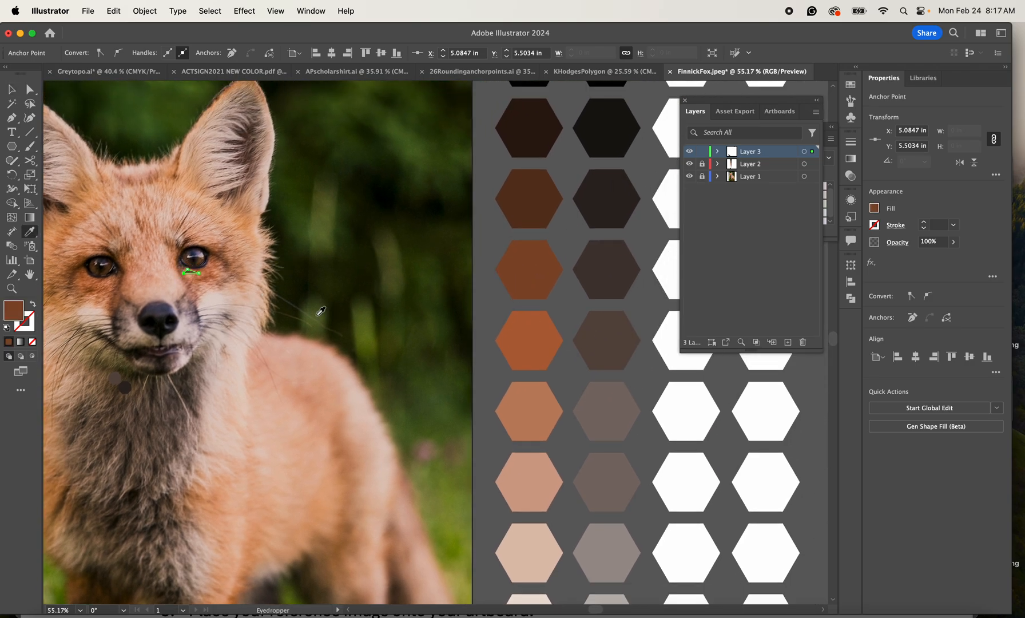
pyautogui.scroll(5, 320, 310)
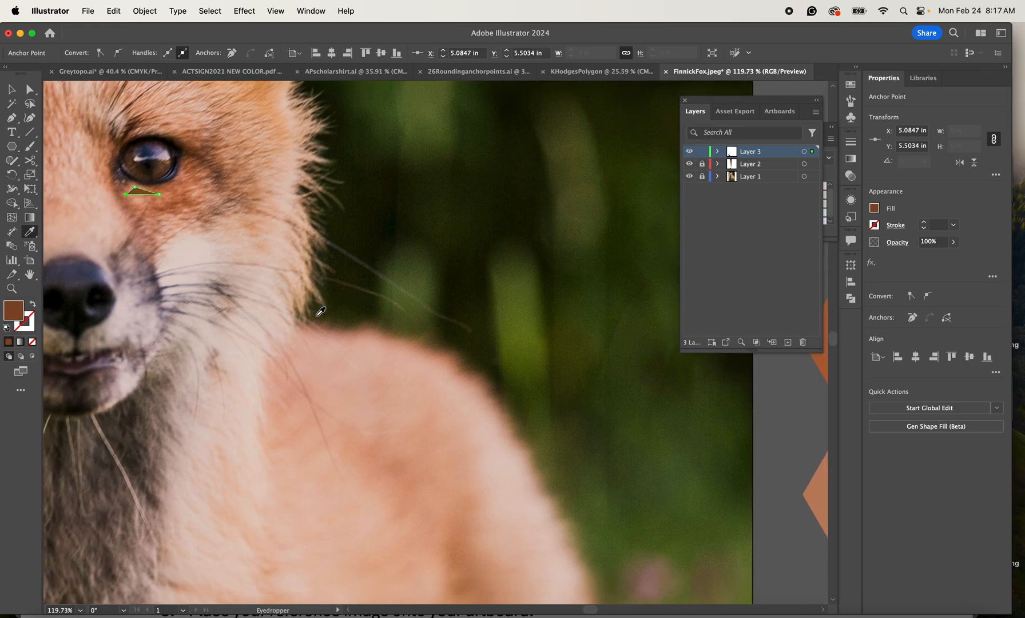
pyautogui.press('v')
# - Fill the triangle under the eye with the burnt orange of the first column's fifth hexagon using the Eyedropper
pyautogui.scroll(-4, 317, 314)
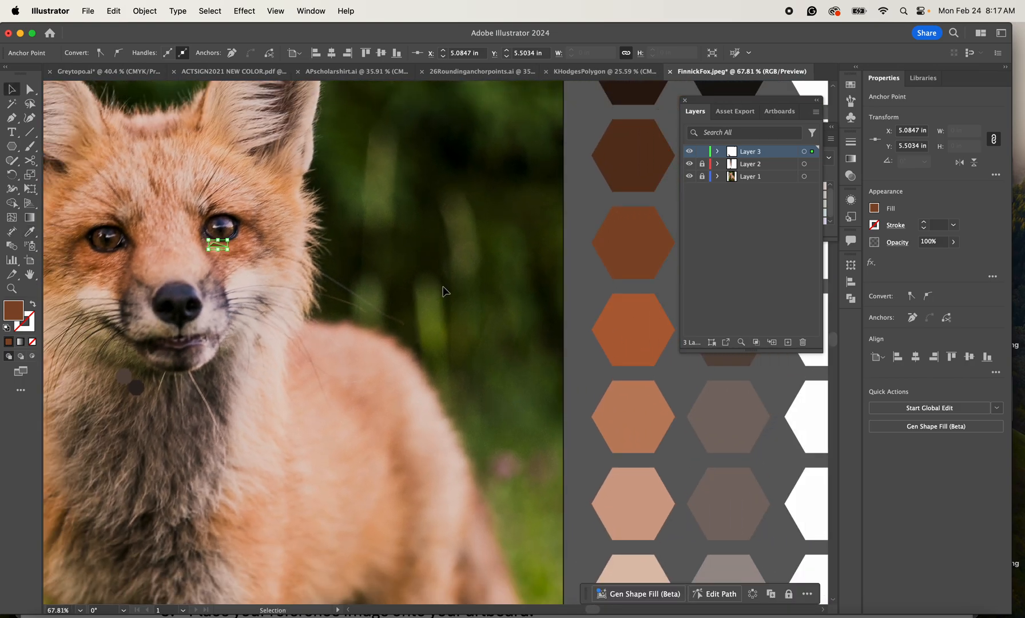
pyautogui.press('i')
pyautogui.click(621, 329)
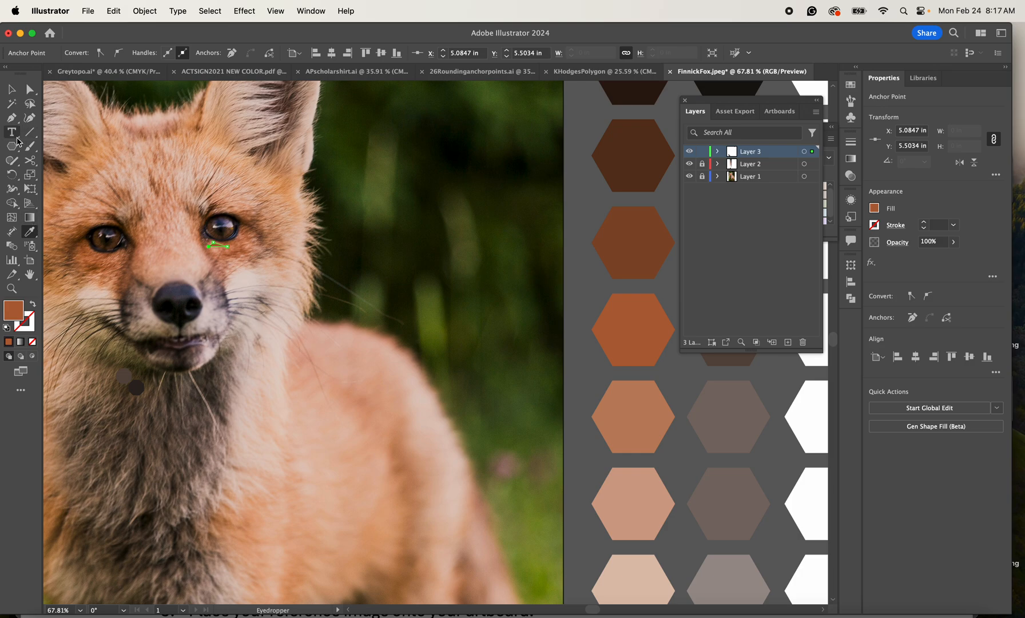
# - Draw a second closed triangle, about 0.34 in wide and 0.25 in tall, below the same eye's outer corner with the Pen tool
pyautogui.click(11, 118)
pyautogui.scroll(5, 290, 321)
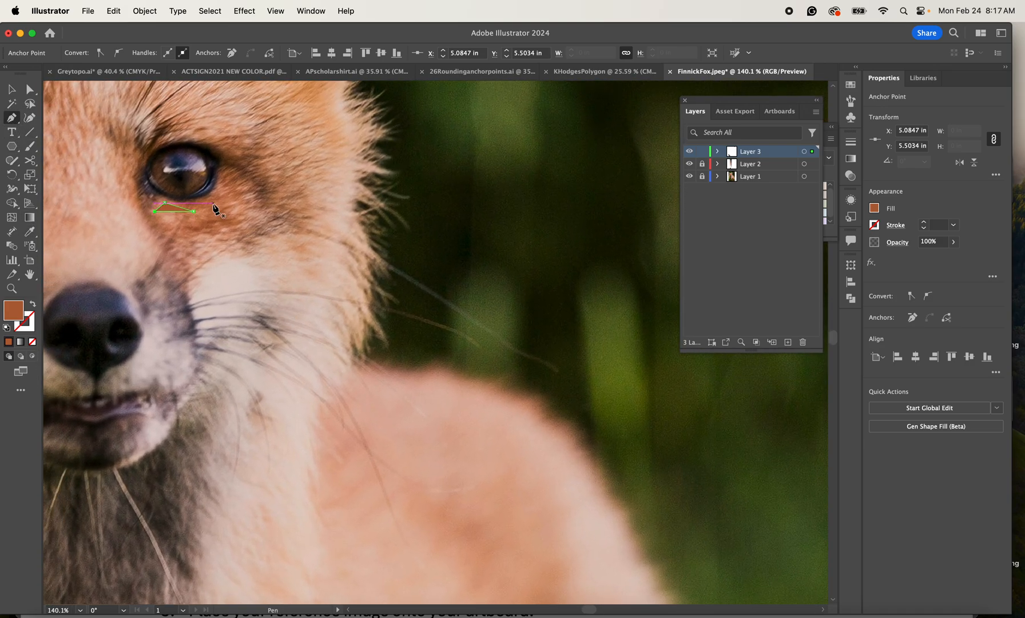
pyautogui.click(186, 203)
pyautogui.click(217, 216)
pyautogui.click(222, 190)
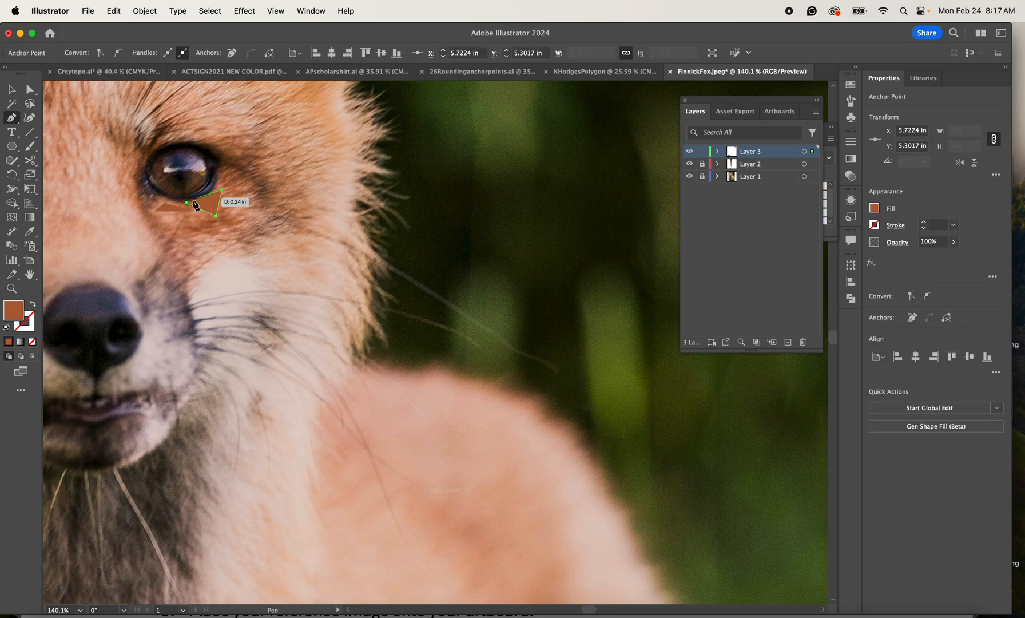
pyautogui.click(187, 203)
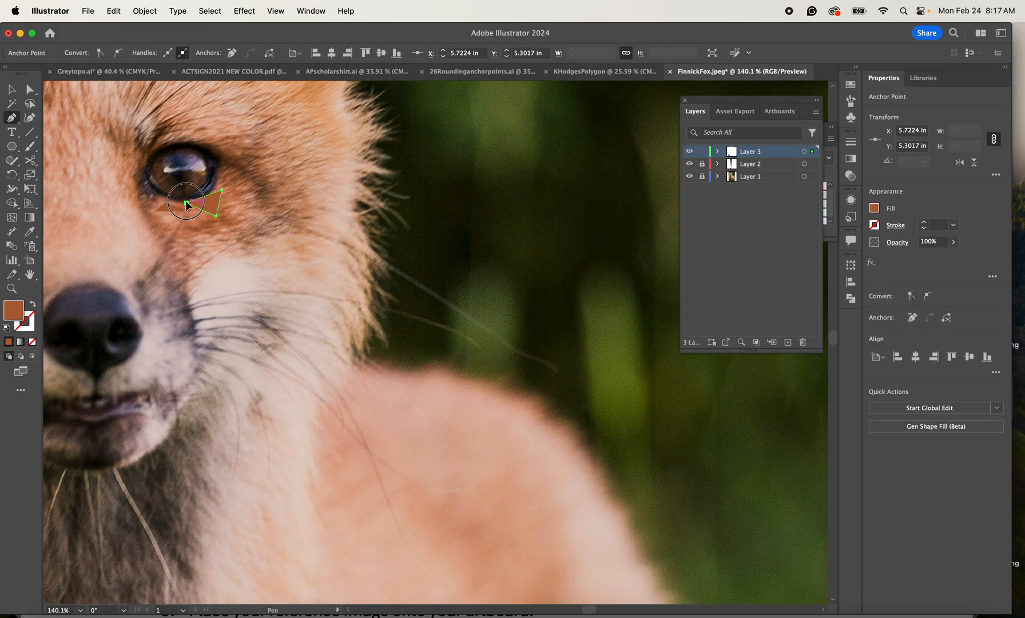
# - Curve the second triangle's upper edge to follow the lower eyelid with the Anchor Point tool
pyautogui.click(11, 118)
pyautogui.click(53, 162)
pyautogui.moveTo(209, 203); pyautogui.dragTo(206, 198)
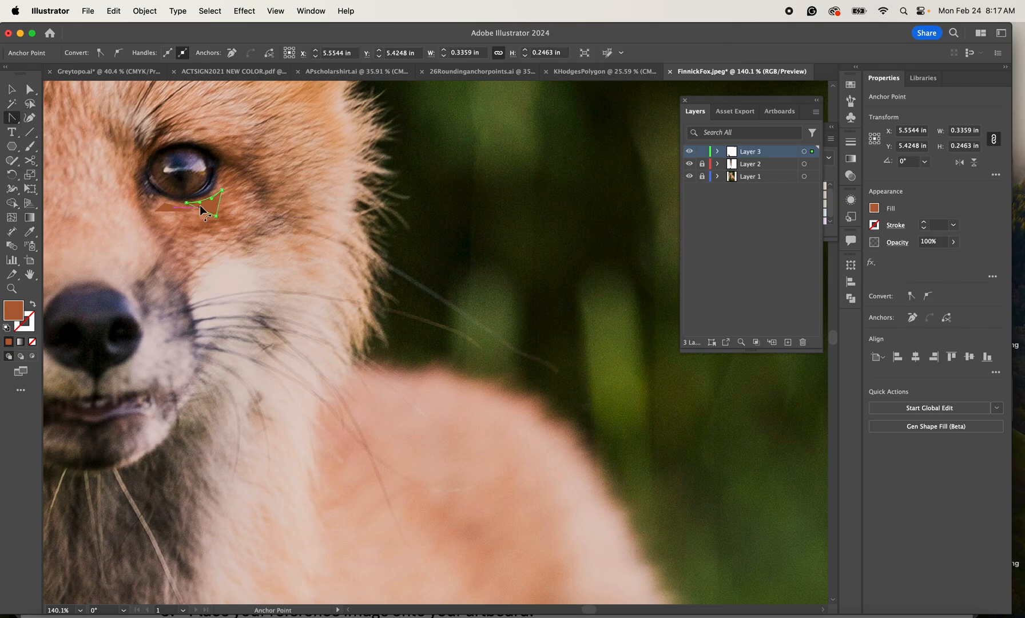
# - Move the curved triangle's lowest anchor point up closer to the eye with Direct Selection, and deselect the shape
pyautogui.press('a')
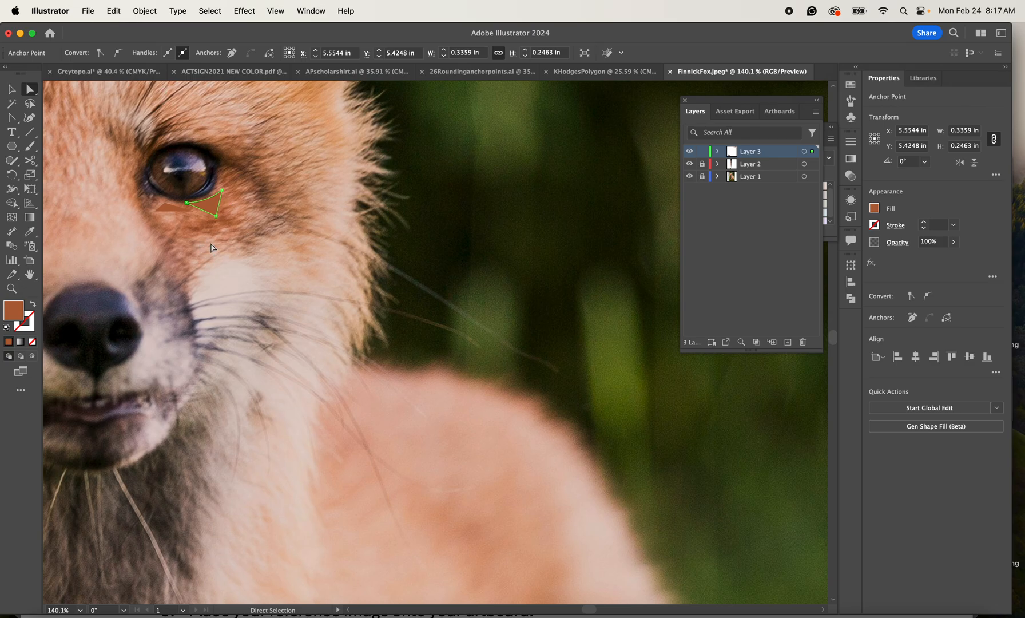
pyautogui.scroll(-2, 231, 230)
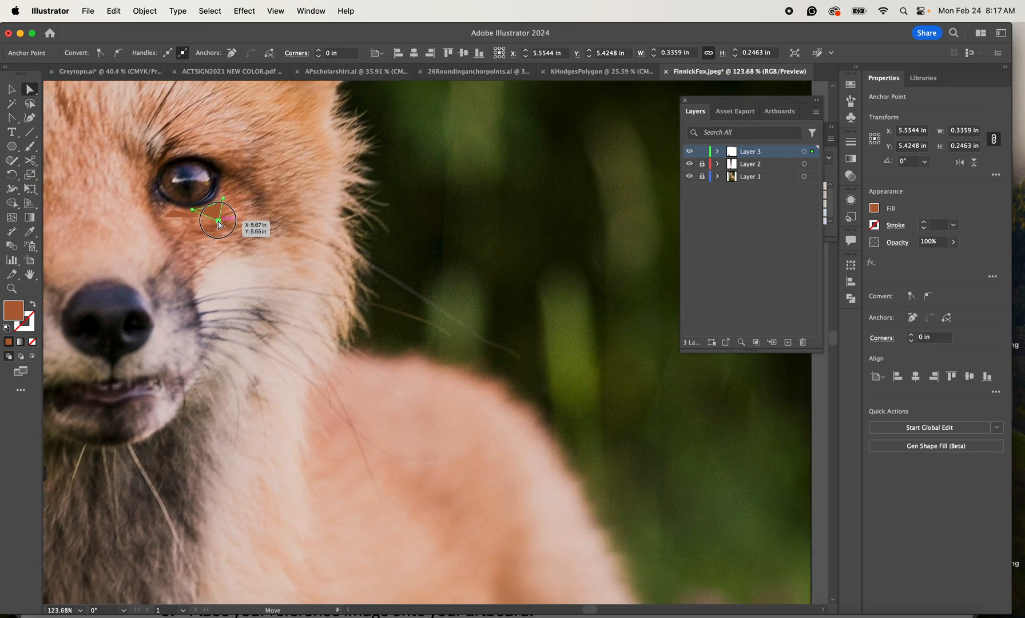
pyautogui.click(216, 218)
pyautogui.moveTo(216, 220); pyautogui.dragTo(215, 215)
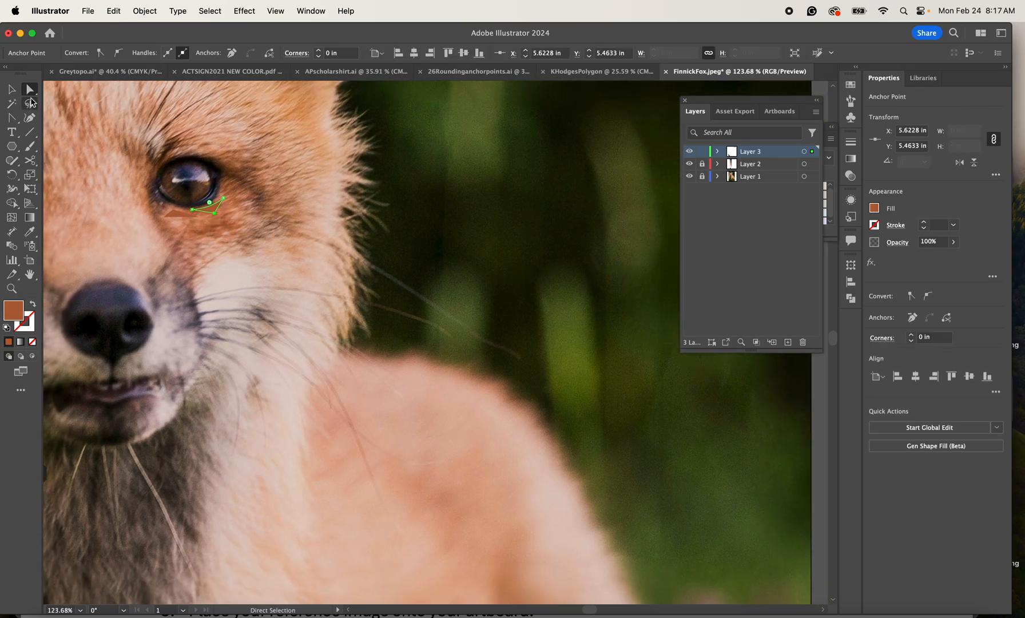
pyautogui.click(232, 237)
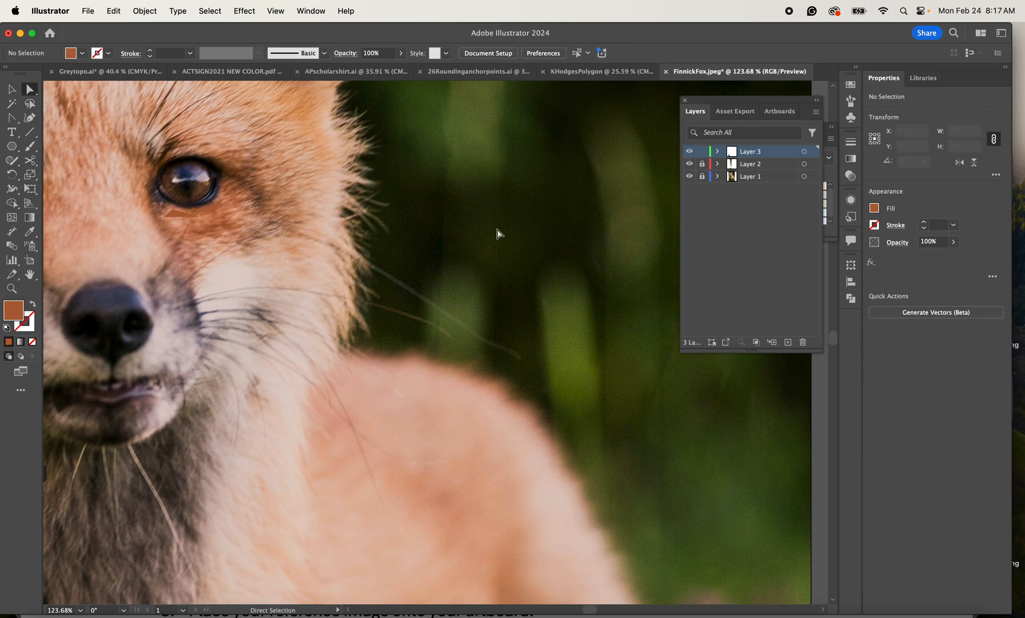
# - Hide Layer 1 to check the drawn shapes without the reference photo, and show the layer again
pyautogui.click(689, 176)
pyautogui.scroll(-5, 490, 303)
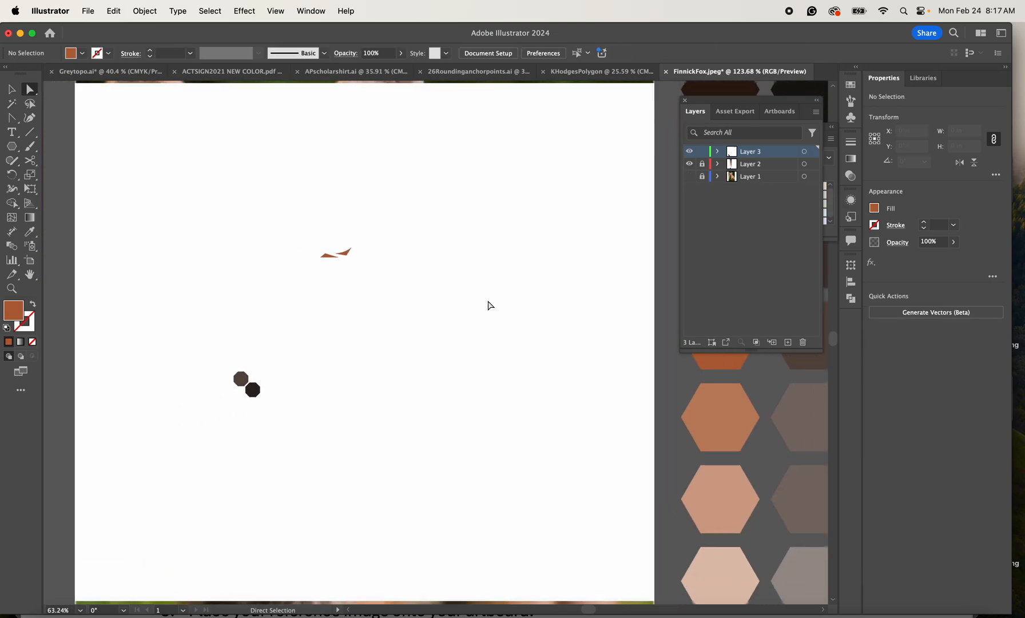
pyautogui.scroll(-1, 490, 305)
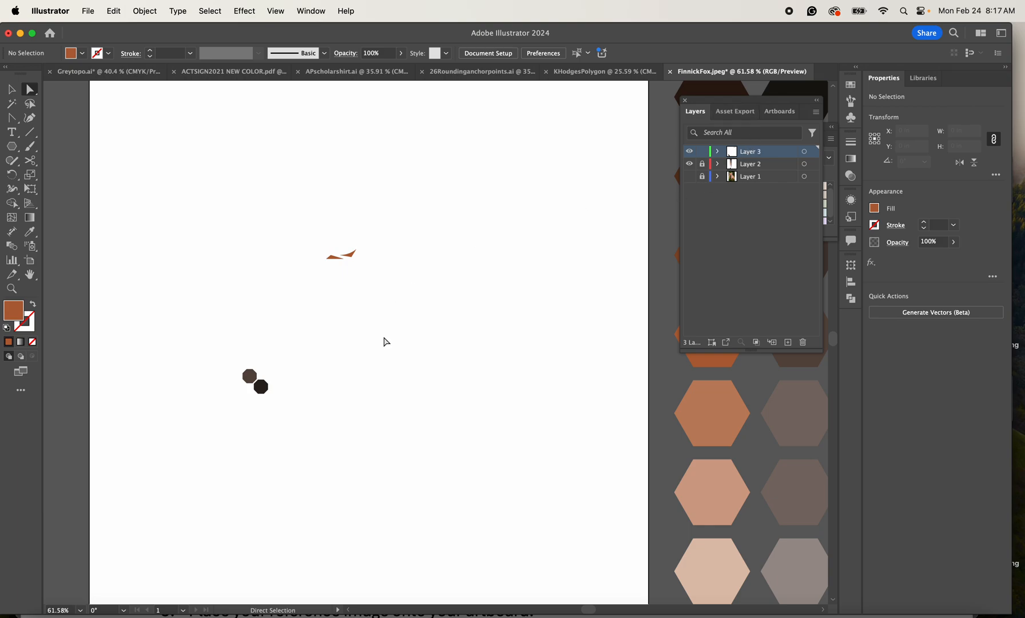
pyautogui.scroll(-5, 476, 350)
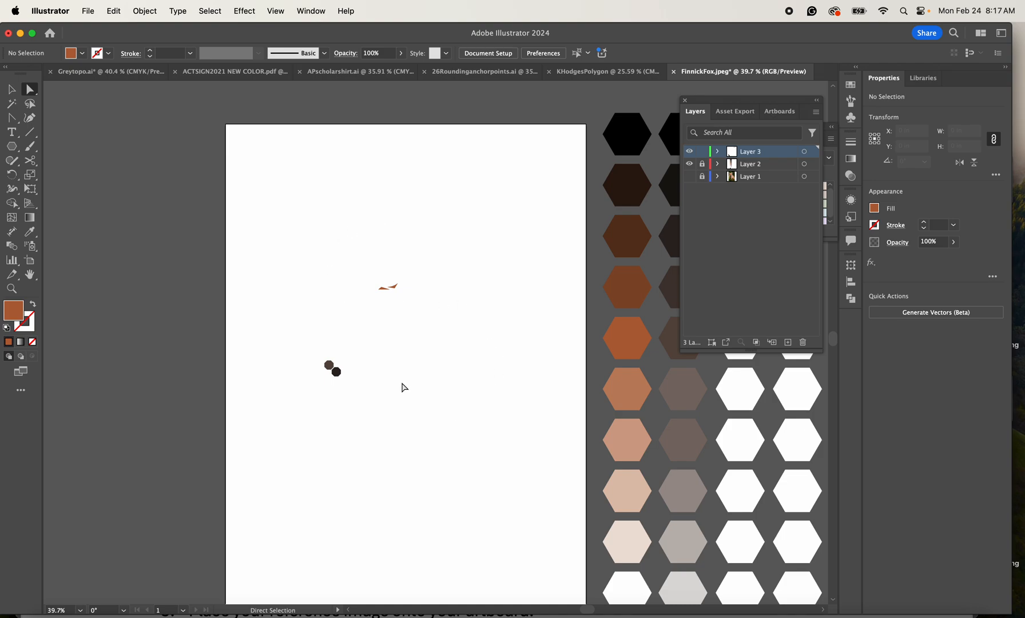
pyautogui.click(689, 177)
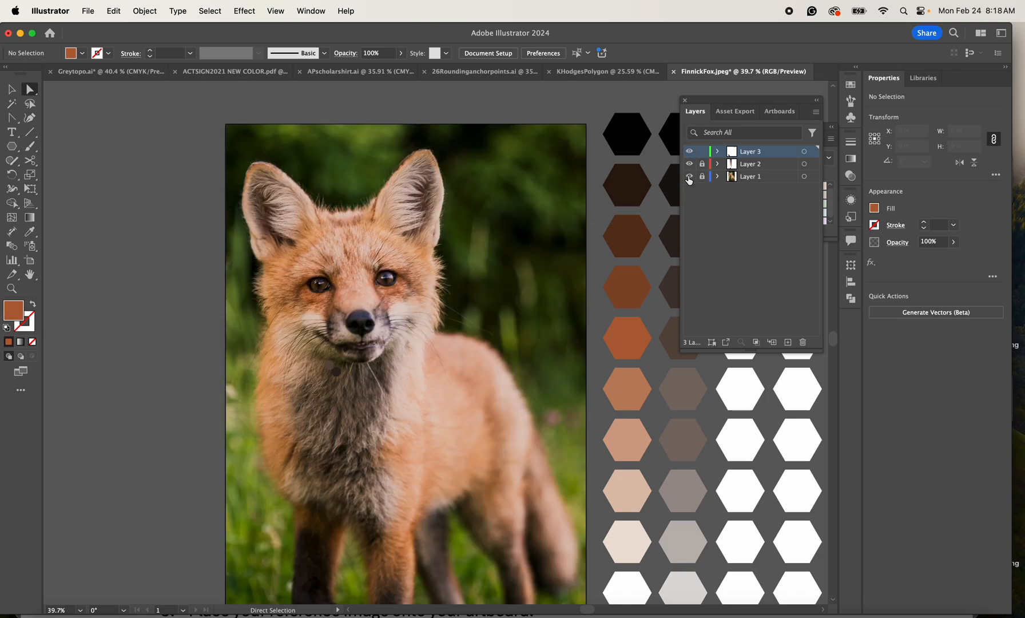
pyautogui.scroll(-2, 159, 185)
pyautogui.hscroll(2, 158, 184)
pyautogui.scroll(-2, 159, 184)
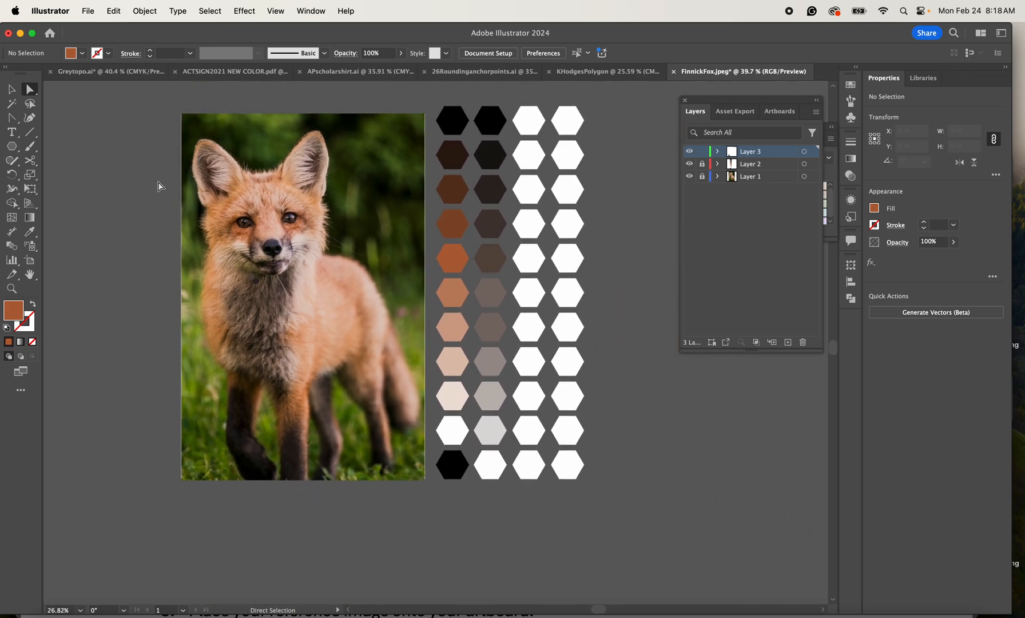